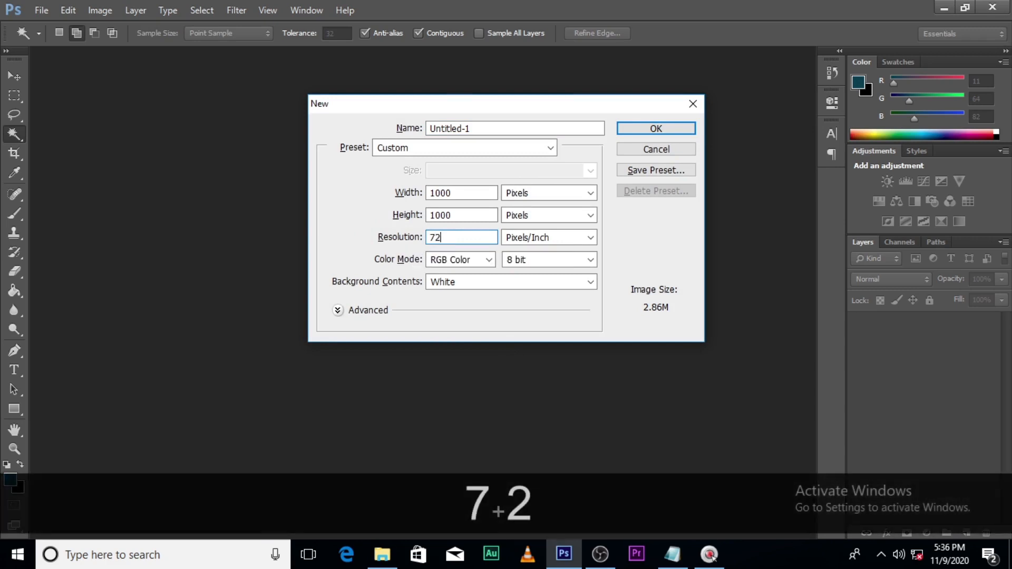
- Name the new document "kpoyaka flyer" and create it at 1000 × 1000 pixels and 72 pixels/inch with a white background
{"action": "left_click_drag", "start_coordinate": [485, 128], "coordinate": [334, 109]}
{"action": "type", "text": "k"}
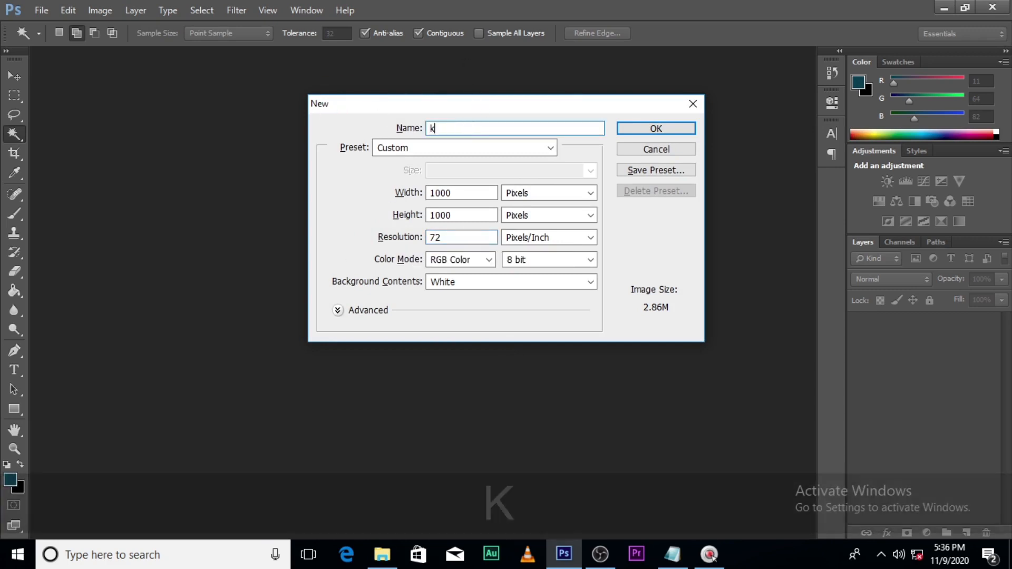
{"action": "type", "text": "poyaka flyer"}
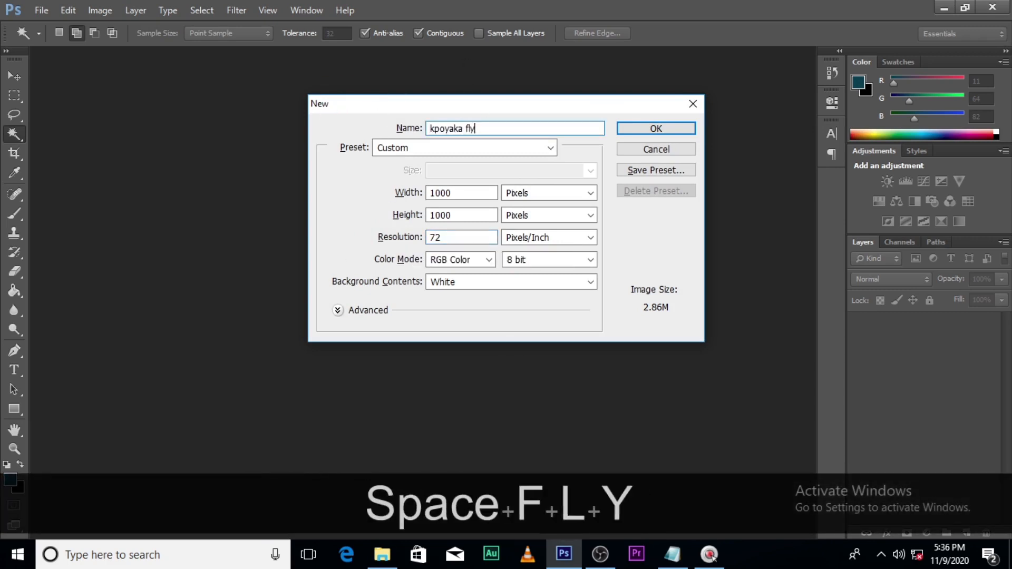
{"action": "left_click", "coordinate": [684, 129]}
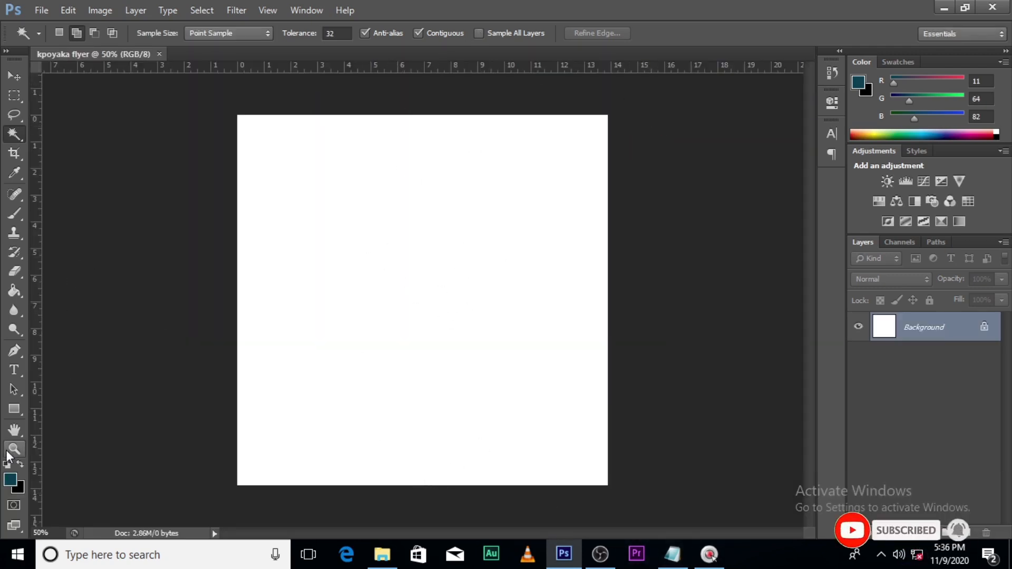
- Draw a rectangle of about 1014 × 1008 px covering the whole canvas
{"action": "left_click", "coordinate": [13, 411]}
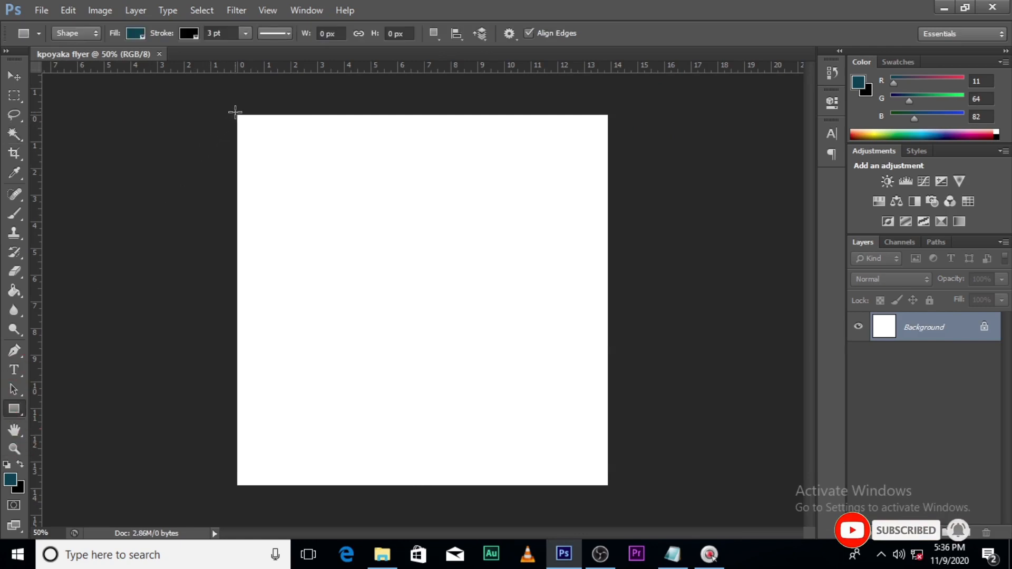
{"action": "left_click_drag", "start_coordinate": [235, 112], "coordinate": [610, 485]}
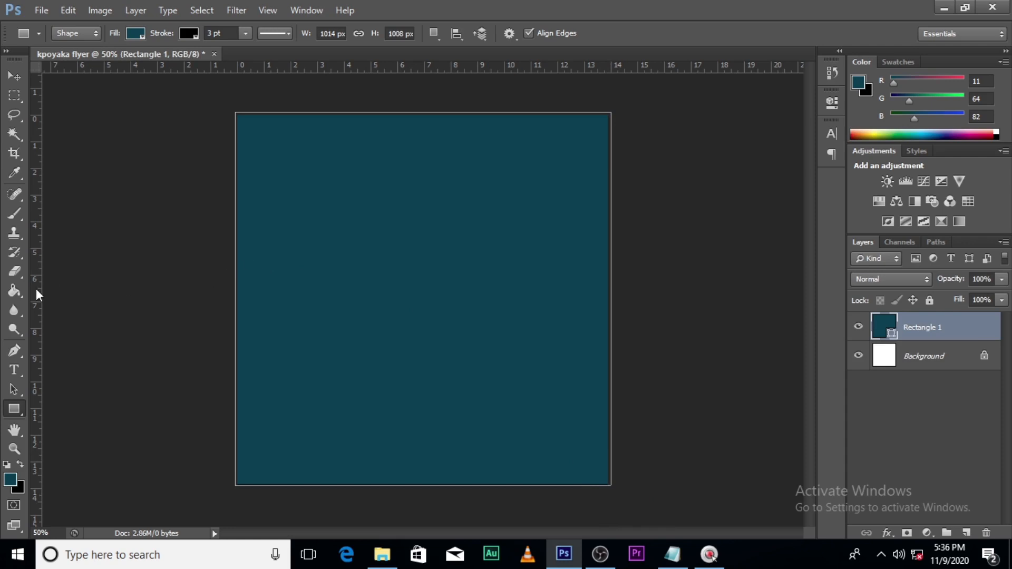
- Place guides along the four canvas edges and one vertical guide through the canvas centre
{"action": "left_click_drag", "start_coordinate": [38, 295], "coordinate": [237, 300]}
{"action": "left_click_drag", "start_coordinate": [37, 297], "coordinate": [608, 300]}
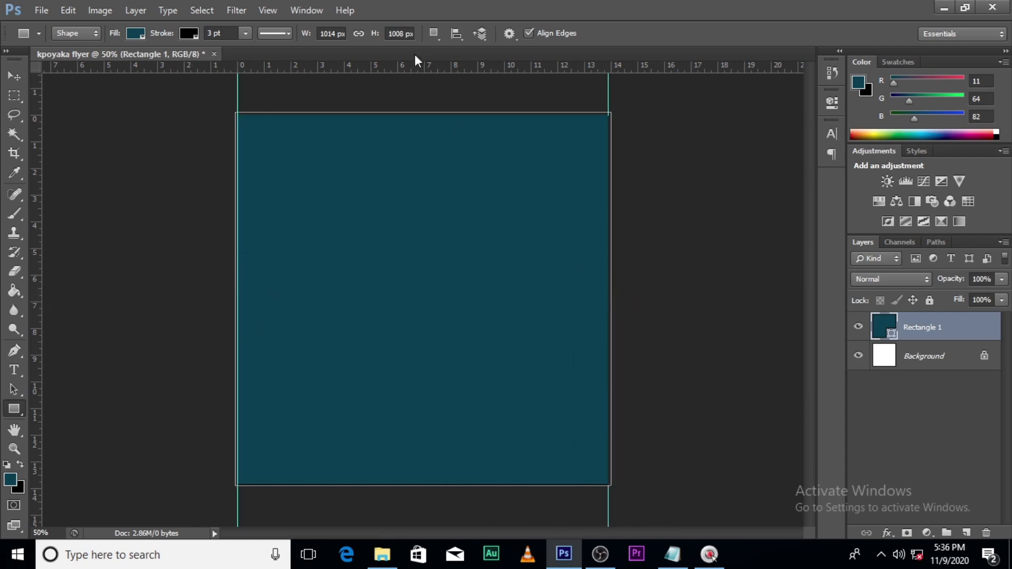
{"action": "left_click_drag", "start_coordinate": [412, 66], "coordinate": [428, 485]}
{"action": "left_click_drag", "start_coordinate": [38, 350], "coordinate": [423, 342]}
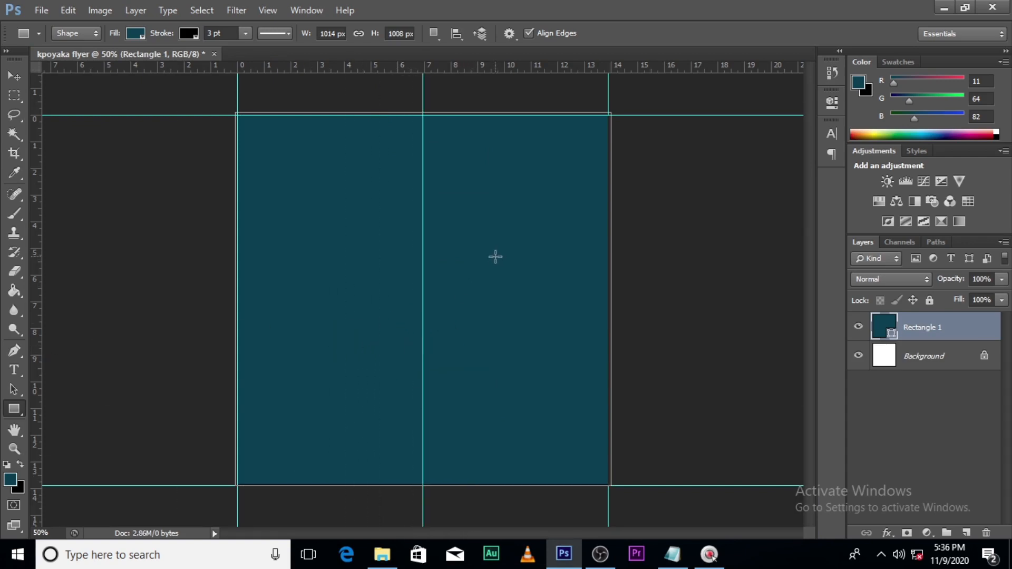
- Copy the red hex code f03a24 from the colour list in Notepad and return to Photoshop
{"action": "left_click", "coordinate": [673, 554]}
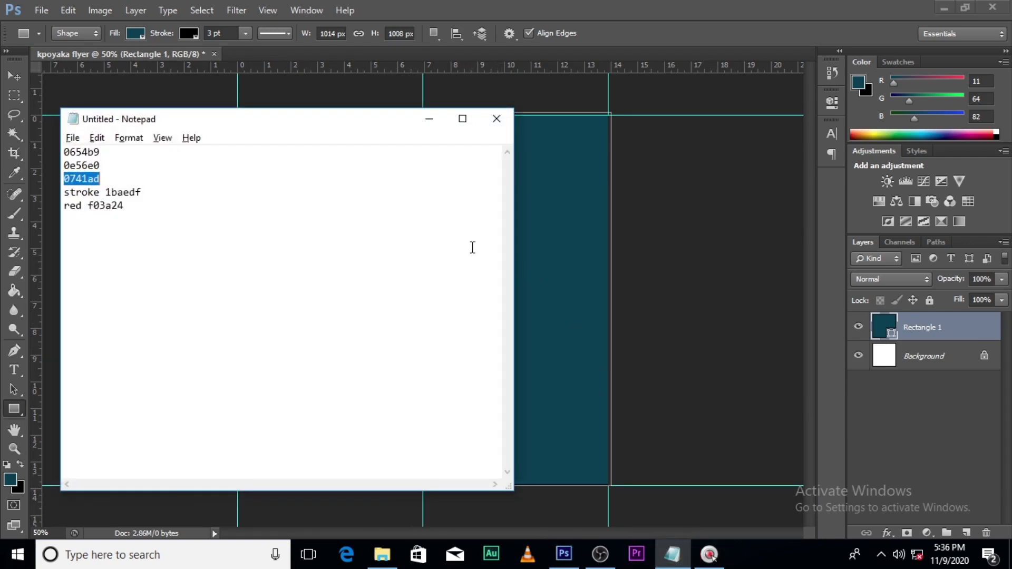
{"action": "left_click_drag", "start_coordinate": [87, 206], "coordinate": [158, 217]}
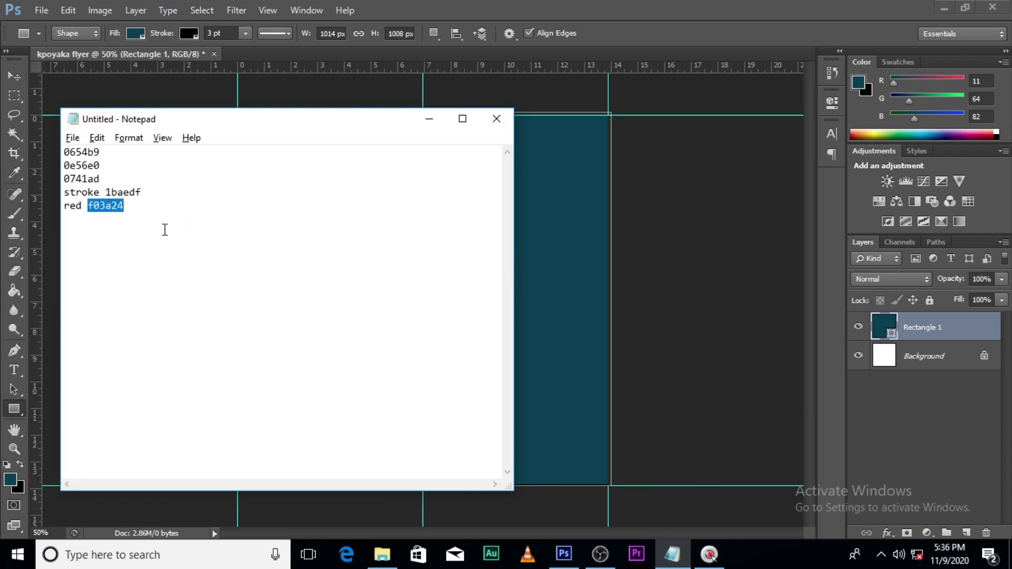
{"action": "key", "text": "ctrl+c"}
{"action": "left_click", "coordinate": [521, 1]}
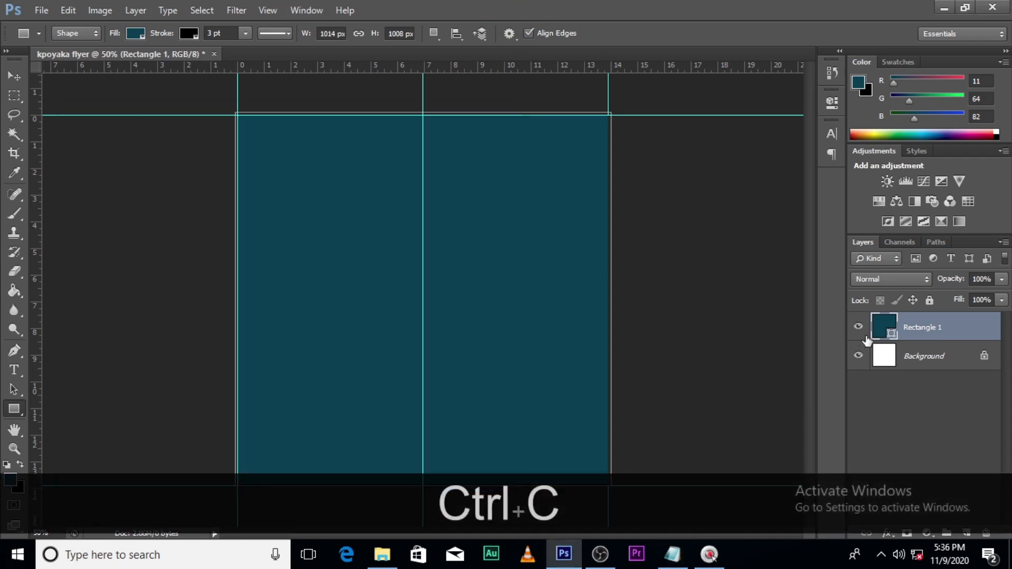
- Remove the full-canvas rectangle's stroke and set its fill colour to f03a24
{"action": "left_click", "coordinate": [188, 33]}
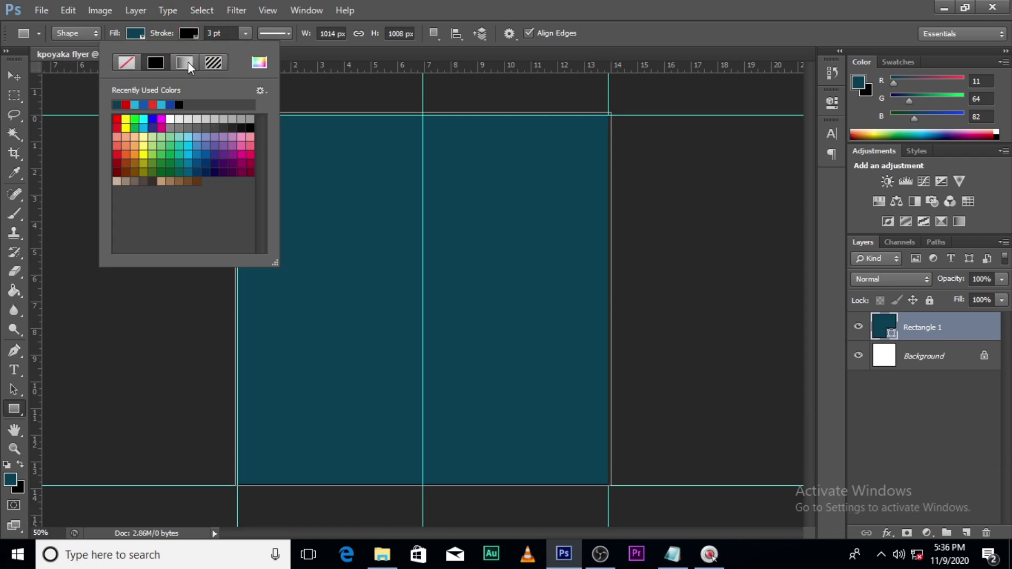
{"action": "left_click", "coordinate": [135, 62]}
{"action": "left_click", "coordinate": [135, 32]}
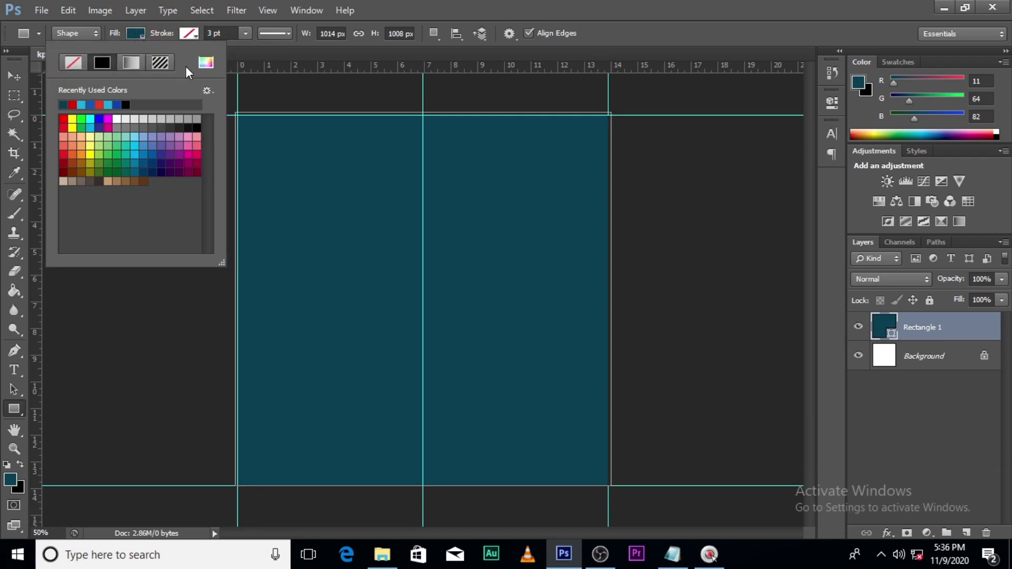
{"action": "left_click", "coordinate": [206, 62]}
{"action": "key", "text": "ctrl"}
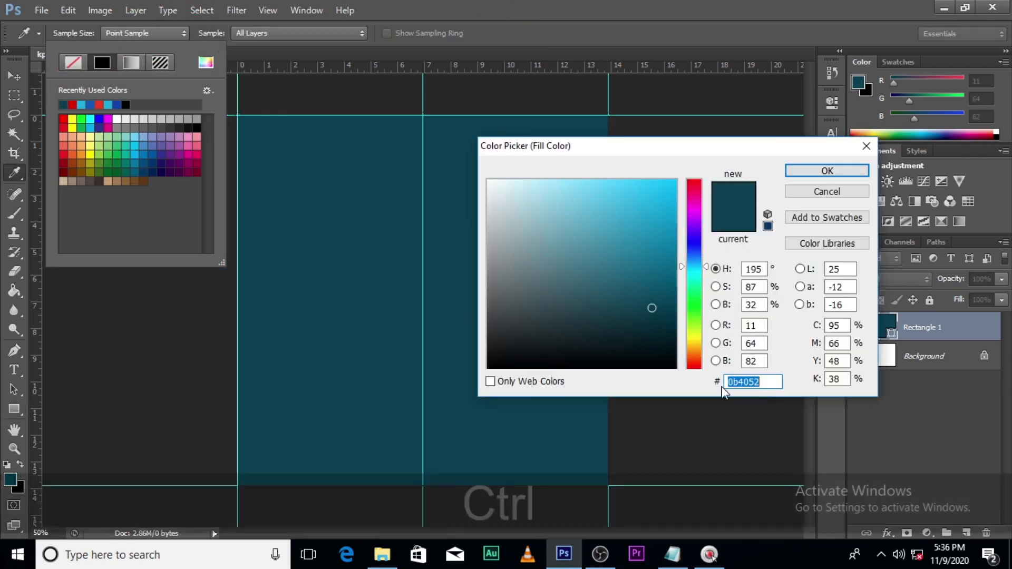
{"action": "key", "text": "ctrl+v"}
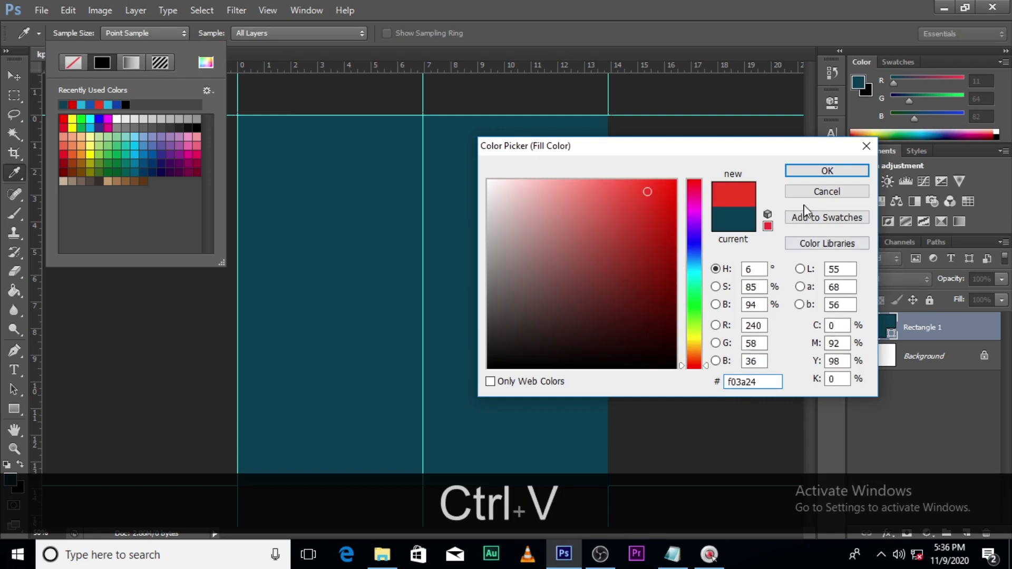
{"action": "left_click", "coordinate": [810, 169]}
- Draw a narrow rectangle about 138 × 1118 px over the canvas's left edge and move its layer above the red rectangle
{"action": "left_click", "coordinate": [888, 366]}
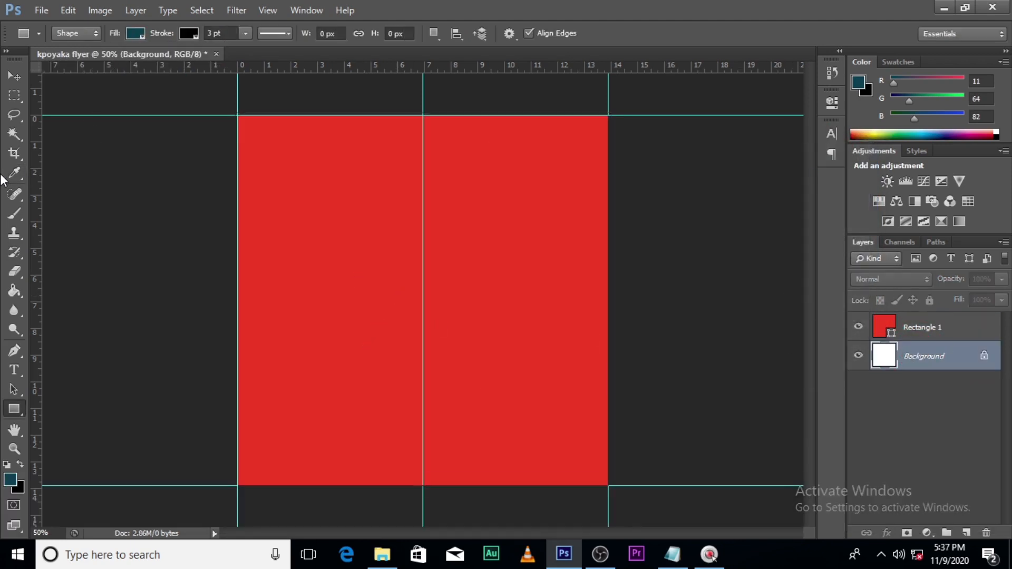
{"action": "left_click_drag", "start_coordinate": [226, 98], "coordinate": [276, 513]}
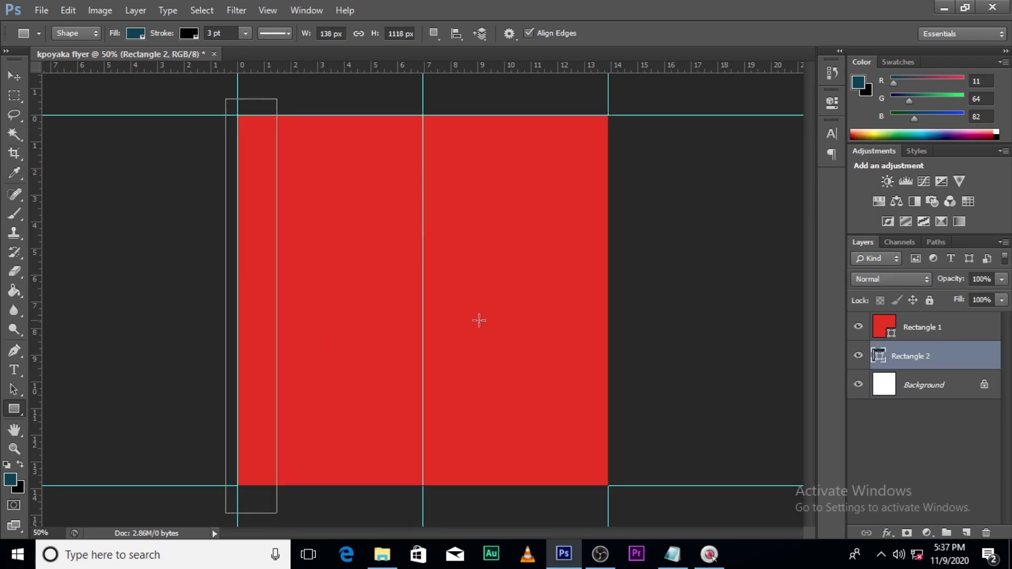
{"action": "key", "text": "ctrl"}
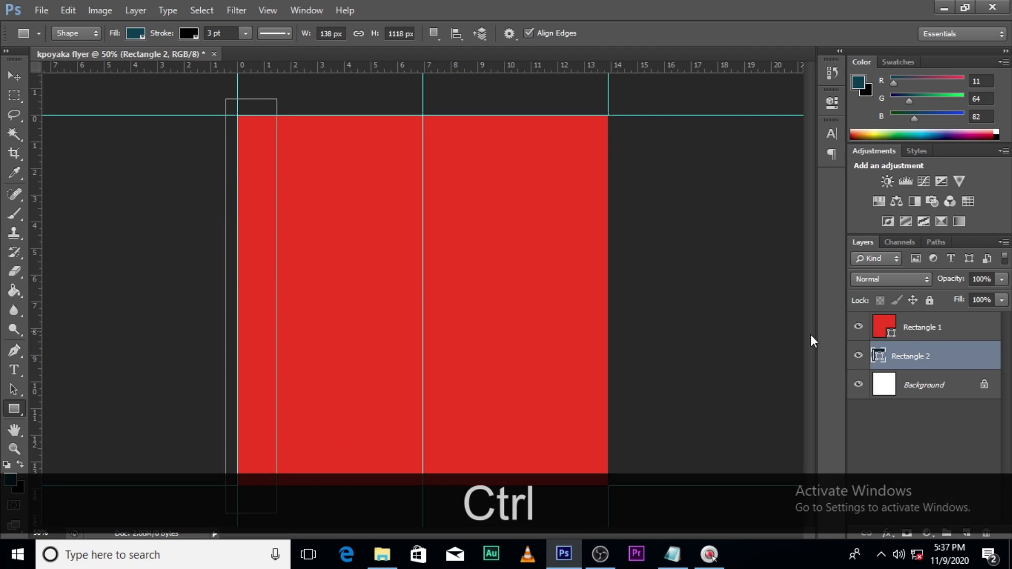
{"action": "left_click_drag", "start_coordinate": [904, 357], "coordinate": [899, 321]}
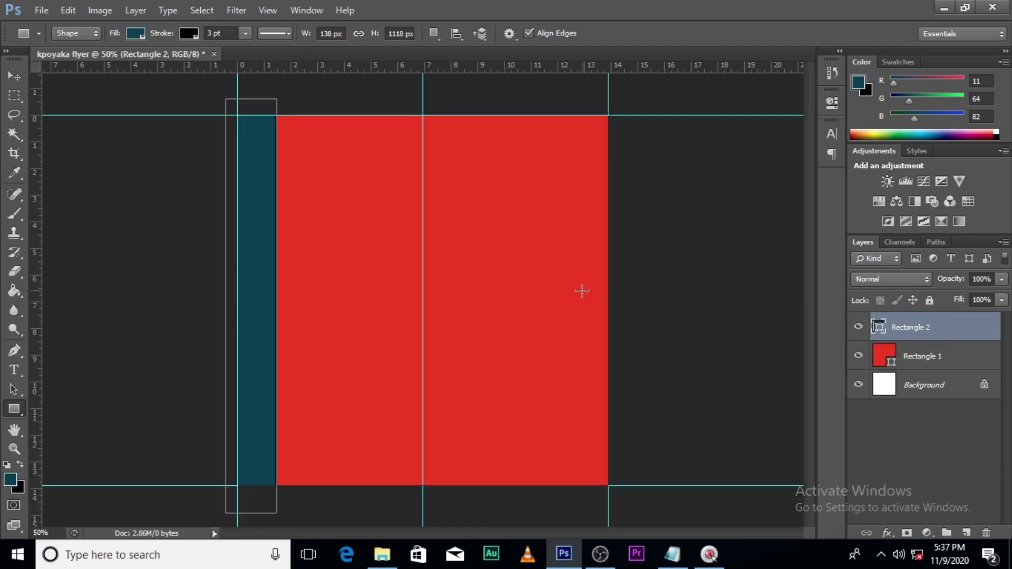
- Rotate the narrow bar to about -45.8° and stretch its length to about 136% so it crosses the canvas from upper left to lower right
{"action": "key", "text": "ctrl+t"}
{"action": "left_click_drag", "start_coordinate": [429, 173], "coordinate": [396, 80]}
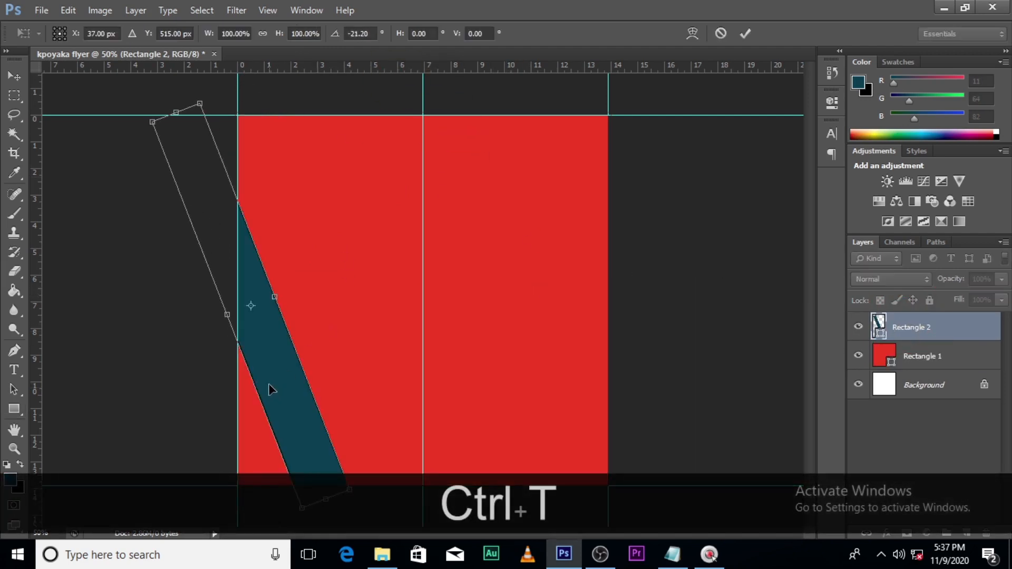
{"action": "left_click_drag", "start_coordinate": [269, 390], "coordinate": [296, 328]}
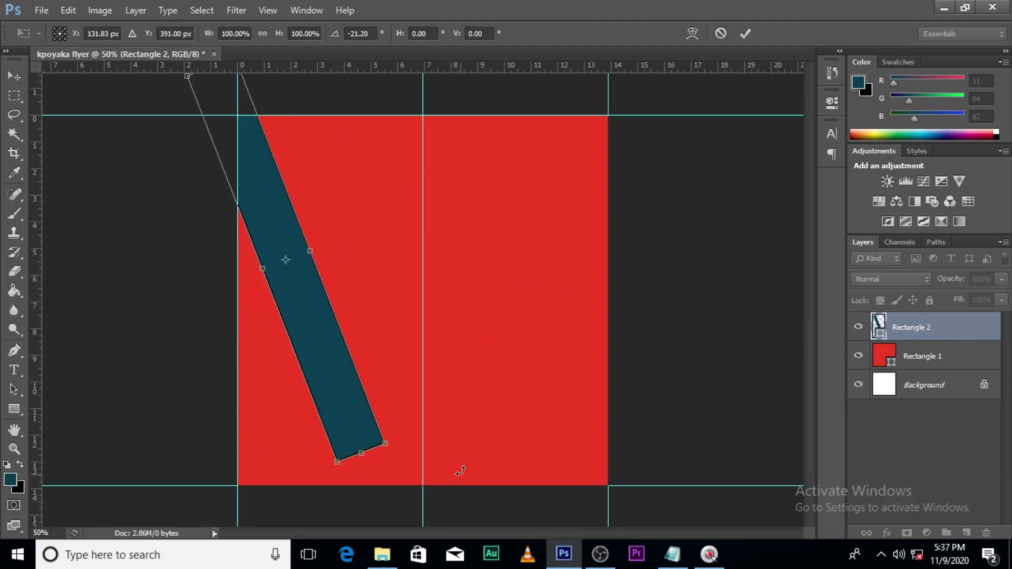
{"action": "left_click_drag", "start_coordinate": [460, 471], "coordinate": [444, 402]}
{"action": "left_click_drag", "start_coordinate": [386, 378], "coordinate": [429, 383]}
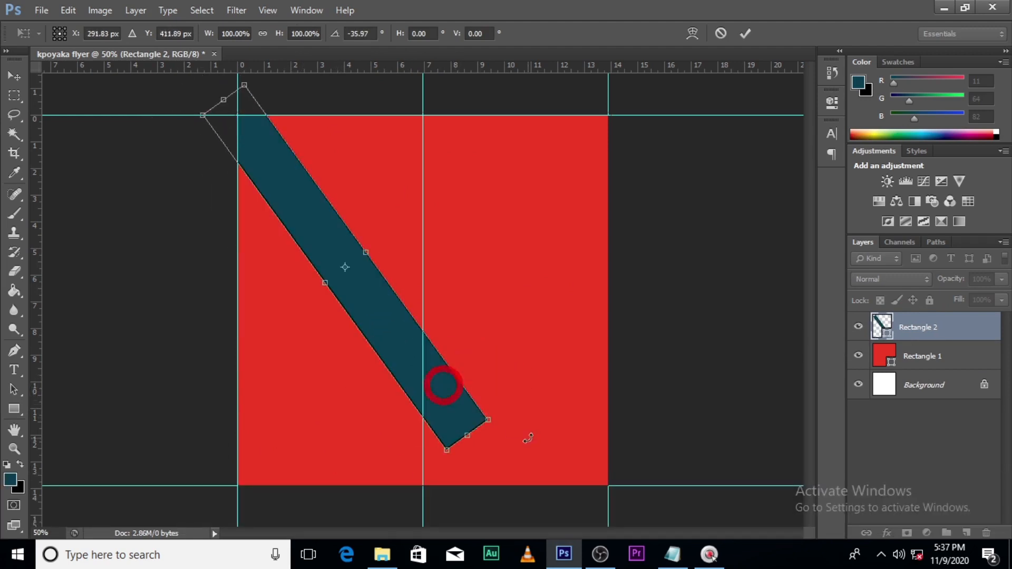
{"action": "left_click_drag", "start_coordinate": [527, 436], "coordinate": [564, 388]}
{"action": "left_click_drag", "start_coordinate": [428, 378], "coordinate": [461, 369]}
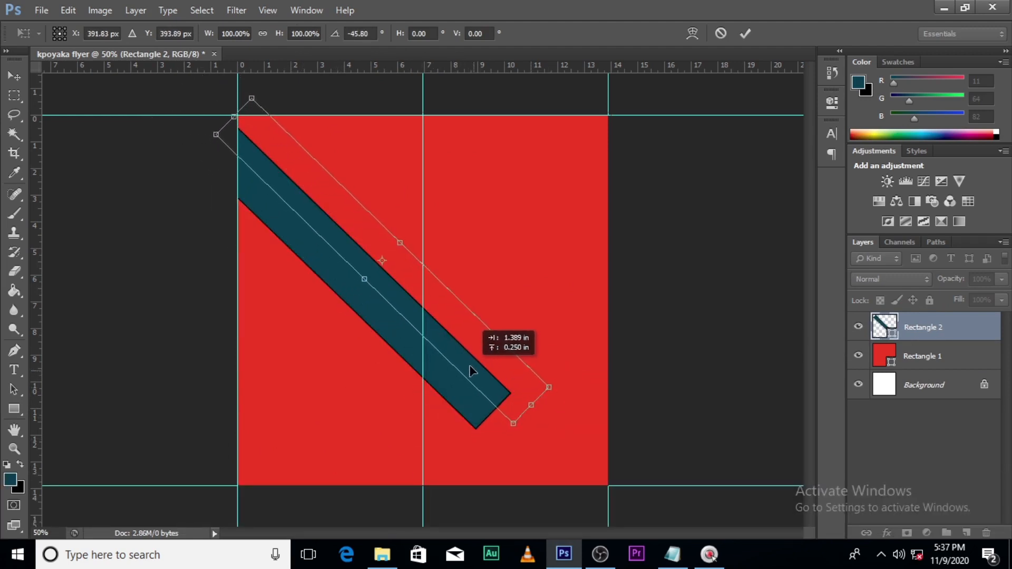
{"action": "left_click_drag", "start_coordinate": [527, 402], "coordinate": [634, 507]}
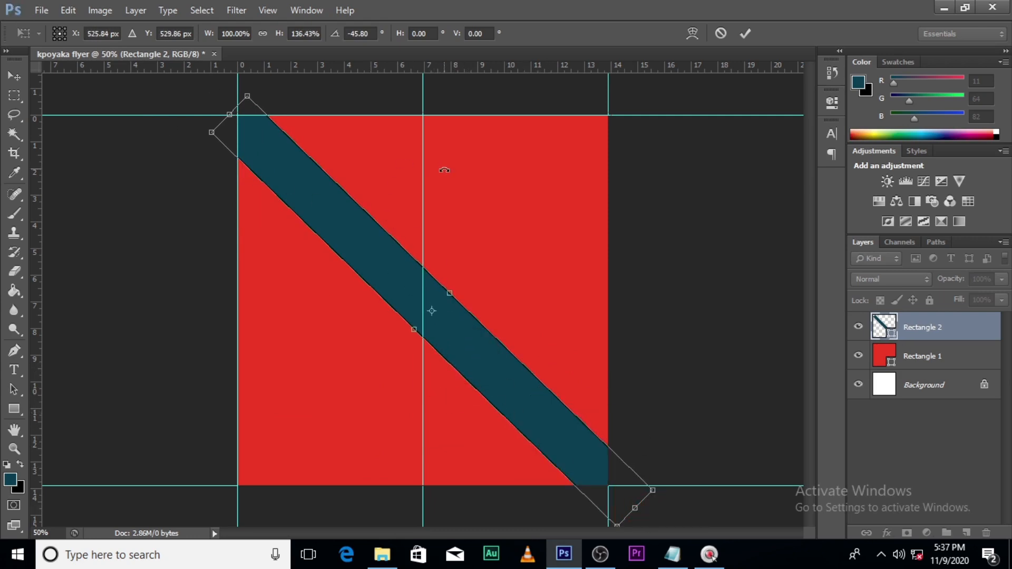
{"action": "key", "text": "Return"}
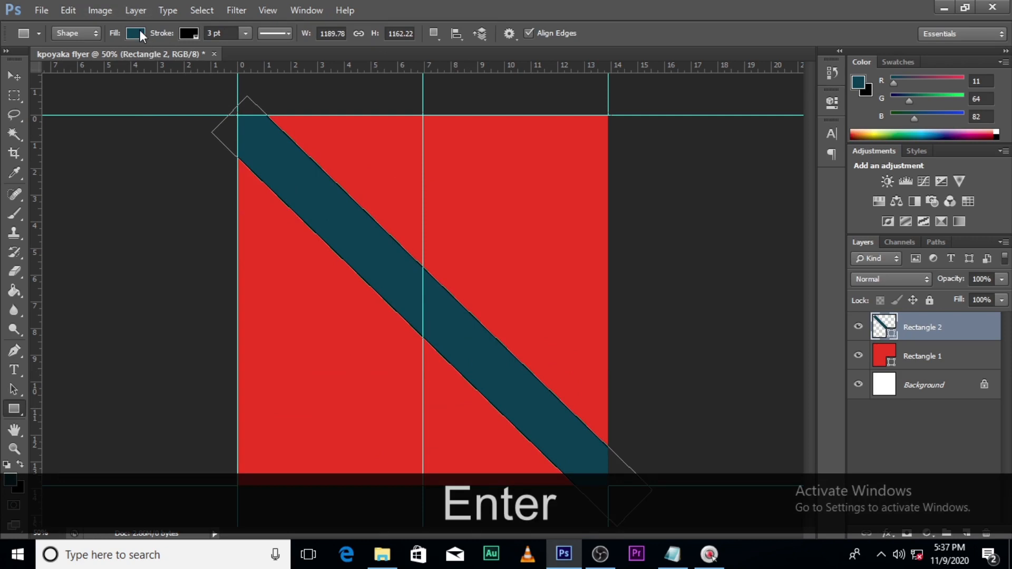
- Fill the diagonal bar with blue 0654b9, copying the hex code from the colour list in Notepad
{"action": "left_click", "coordinate": [138, 33]}
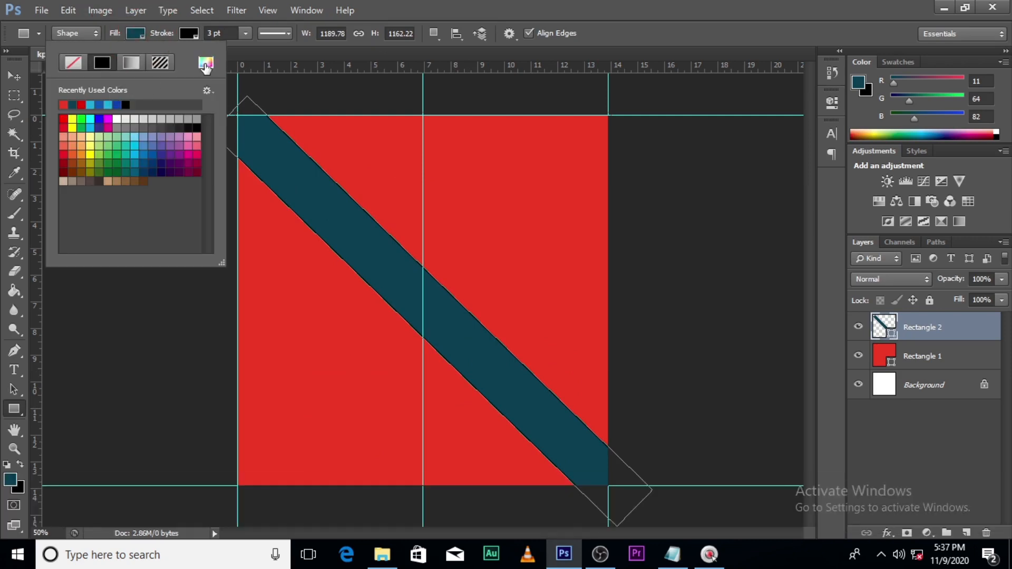
{"action": "left_click", "coordinate": [205, 64]}
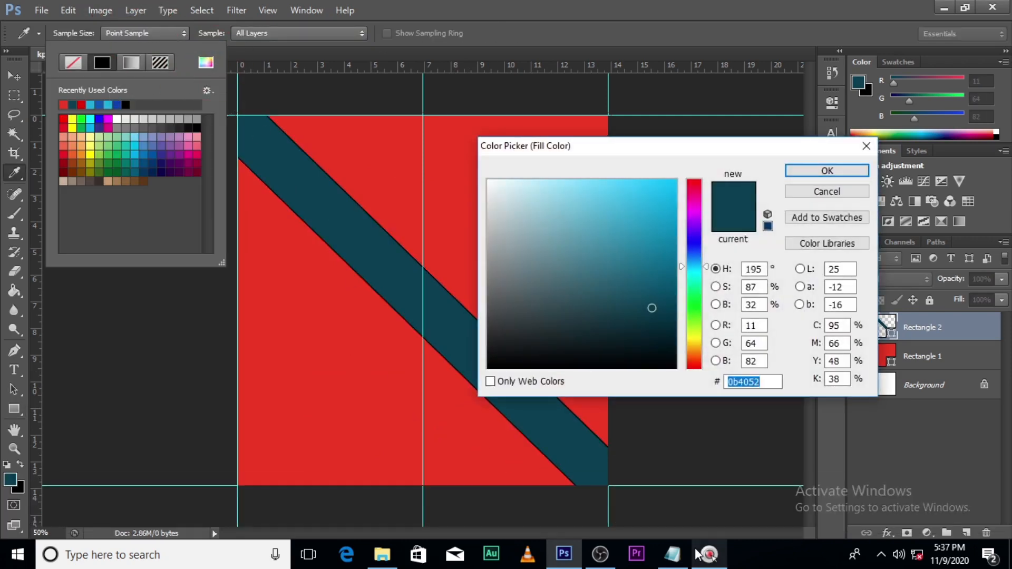
{"action": "left_click", "coordinate": [672, 554]}
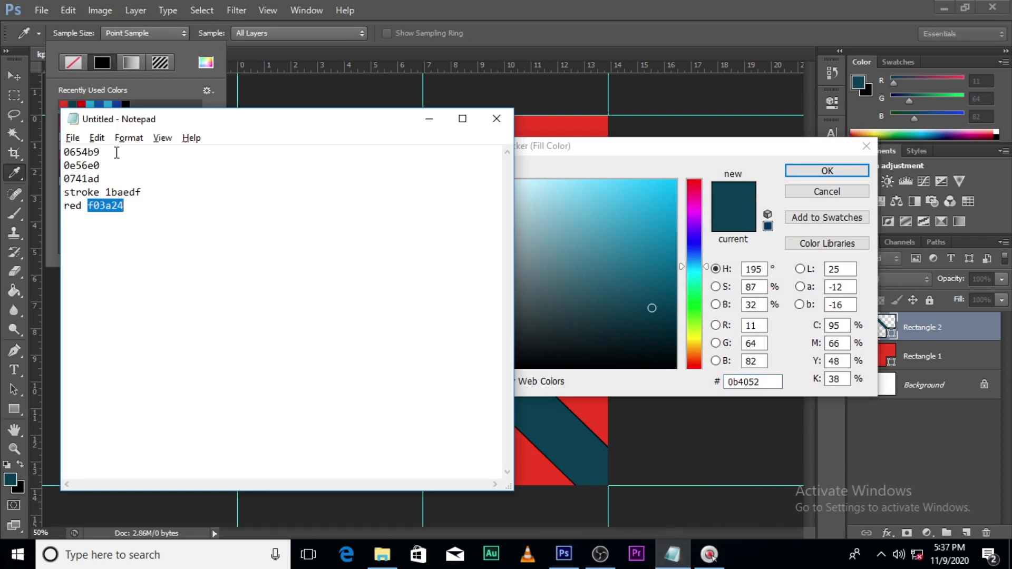
{"action": "left_click_drag", "start_coordinate": [117, 152], "coordinate": [49, 155]}
{"action": "key", "text": "ctrl+c"}
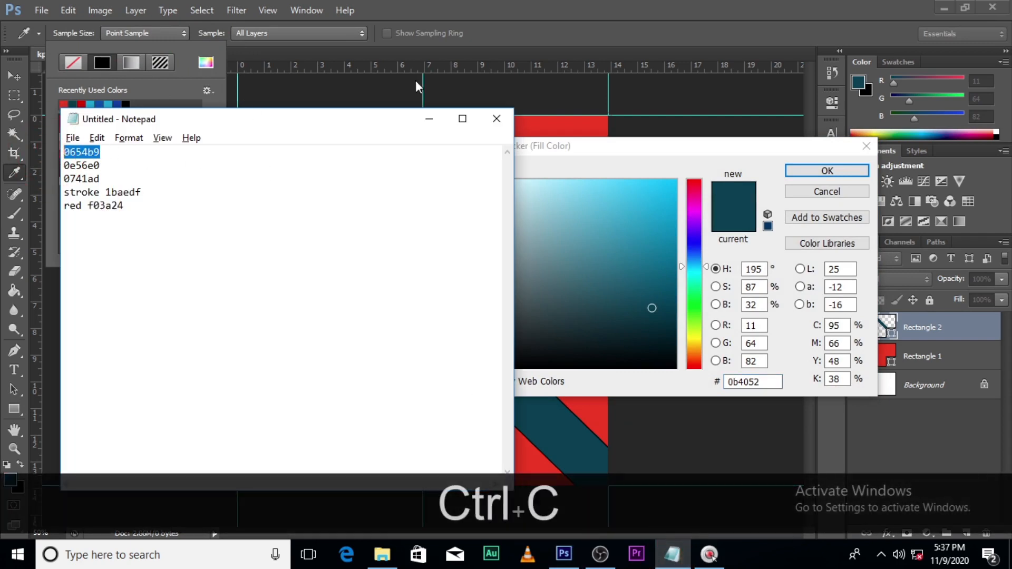
{"action": "left_click", "coordinate": [818, 170]}
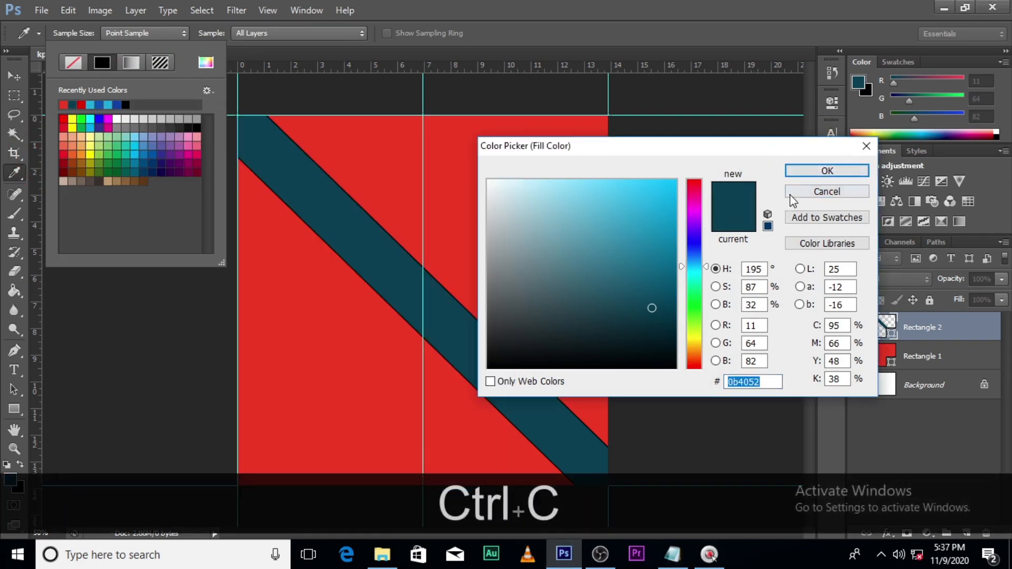
{"action": "key", "text": "ctrl+v"}
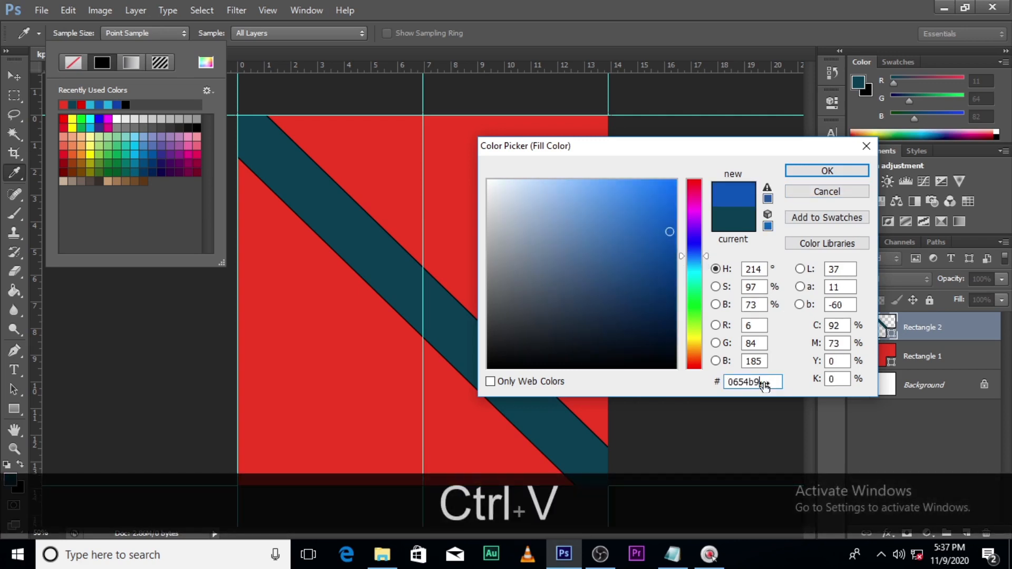
{"action": "left_click", "coordinate": [804, 174]}
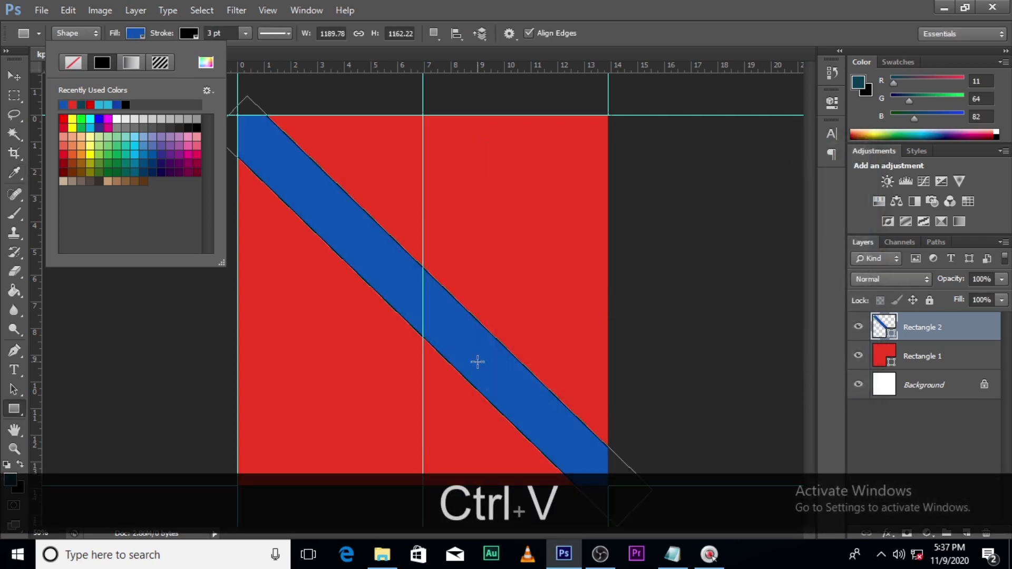
- Move the blue diagonal bar down so that only its end covers the canvas's lower-left corner
{"action": "key", "text": "v"}
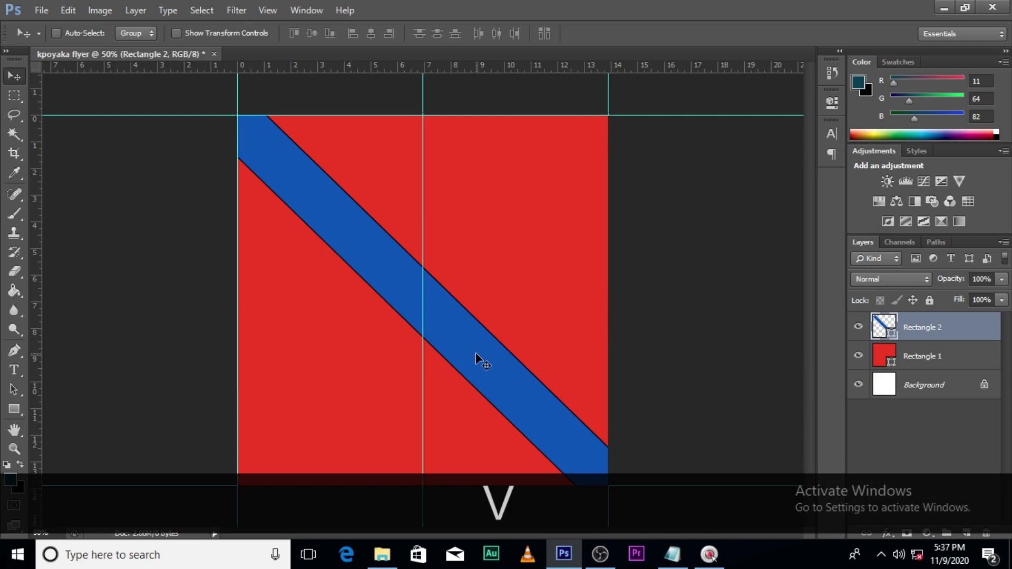
{"action": "left_click_drag", "start_coordinate": [476, 355], "coordinate": [263, 489]}
{"action": "left_click_drag", "start_coordinate": [291, 451], "coordinate": [227, 497]}
{"action": "left_click_drag", "start_coordinate": [267, 470], "coordinate": [260, 470]}
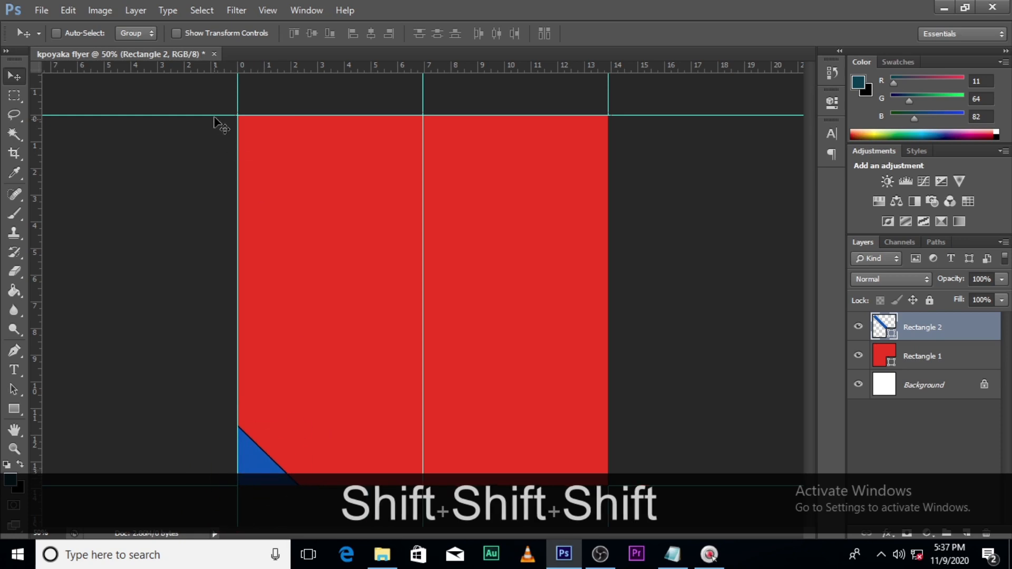
- Set the diagonal bar's stroke colour to 1baedf, copying the stroke hex code from the colour list in Notepad
{"action": "key", "text": "u"}
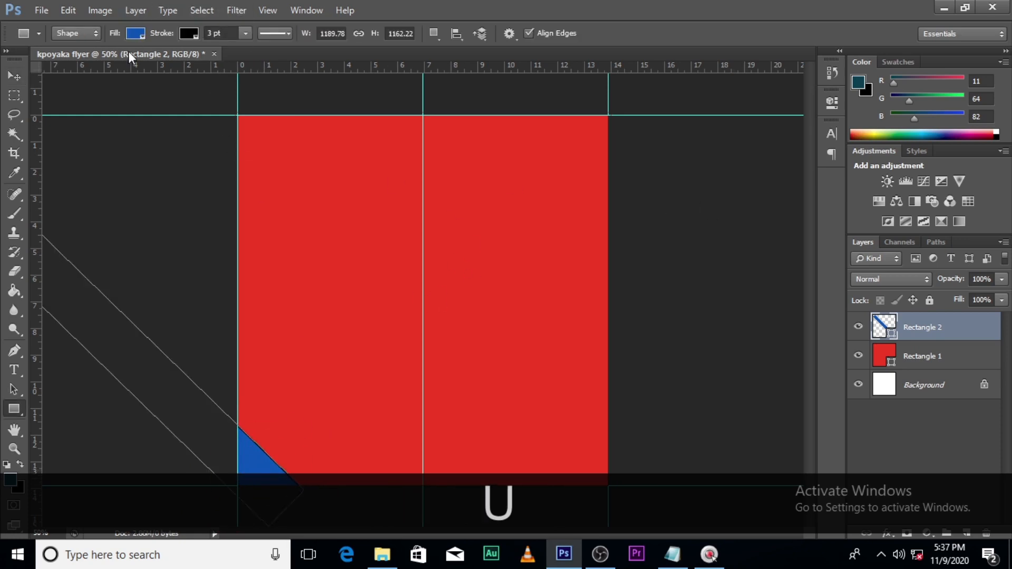
{"action": "left_click", "coordinate": [186, 32]}
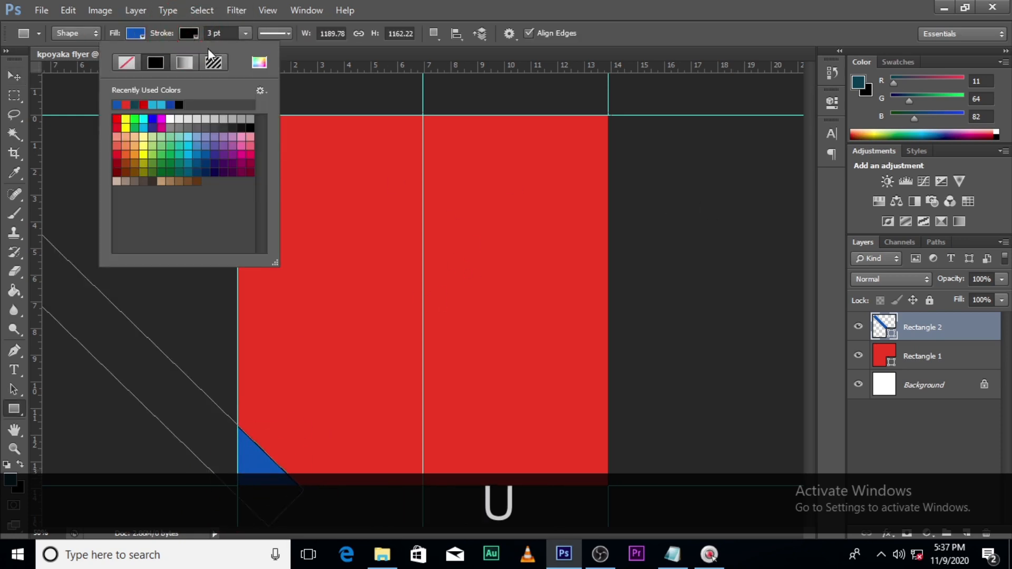
{"action": "left_click", "coordinate": [259, 62]}
{"action": "left_click", "coordinate": [678, 564]}
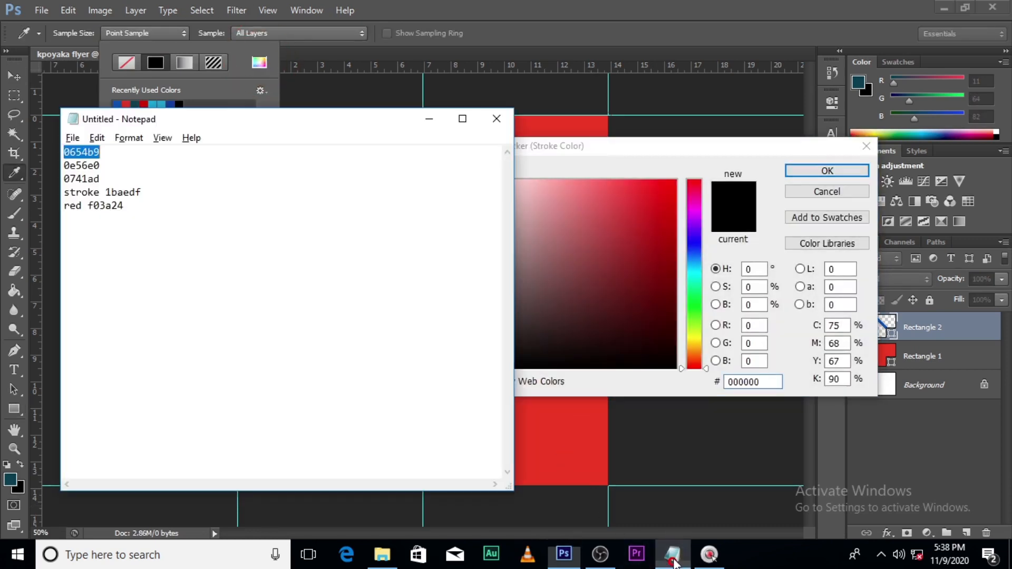
{"action": "left_click_drag", "start_coordinate": [107, 193], "coordinate": [162, 193]}
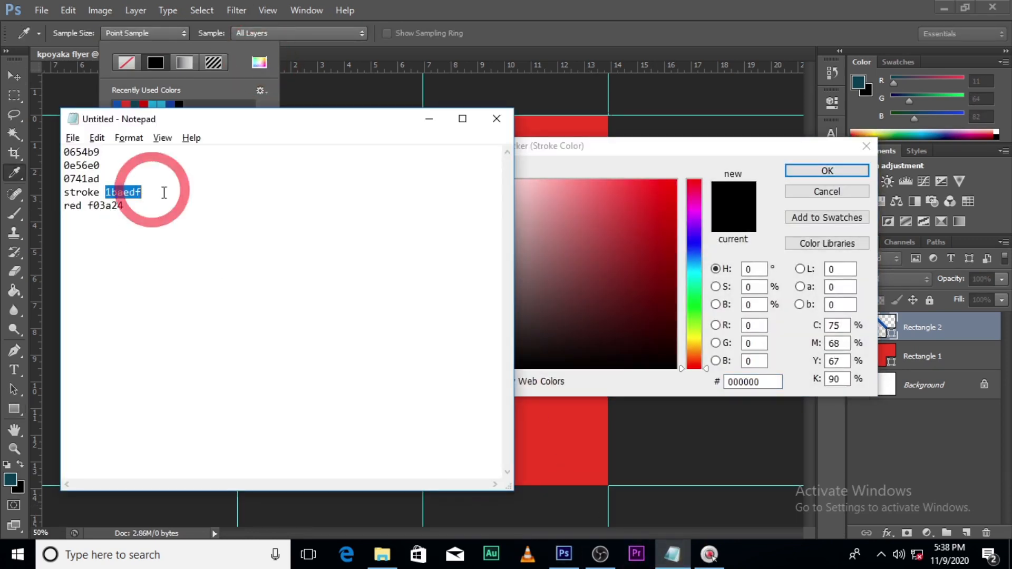
{"action": "key", "text": "ctrl+c"}
{"action": "left_click", "coordinate": [793, 403]}
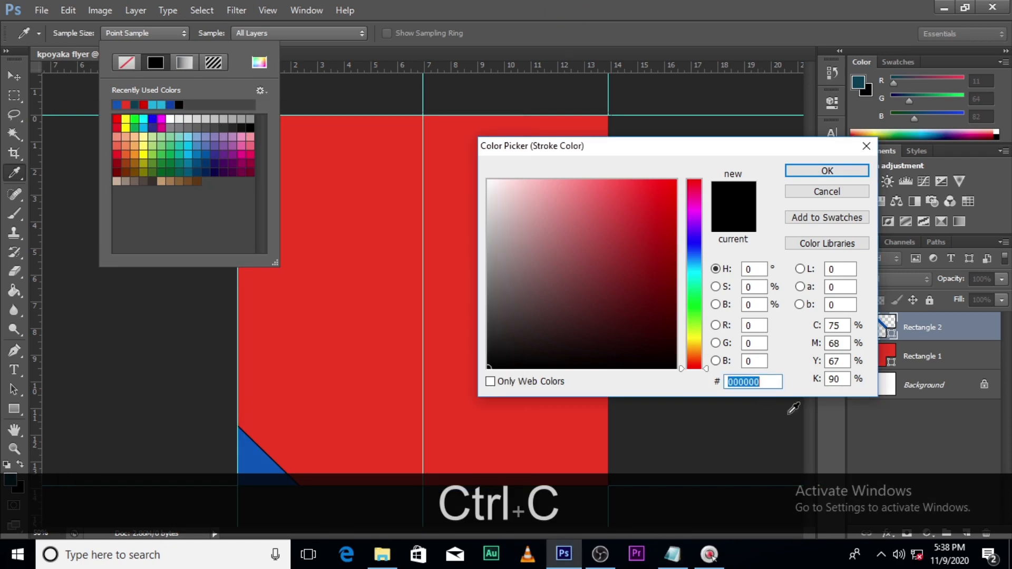
{"action": "key", "text": "ctrl+v"}
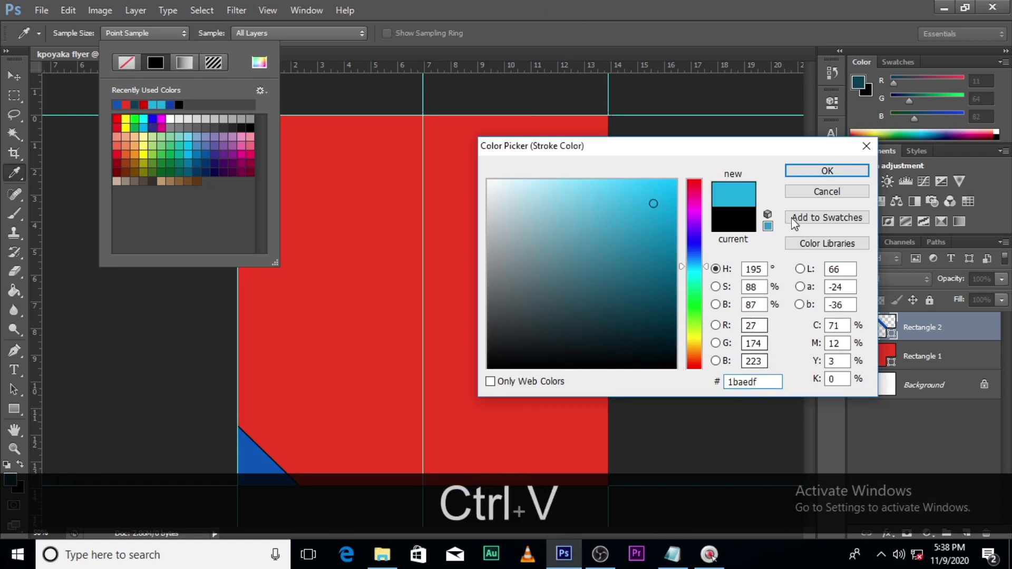
{"action": "left_click", "coordinate": [817, 166]}
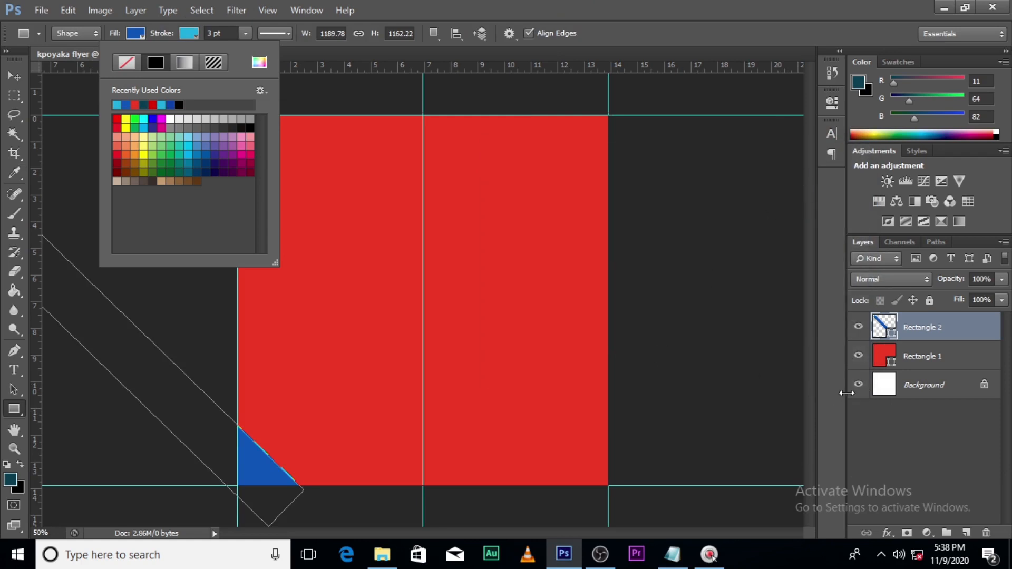
- Duplicate the blue diagonal bar and shift the copy up and to the right of the original
{"action": "left_click", "coordinate": [915, 332]}
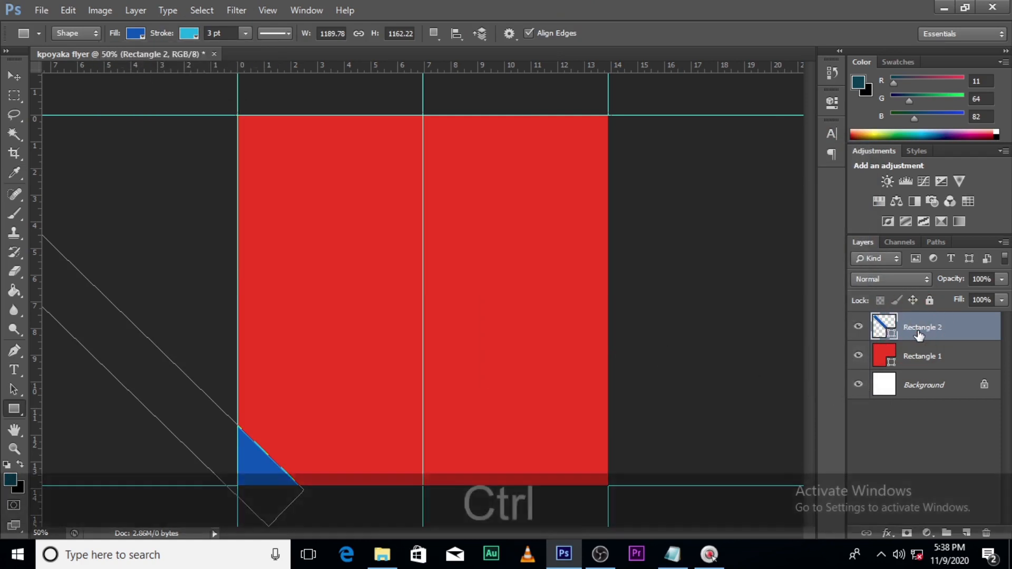
{"action": "key", "text": "ctrl+j"}
{"action": "key", "text": "v"}
{"action": "left_click_drag", "start_coordinate": [295, 445], "coordinate": [351, 466]}
- Rotate the duplicated bar to about 11.17° and nudge it so its lower end overlaps the original bar's corner
{"action": "key", "text": "ctrl+t"}
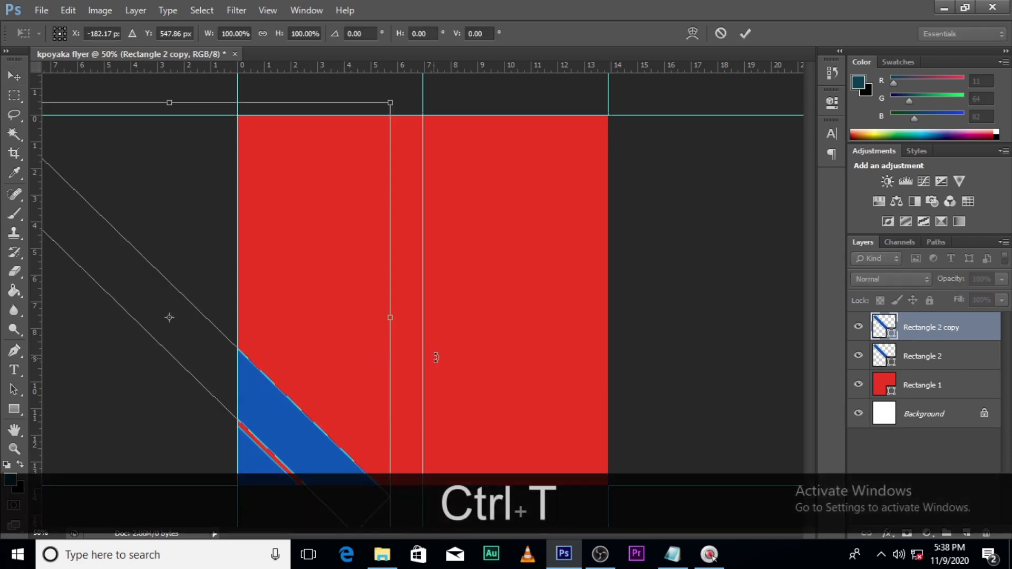
{"action": "left_click_drag", "start_coordinate": [436, 354], "coordinate": [448, 298]}
{"action": "left_click_drag", "start_coordinate": [205, 335], "coordinate": [220, 329]}
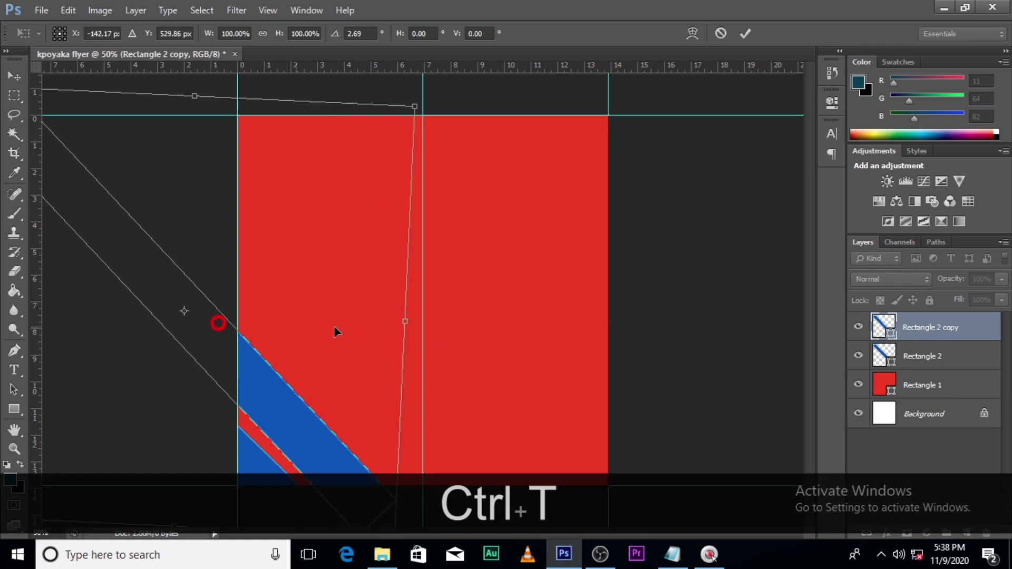
{"action": "left_click_drag", "start_coordinate": [448, 323], "coordinate": [442, 350]}
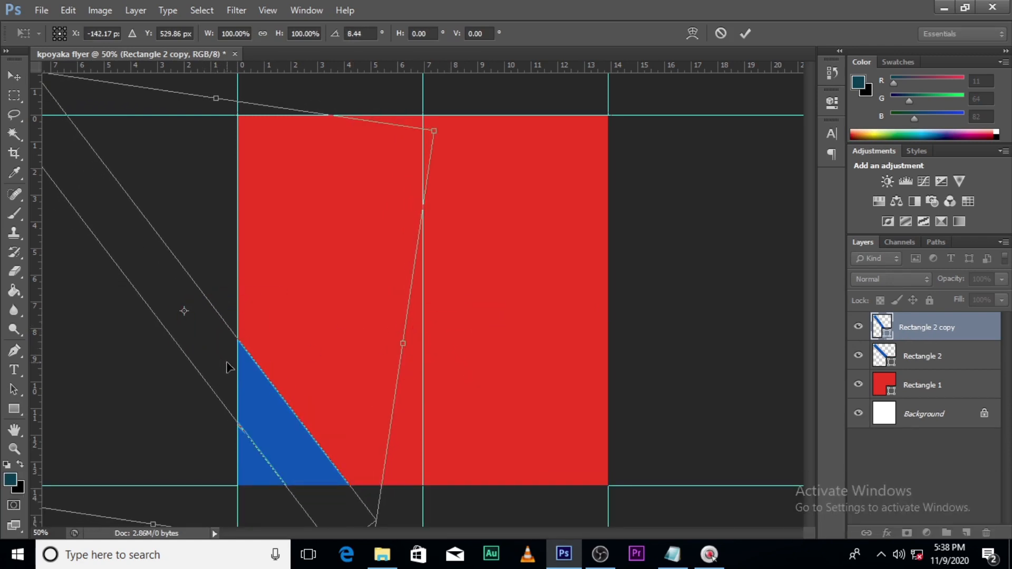
{"action": "left_click_drag", "start_coordinate": [228, 361], "coordinate": [246, 361]}
{"action": "left_click_drag", "start_coordinate": [460, 374], "coordinate": [450, 383]}
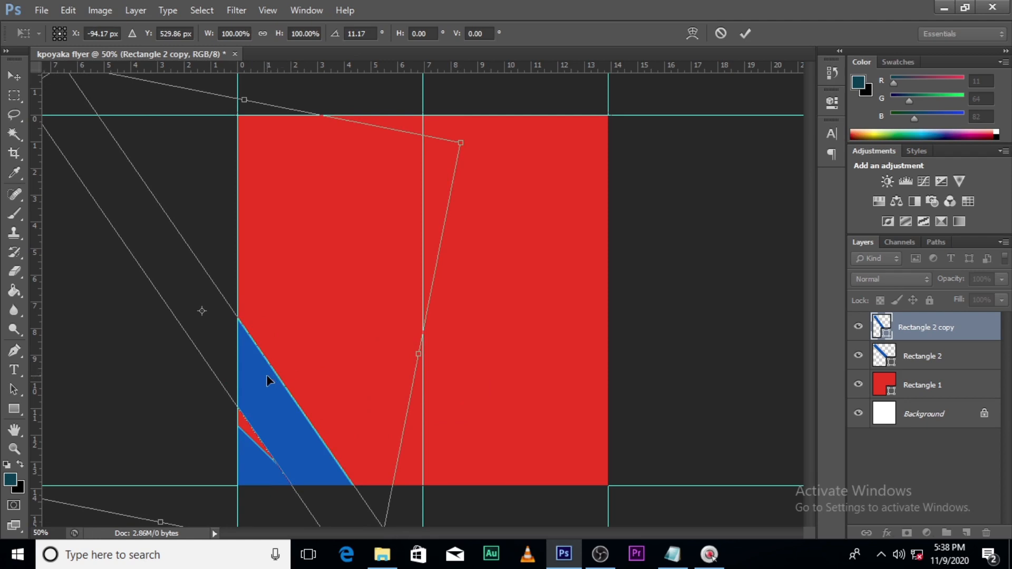
{"action": "key", "text": "Return"}
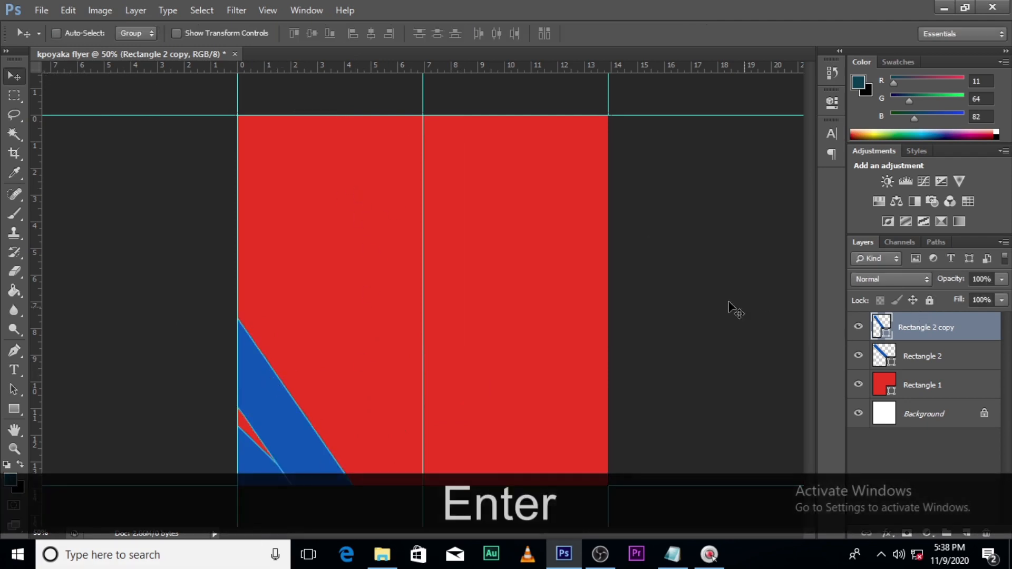
- Fill the duplicated bar with 0e56e0, copying the hex code from the colour list in Notepad
{"action": "double_click", "coordinate": [883, 330]}
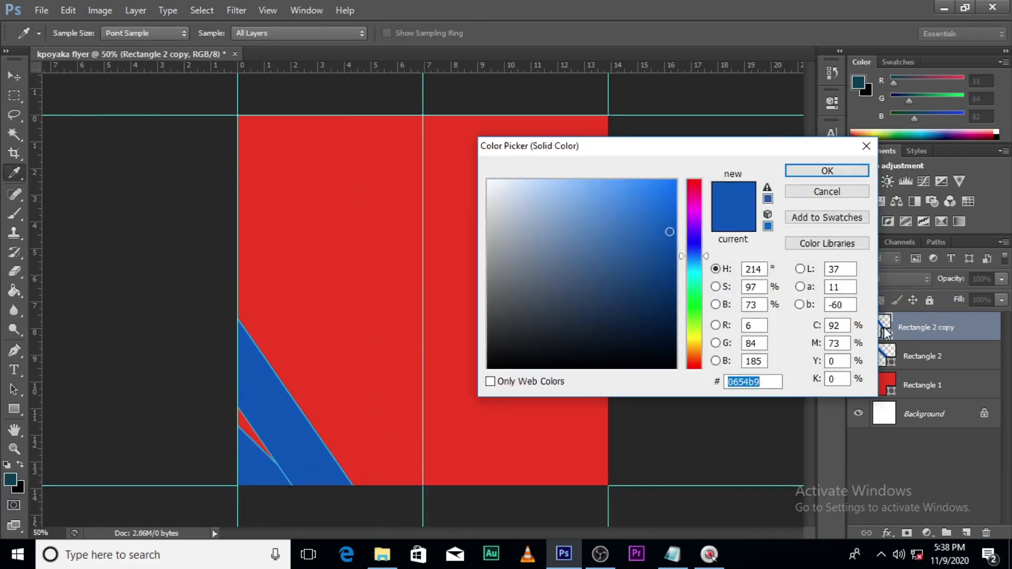
{"action": "key", "text": "alt+Tab"}
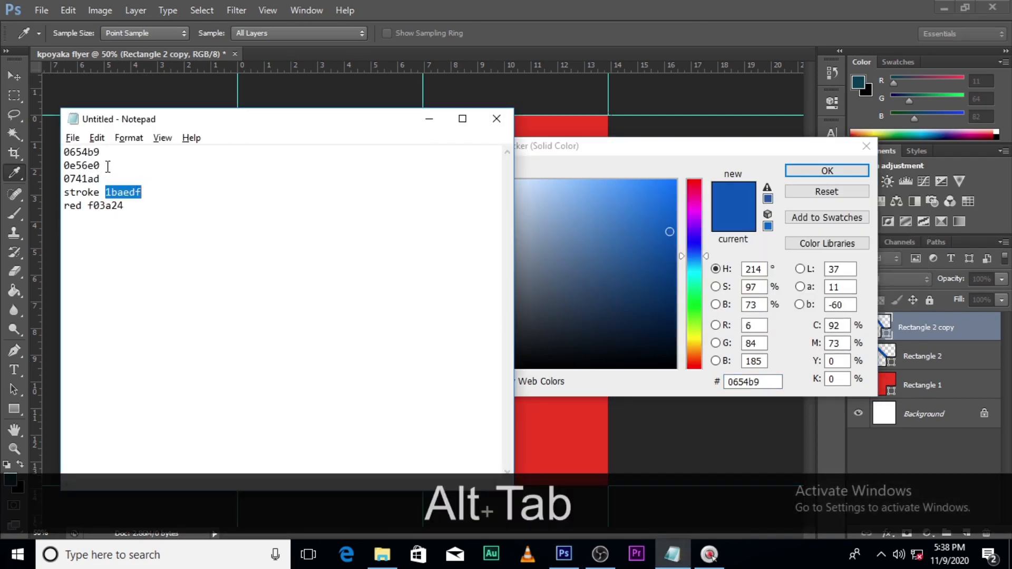
{"action": "left_click_drag", "start_coordinate": [108, 166], "coordinate": [63, 165]}
{"action": "key", "text": "ctrl+c"}
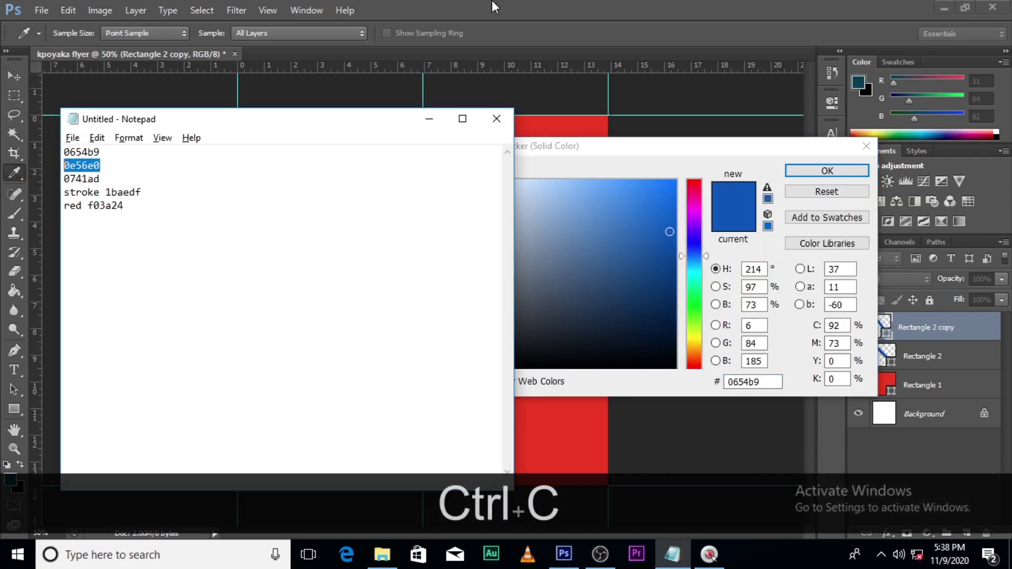
{"action": "left_click", "coordinate": [494, 7]}
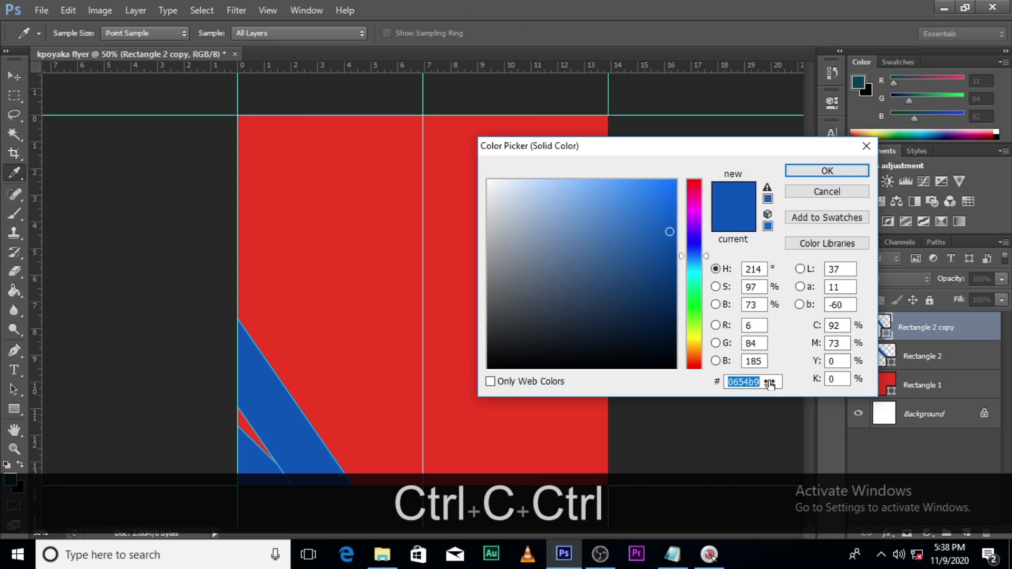
{"action": "key", "text": "ctrl+v"}
{"action": "left_click", "coordinate": [817, 171]}
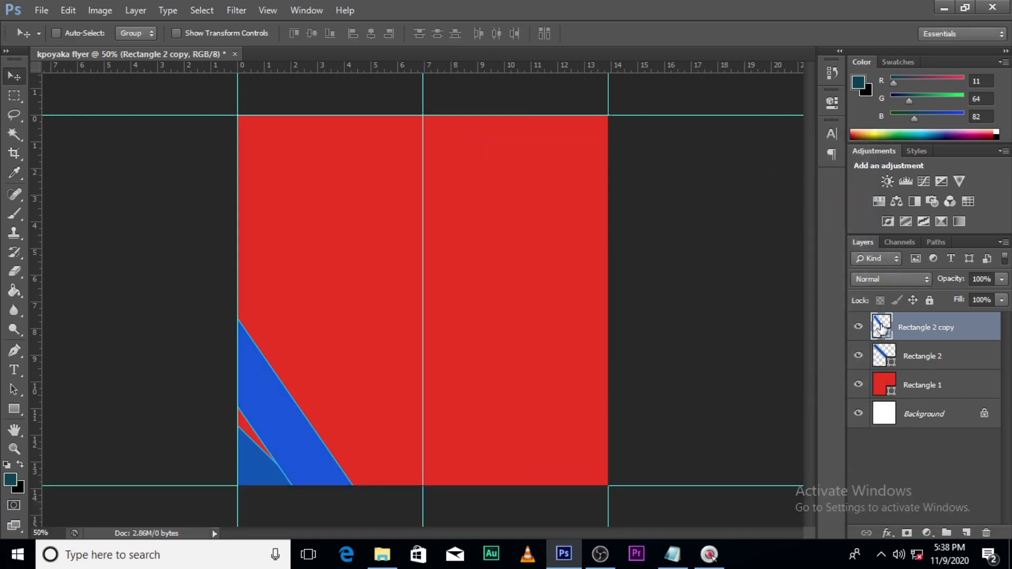
- Duplicate the 0e56e0 bar and place the copy alongside its upper-right edge
{"action": "key", "text": "ctrl"}
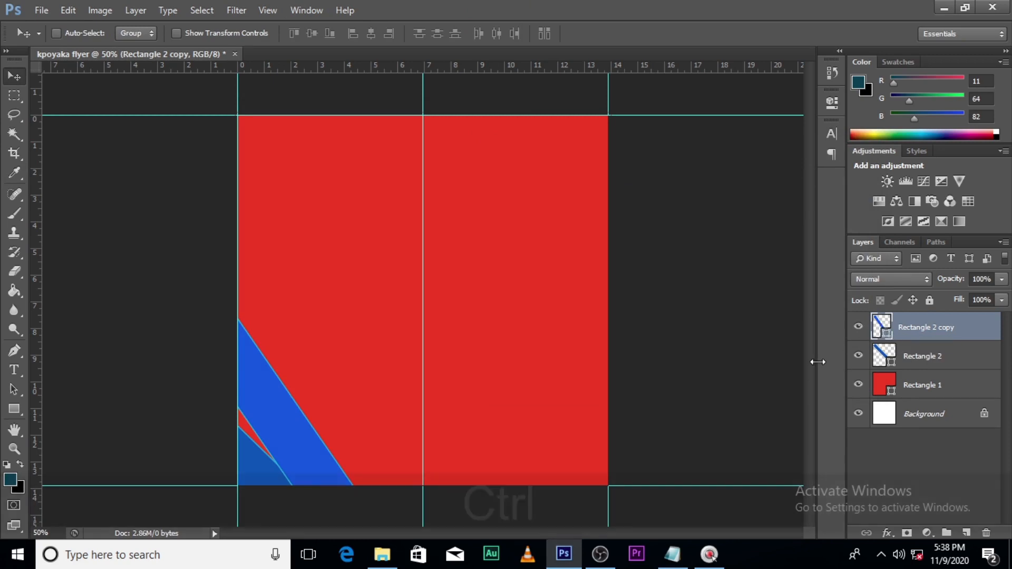
{"action": "key", "text": "ctrl+j"}
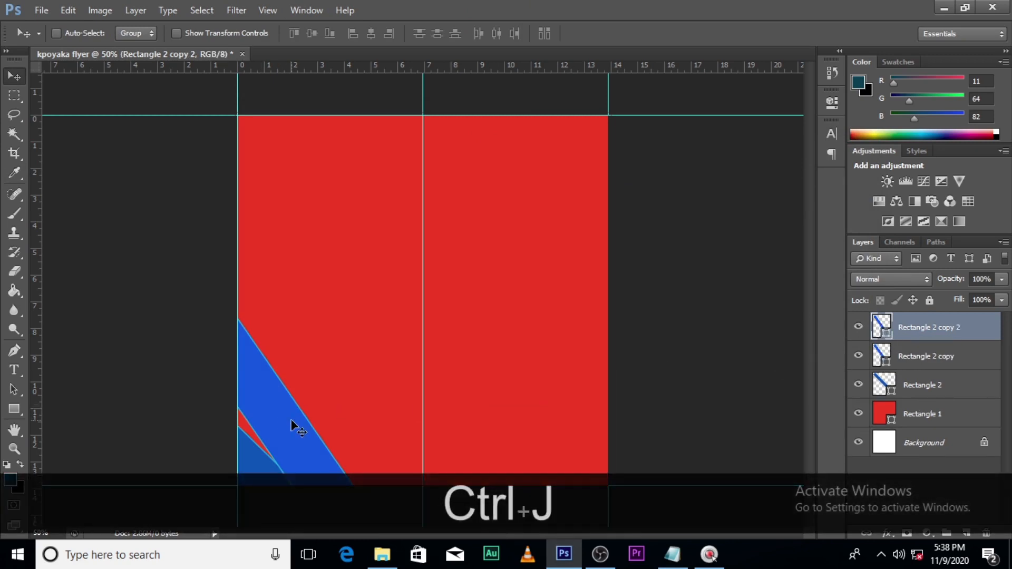
{"action": "left_click_drag", "start_coordinate": [292, 421], "coordinate": [358, 389]}
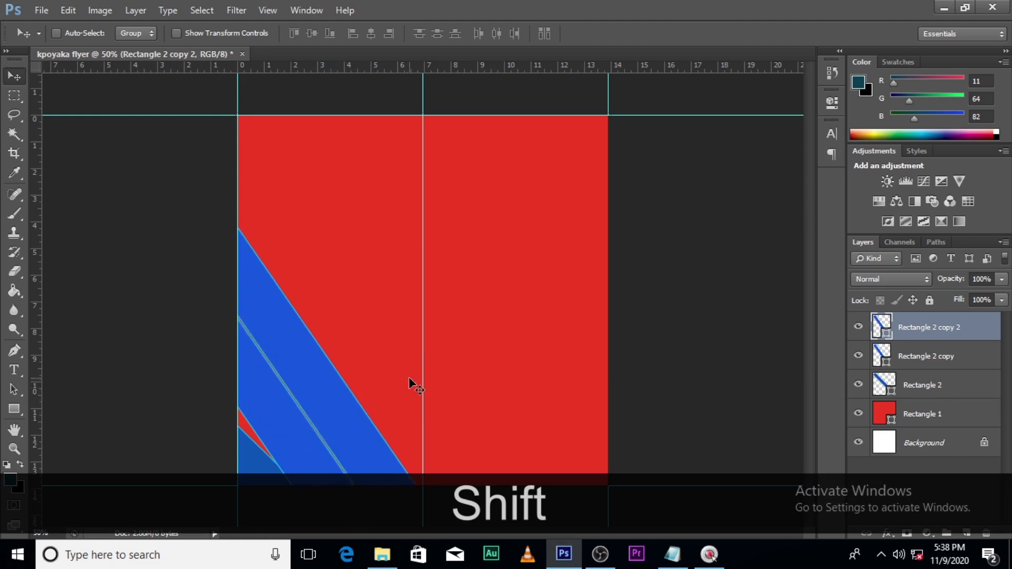
- Rotate the second copy to about -3.65° and move it down so it slightly overlaps the bar beneath it
{"action": "key", "text": "ctrl+shift+t"}
{"action": "left_click_drag", "start_coordinate": [534, 304], "coordinate": [533, 288]}
{"action": "left_click_drag", "start_coordinate": [354, 354], "coordinate": [336, 379]}
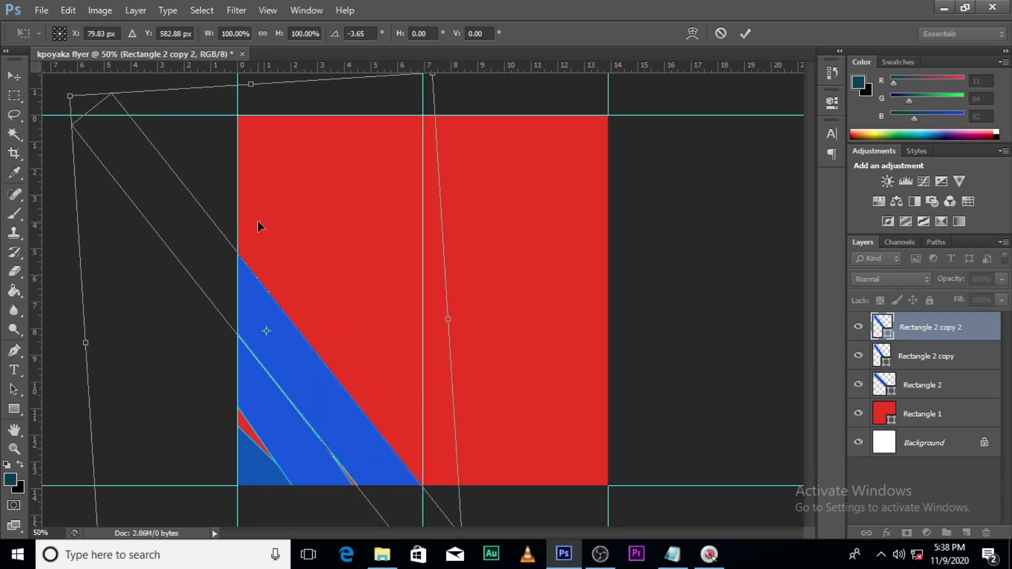
{"action": "key", "text": "Return"}
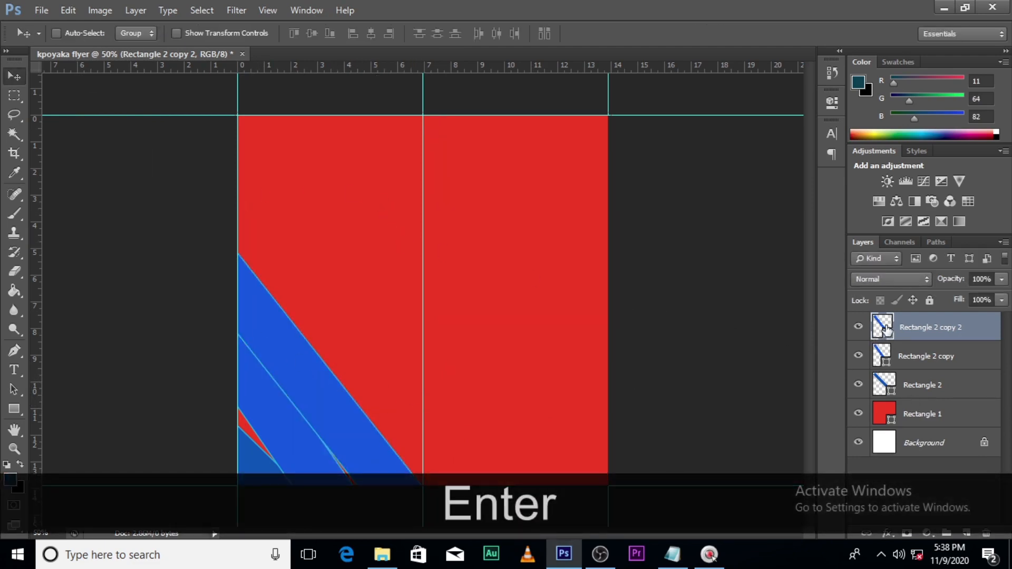
- Fill the second copy with dark blue 0741ad, copying the hex code from the colour list in Notepad
{"action": "double_click", "coordinate": [887, 330]}
{"action": "key", "text": "alt+Tab"}
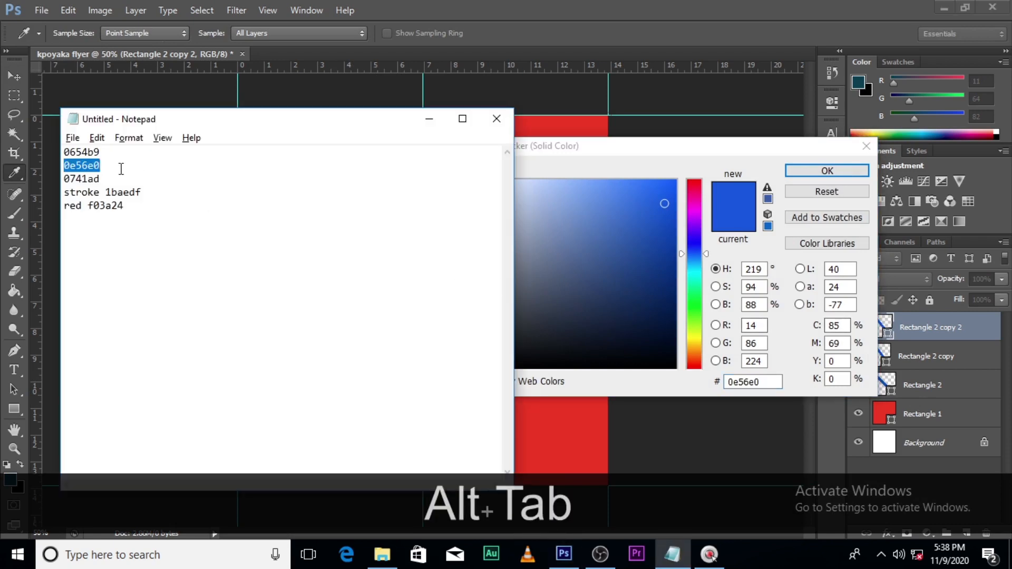
{"action": "left_click_drag", "start_coordinate": [104, 180], "coordinate": [50, 183]}
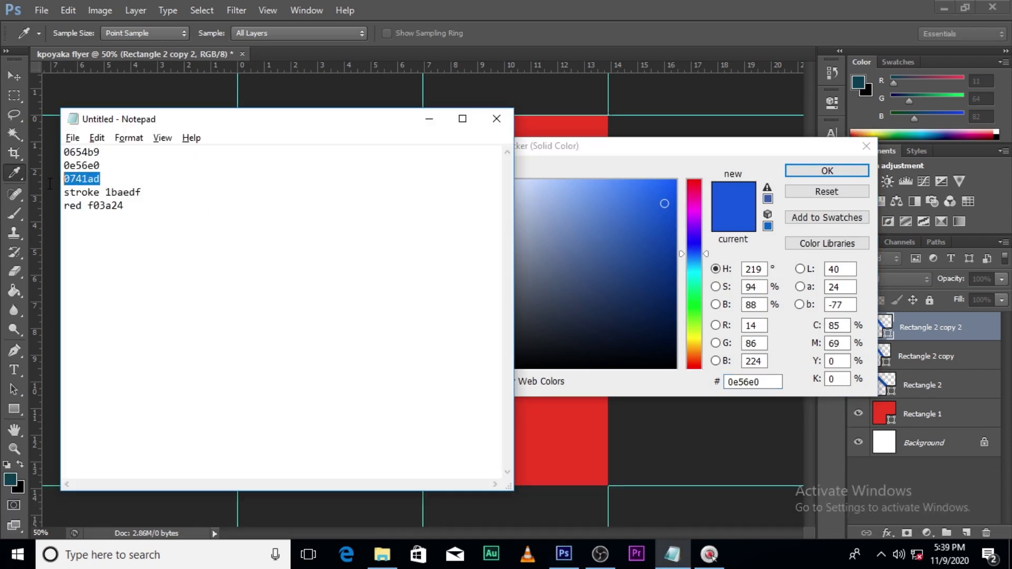
{"action": "key", "text": "ctrl+c"}
{"action": "left_click", "coordinate": [449, 8]}
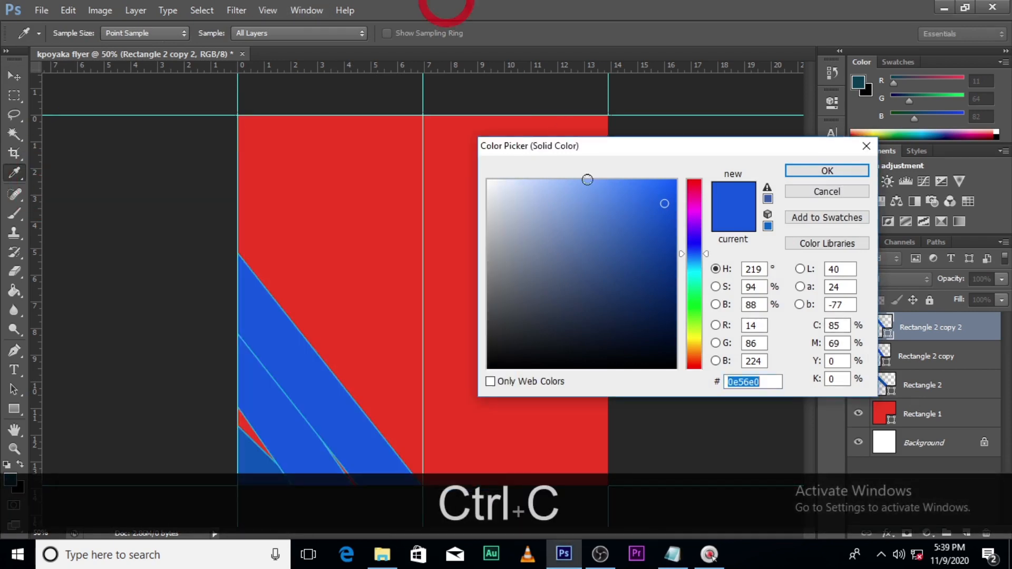
{"action": "key", "text": "ctrl+v"}
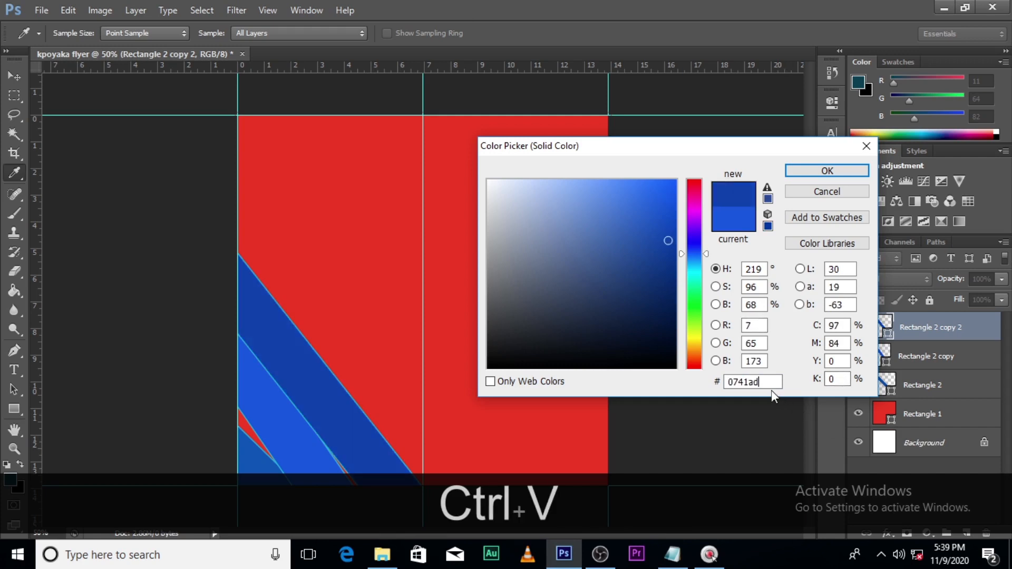
{"action": "left_click", "coordinate": [811, 171]}
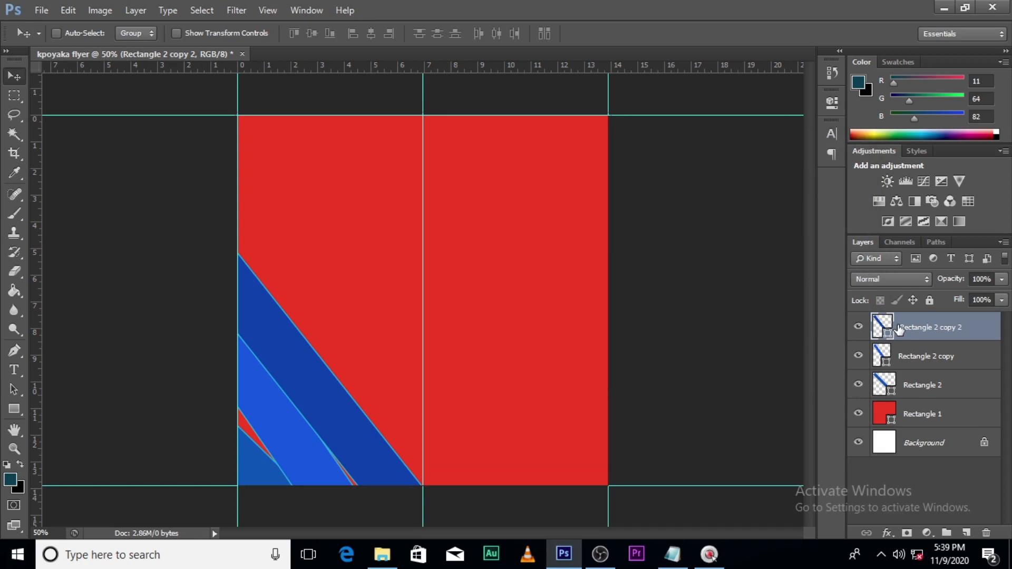
- Duplicate the 0e56e0 bar, bring the copy to the top of the layer stack and move it beyond the dark blue bar
{"action": "left_click", "coordinate": [904, 360]}
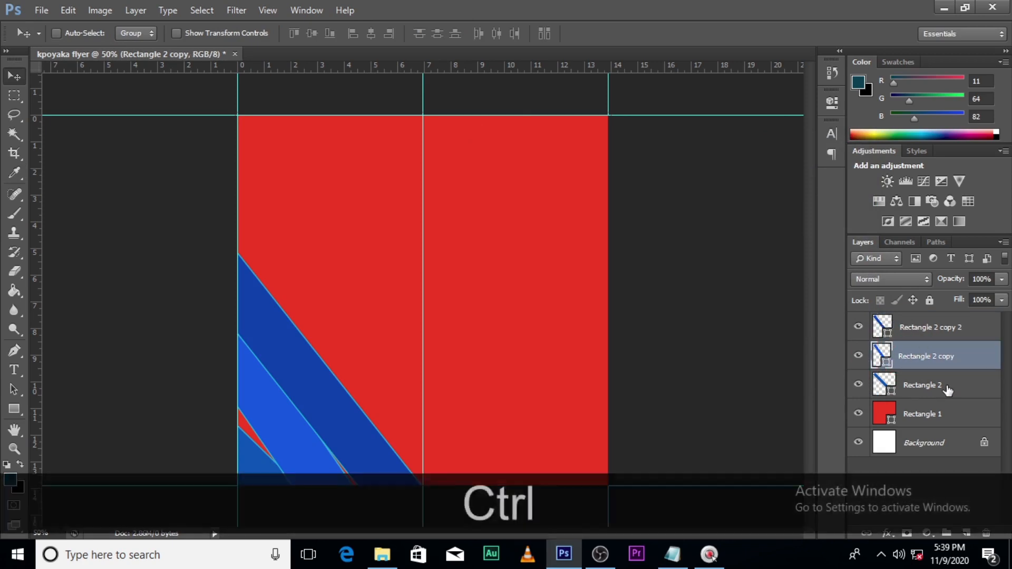
{"action": "key", "text": "ctrl+j"}
{"action": "left_click_drag", "start_coordinate": [928, 361], "coordinate": [918, 312]}
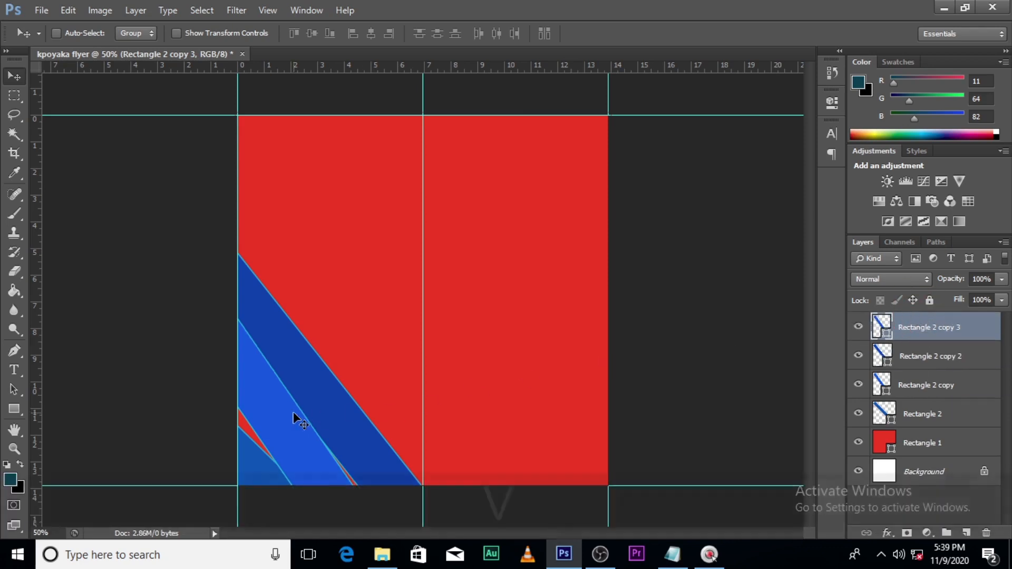
{"action": "key", "text": "v"}
{"action": "left_click_drag", "start_coordinate": [294, 413], "coordinate": [403, 357]}
- Rotate the topmost bar to about -4.05° and position it along the dark blue bar's upper-right edge
{"action": "key", "text": "ctrl+t"}
{"action": "left_click_drag", "start_coordinate": [492, 338], "coordinate": [543, 323]}
{"action": "left_click_drag", "start_coordinate": [381, 374], "coordinate": [372, 390]}
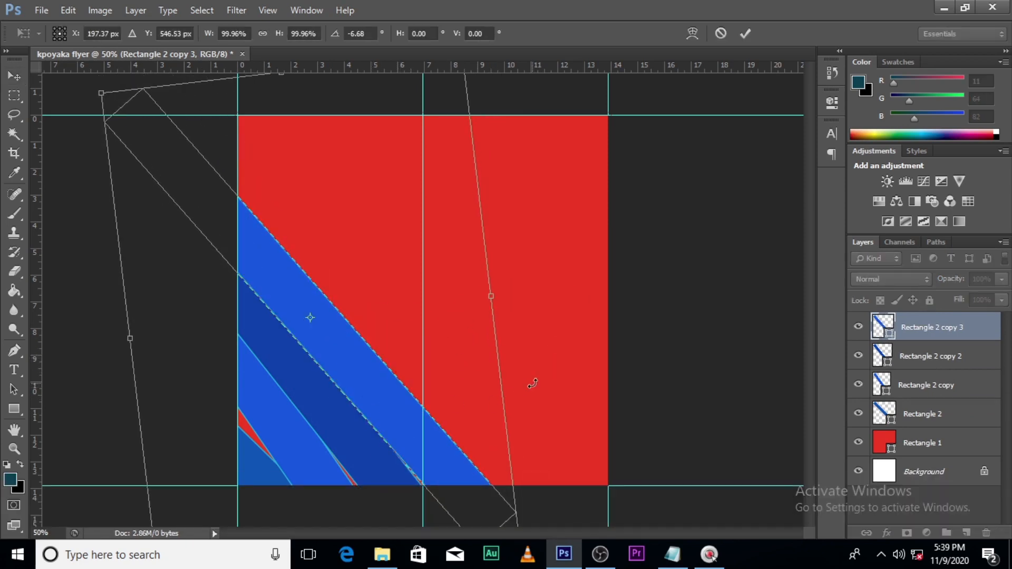
{"action": "left_click_drag", "start_coordinate": [559, 372], "coordinate": [578, 389]}
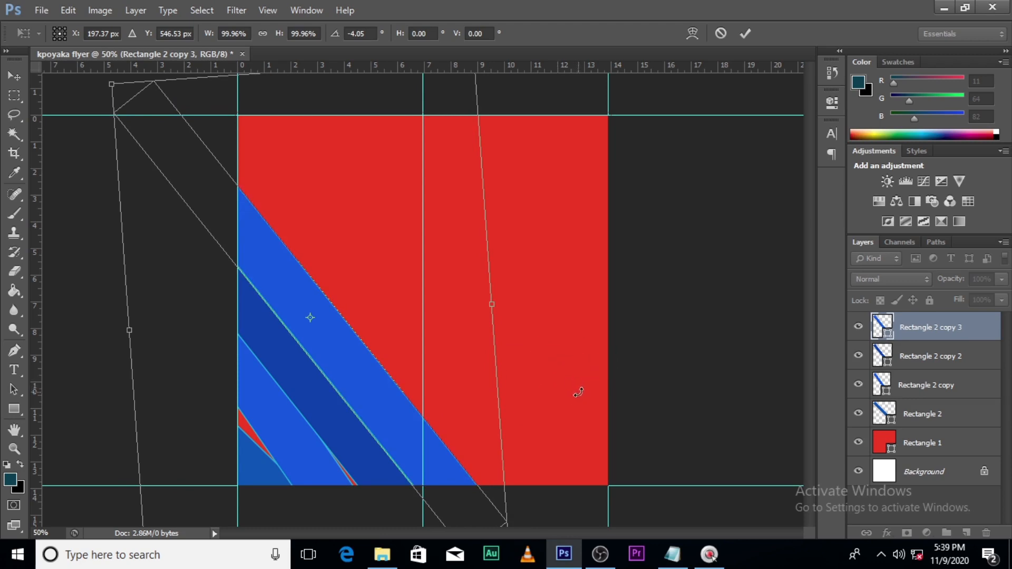
{"action": "key", "text": "Return"}
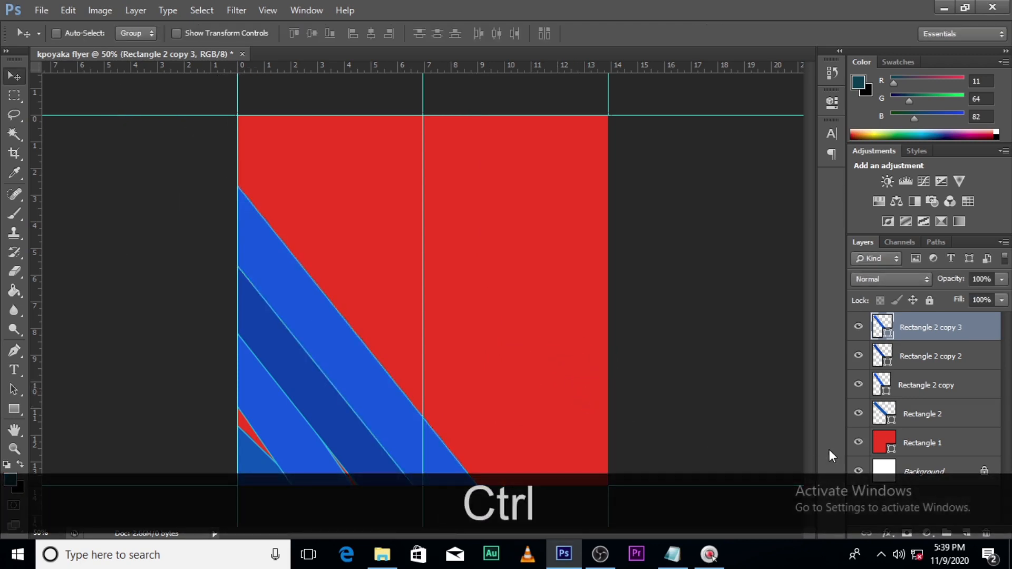
- Duplicate the lowest blue bar, Rectangle 2, bring the copy to the top of the layer stack and move it beyond the uppermost bar
{"action": "left_click", "coordinate": [912, 386]}
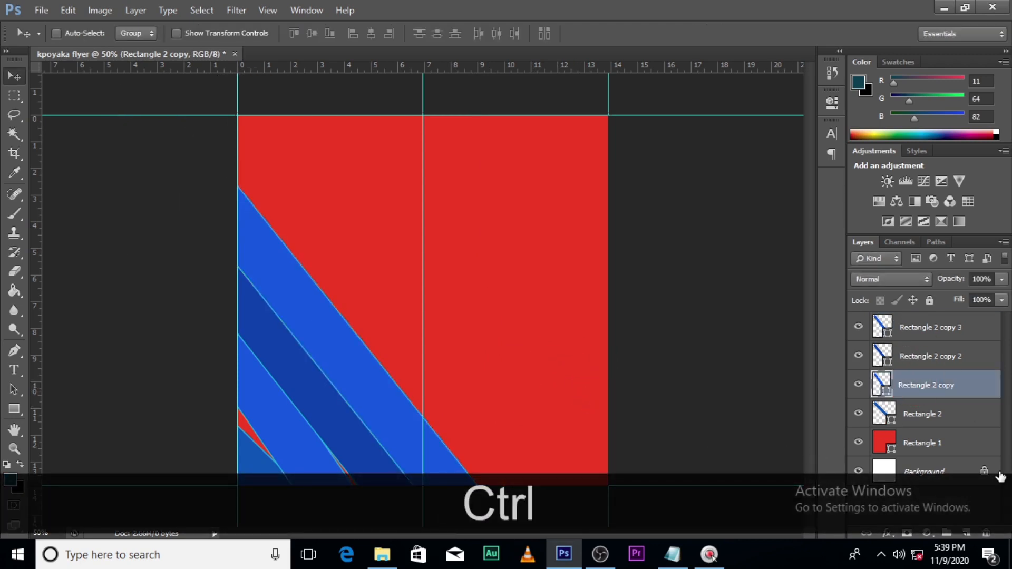
{"action": "left_click", "coordinate": [917, 416]}
{"action": "key", "text": "ctrl+j"}
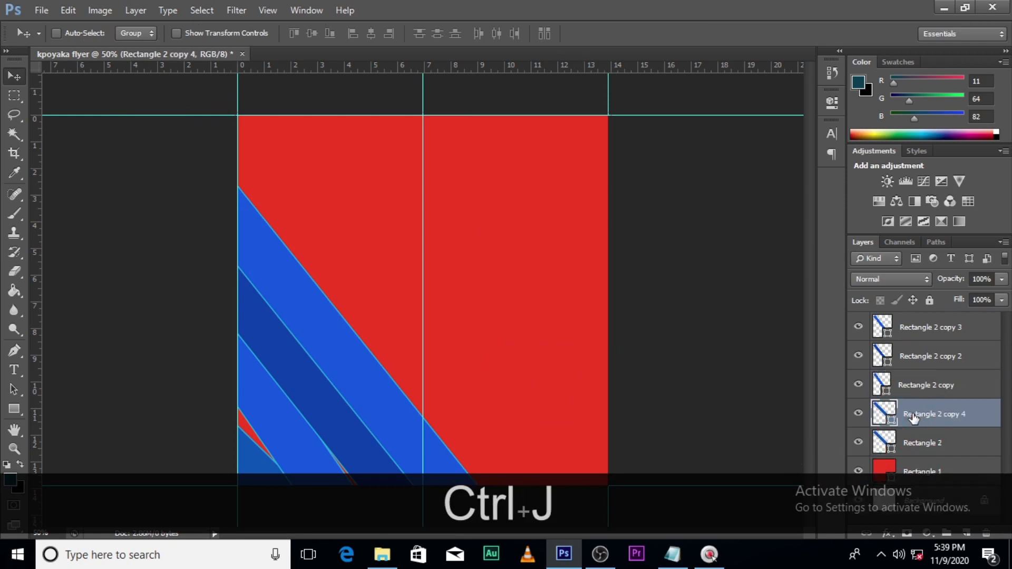
{"action": "left_click_drag", "start_coordinate": [916, 418], "coordinate": [918, 320]}
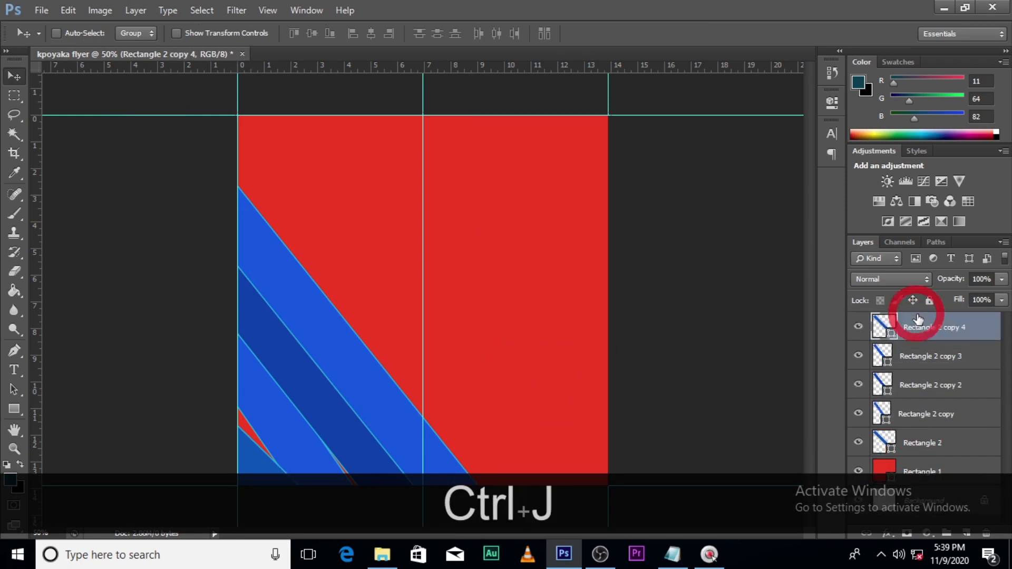
{"action": "left_click_drag", "start_coordinate": [266, 452], "coordinate": [451, 295]}
{"action": "left_click_drag", "start_coordinate": [347, 405], "coordinate": [403, 346]}
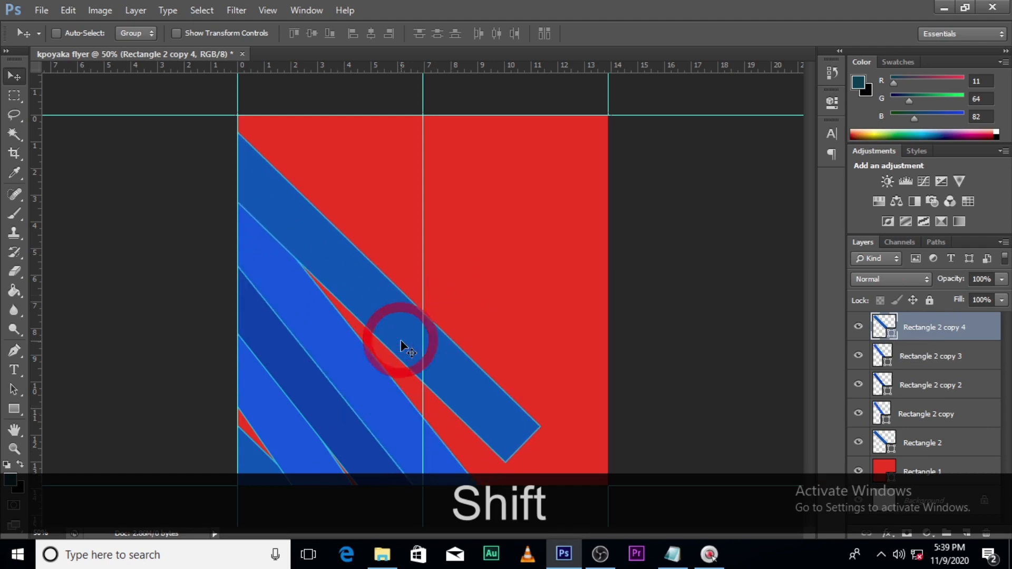
- Rotate the topmost copy to about 5.5° and position it against the upper-right edge of the 0e56e0 bar
{"action": "key", "text": "ctrl+t"}
{"action": "left_click_drag", "start_coordinate": [569, 288], "coordinate": [593, 323]}
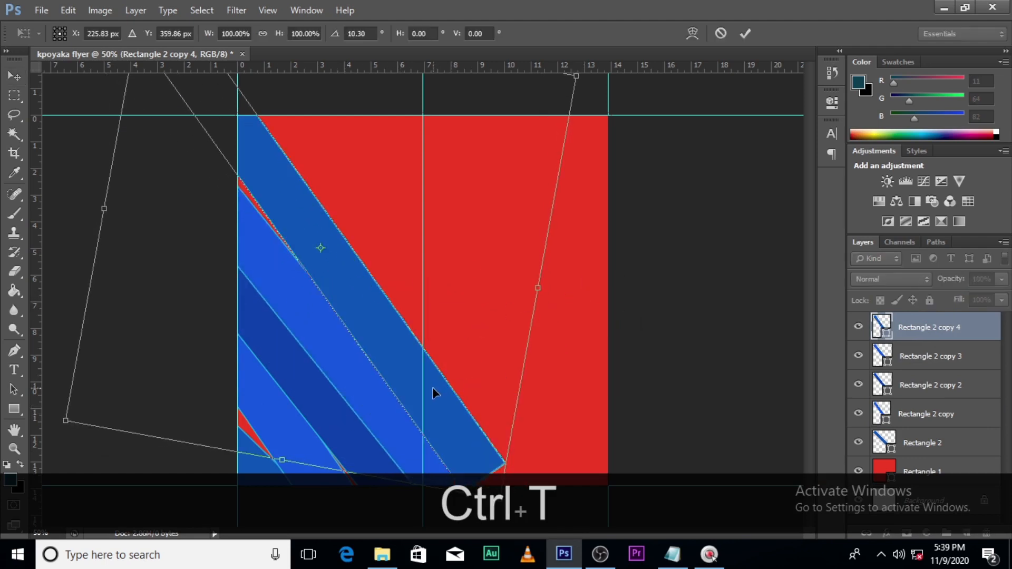
{"action": "left_click_drag", "start_coordinate": [433, 387], "coordinate": [490, 421]}
{"action": "left_click_drag", "start_coordinate": [612, 424], "coordinate": [624, 393]}
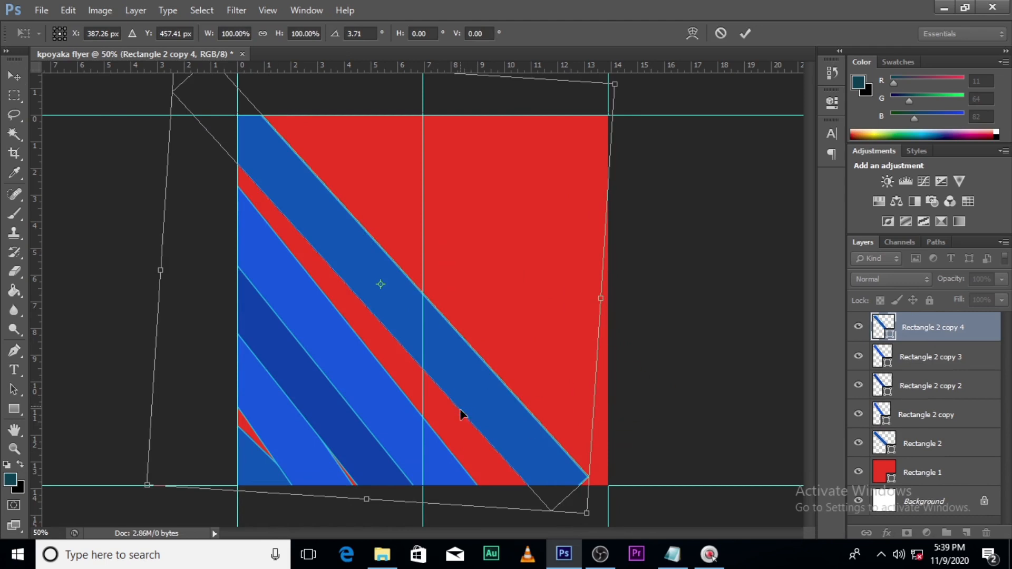
{"action": "left_click_drag", "start_coordinate": [461, 412], "coordinate": [464, 434]}
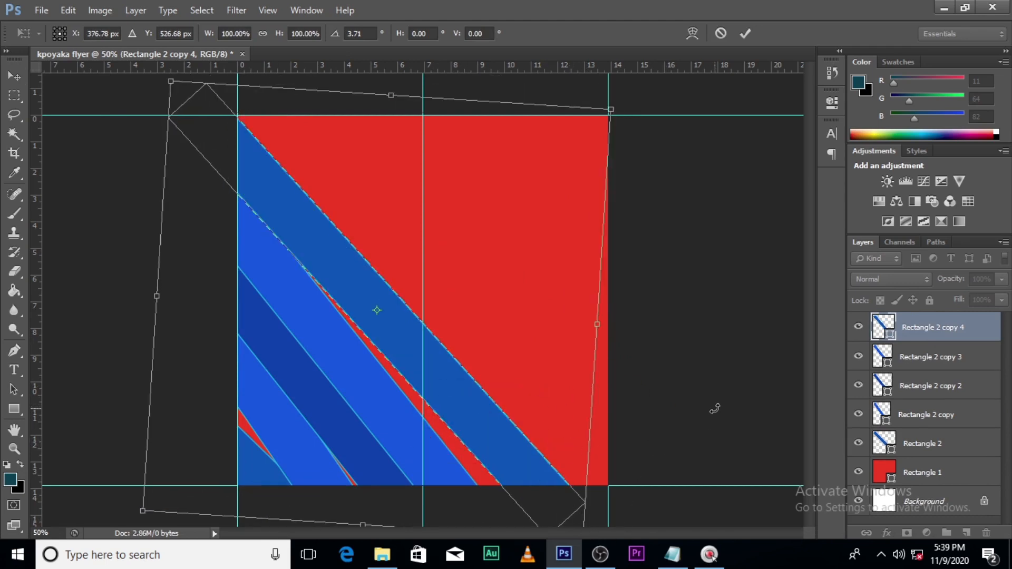
{"action": "left_click_drag", "start_coordinate": [715, 408], "coordinate": [646, 410]}
{"action": "mouse_move", "coordinate": [494, 305]}
{"action": "left_mouse_down"}
{"action": "mouse_move", "coordinate": [504, 305]}
{"action": "mouse_move", "coordinate": [503, 323]}
{"action": "left_mouse_up"}
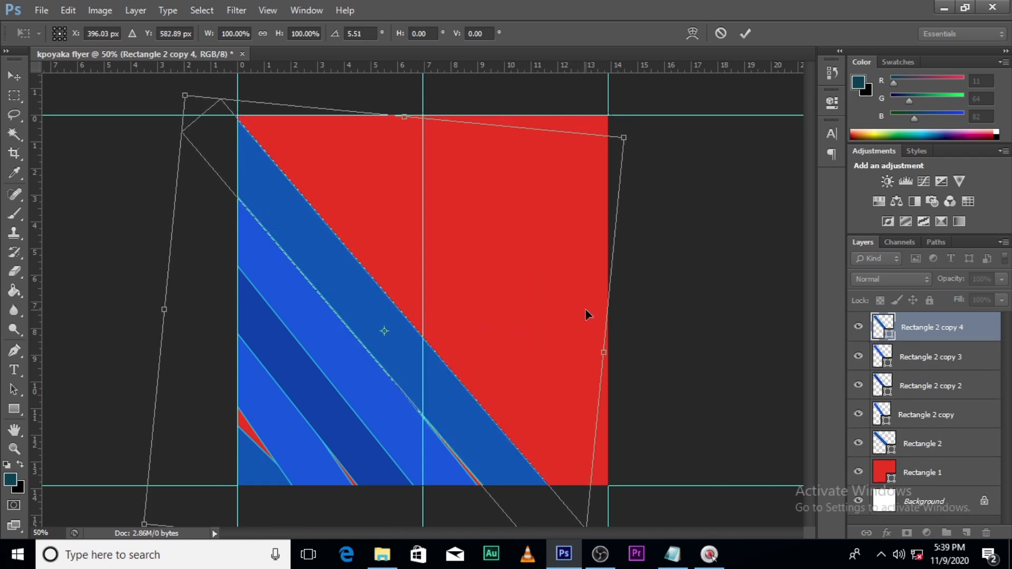
{"action": "key", "text": "Return"}
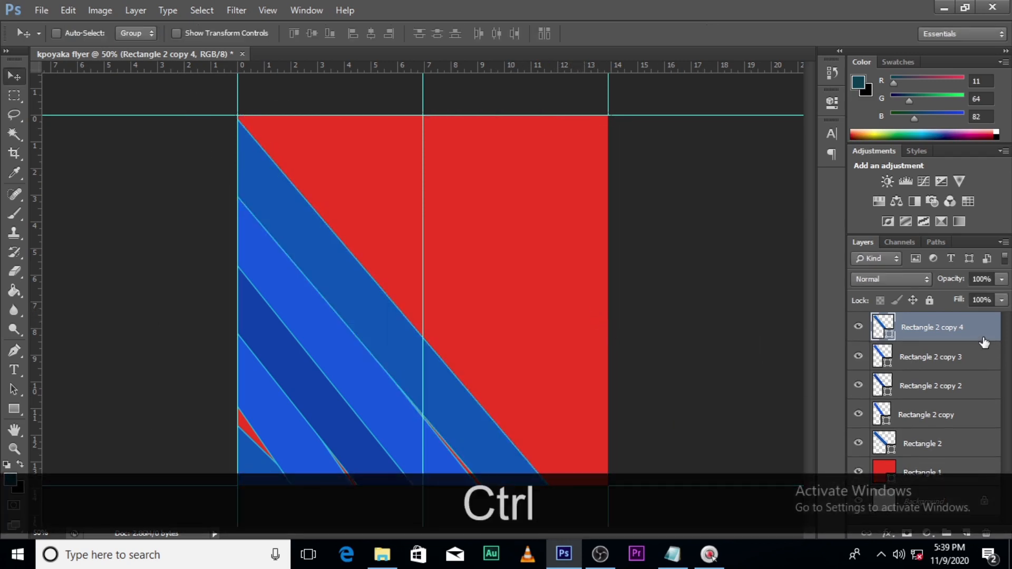
- Duplicate the topmost bar, move the copy up and to the right beside it, and fill it with 0e56e0 sampled from a brighter bar
{"action": "key", "text": "ctrl+j"}
{"action": "left_click_drag", "start_coordinate": [346, 299], "coordinate": [383, 266]}
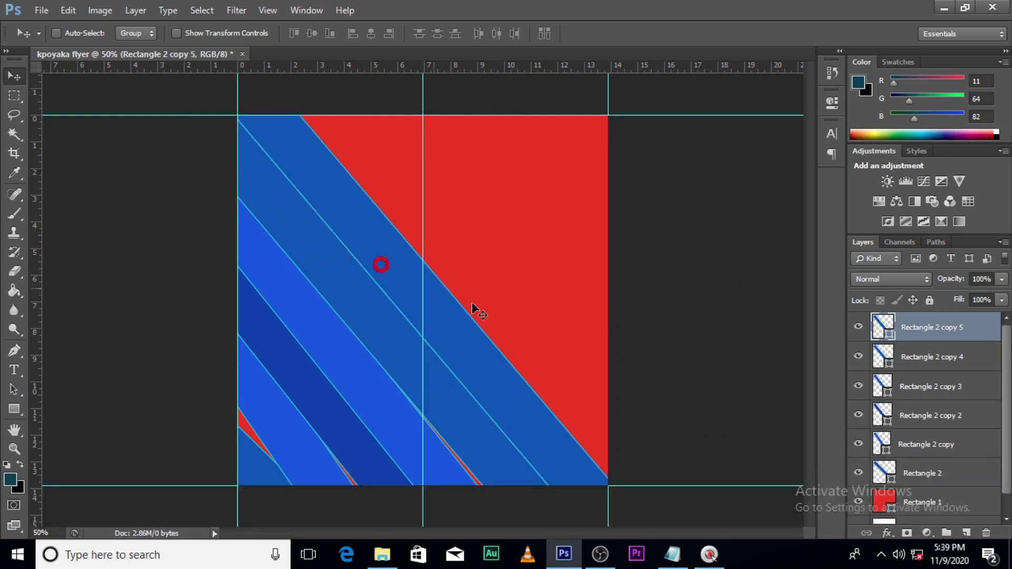
{"action": "double_click", "coordinate": [883, 328]}
{"action": "left_click", "coordinate": [332, 364]}
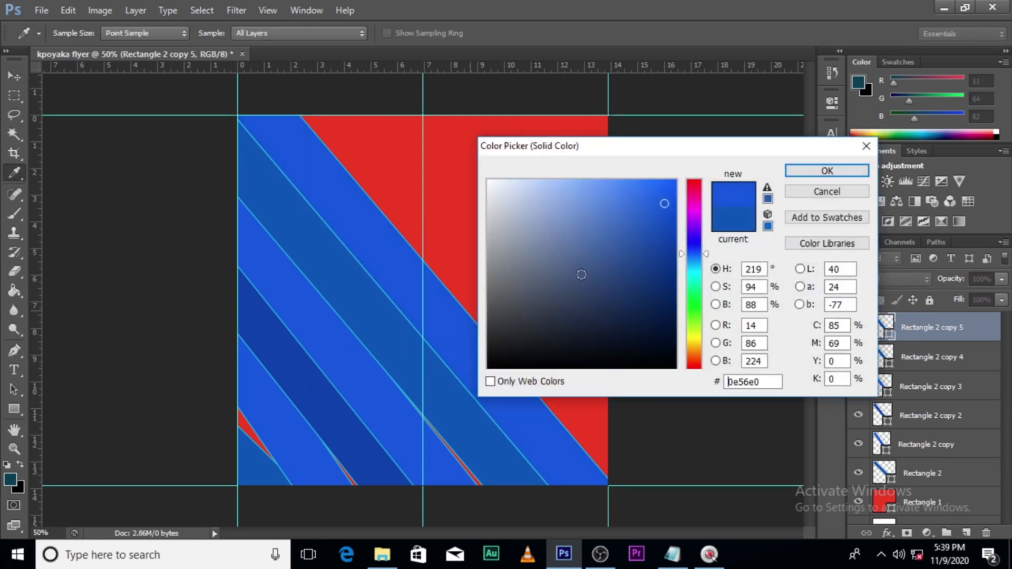
{"action": "left_click", "coordinate": [819, 171]}
- Duplicate the new 0e56e0 bar, move the copy to its upper-right side and rotate it to about 4.5°
{"action": "key", "text": "ctrl+j"}
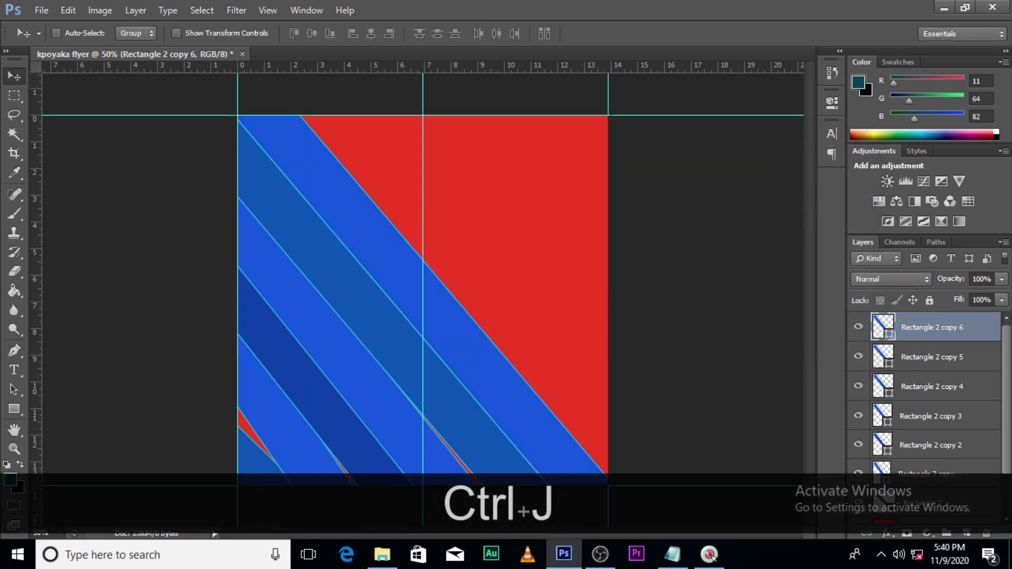
{"action": "left_click_drag", "start_coordinate": [502, 356], "coordinate": [558, 305]}
{"action": "key", "text": "ctrl+shift+t"}
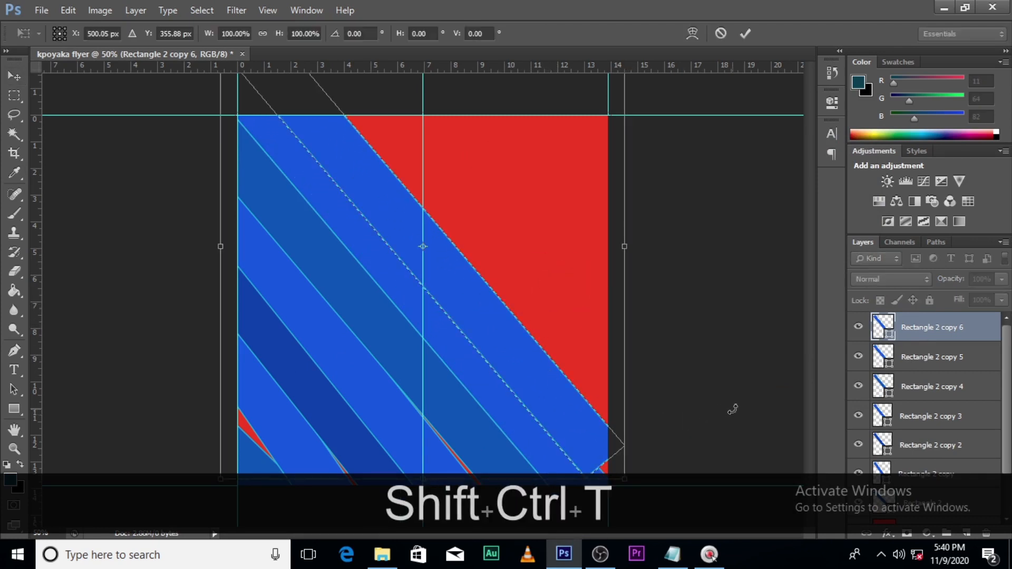
{"action": "left_click_drag", "start_coordinate": [578, 441], "coordinate": [609, 457]}
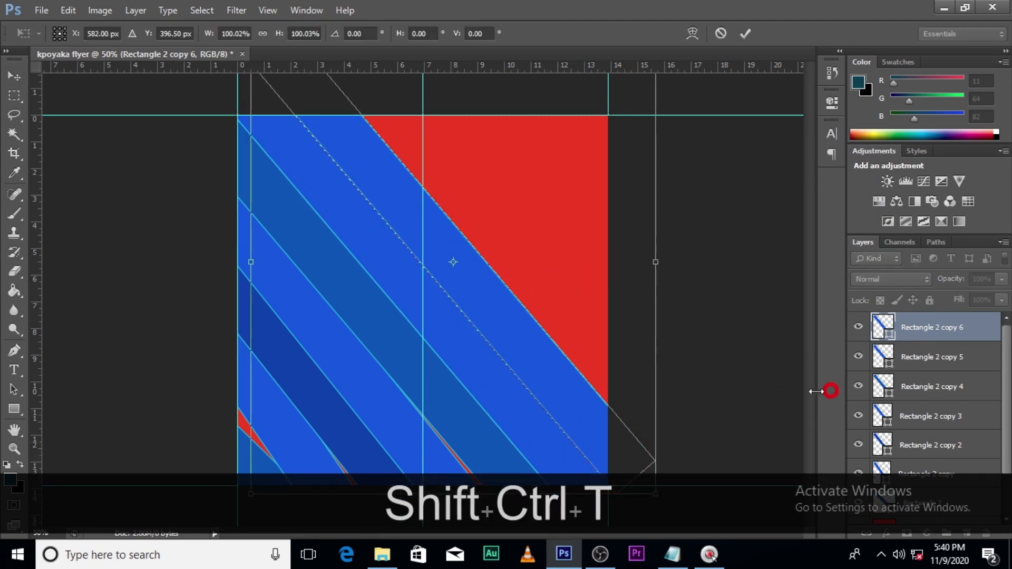
{"action": "left_click_drag", "start_coordinate": [817, 391], "coordinate": [723, 368]}
{"action": "left_click_drag", "start_coordinate": [545, 374], "coordinate": [551, 375]}
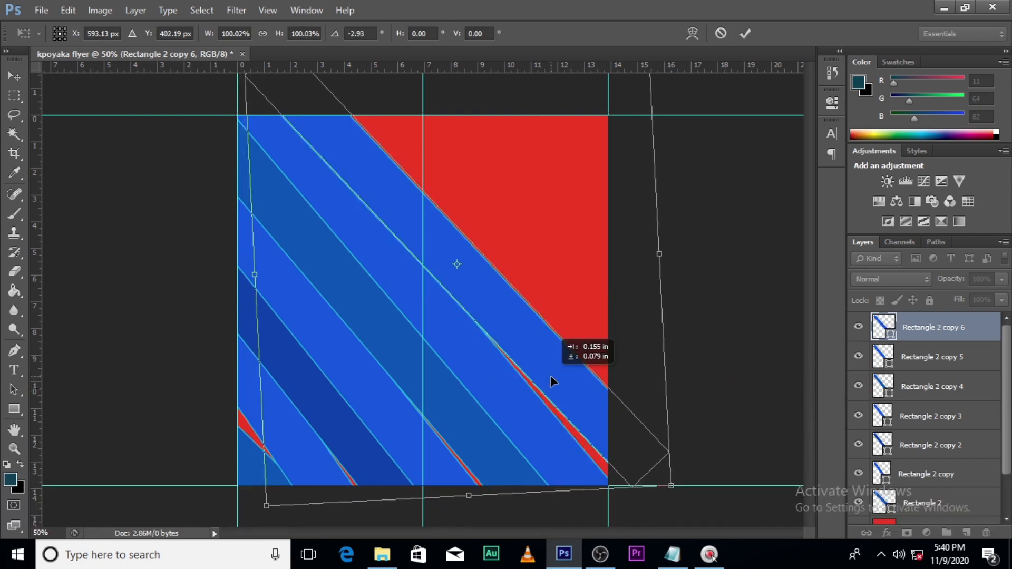
{"action": "left_click_drag", "start_coordinate": [739, 371], "coordinate": [738, 412]}
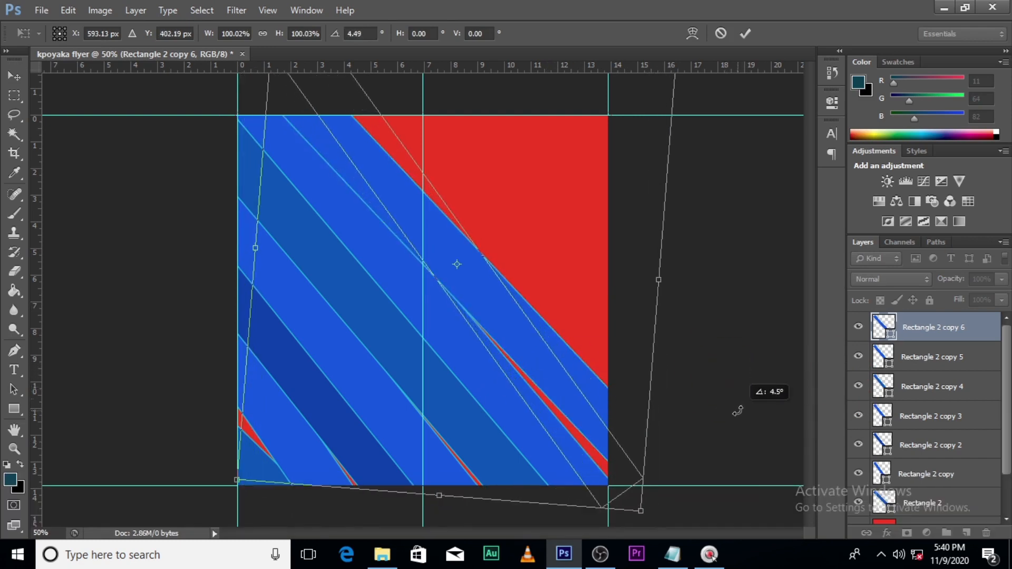
{"action": "key", "text": "Return"}
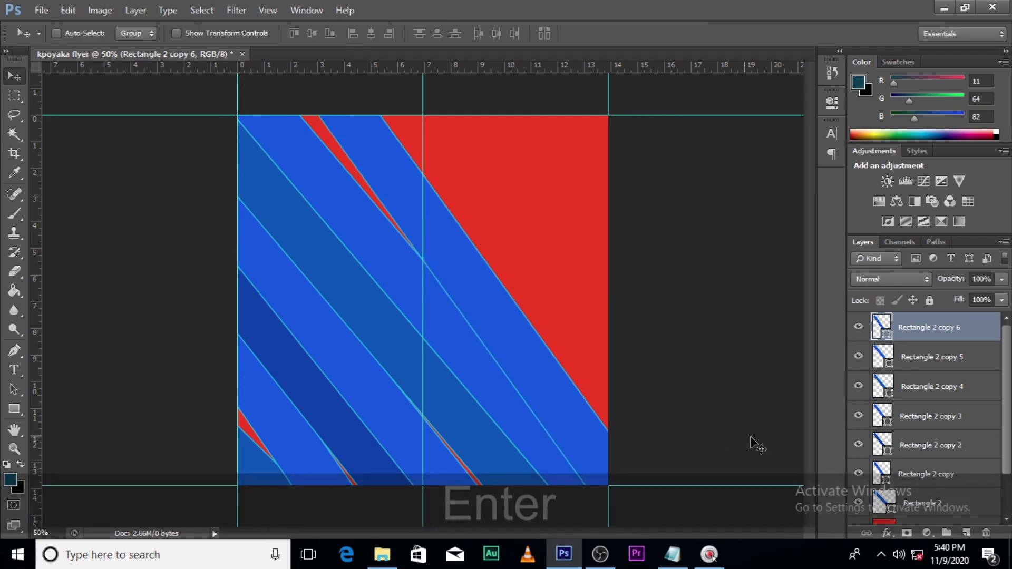
- Fill the topmost copy with the medium blue sampled from the Rectangle 2 copy 4 bar
{"action": "double_click", "coordinate": [889, 333]}
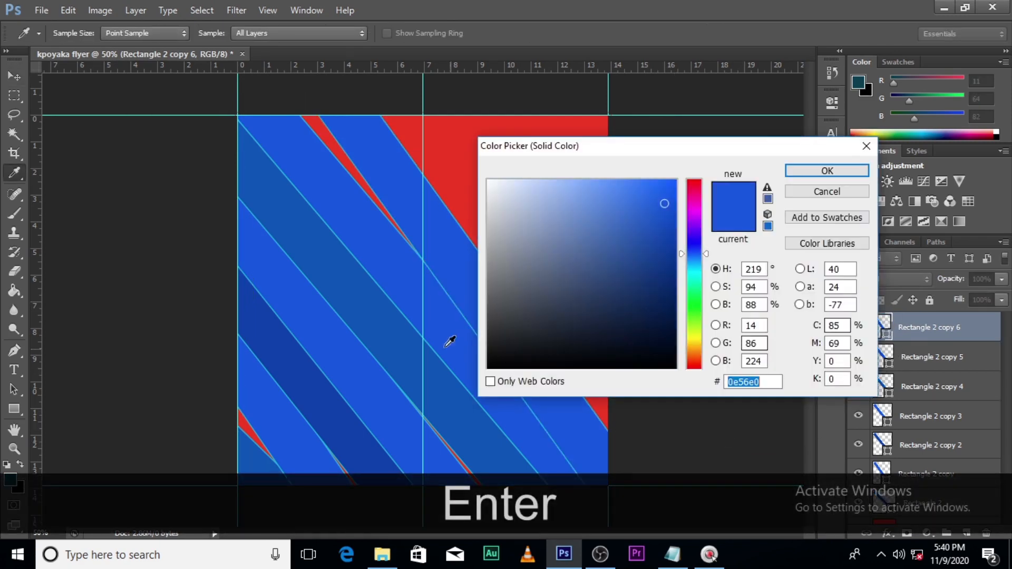
{"action": "left_click", "coordinate": [380, 316]}
{"action": "left_click", "coordinate": [827, 170]}
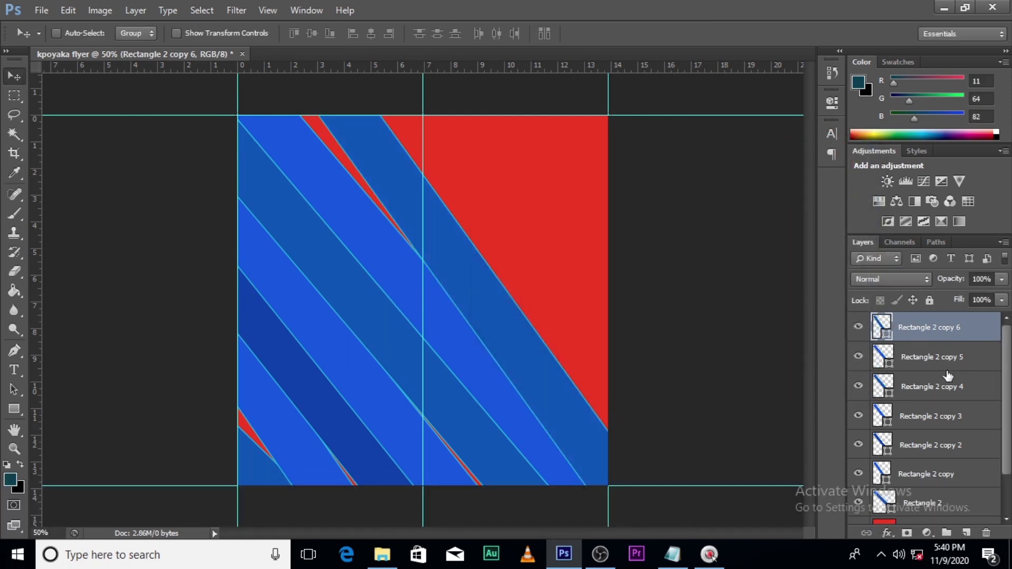
- Duplicate the medium blue top bar, move the copy up and to the right, and rotate it slightly counterclockwise to meet the bar's edge
{"action": "key", "text": "ctrl+j"}
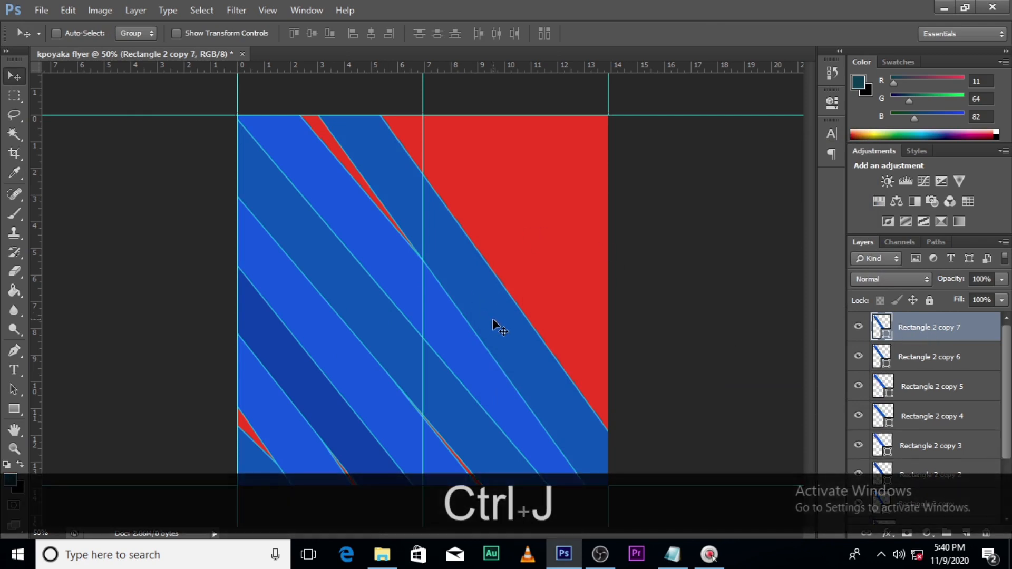
{"action": "left_click_drag", "start_coordinate": [492, 318], "coordinate": [540, 285]}
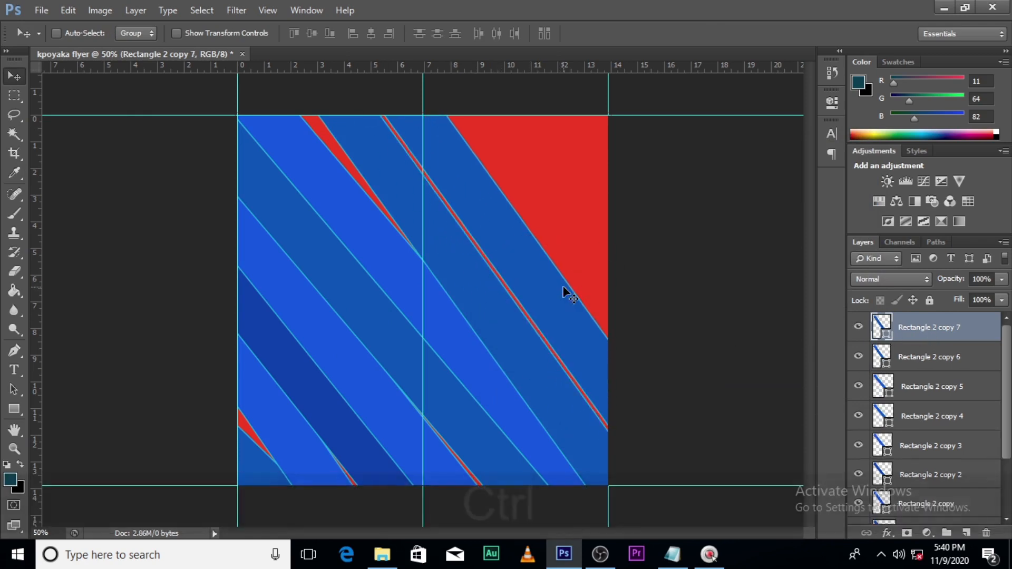
{"action": "key", "text": "ctrl+t"}
{"action": "left_click_drag", "start_coordinate": [713, 245], "coordinate": [723, 217]}
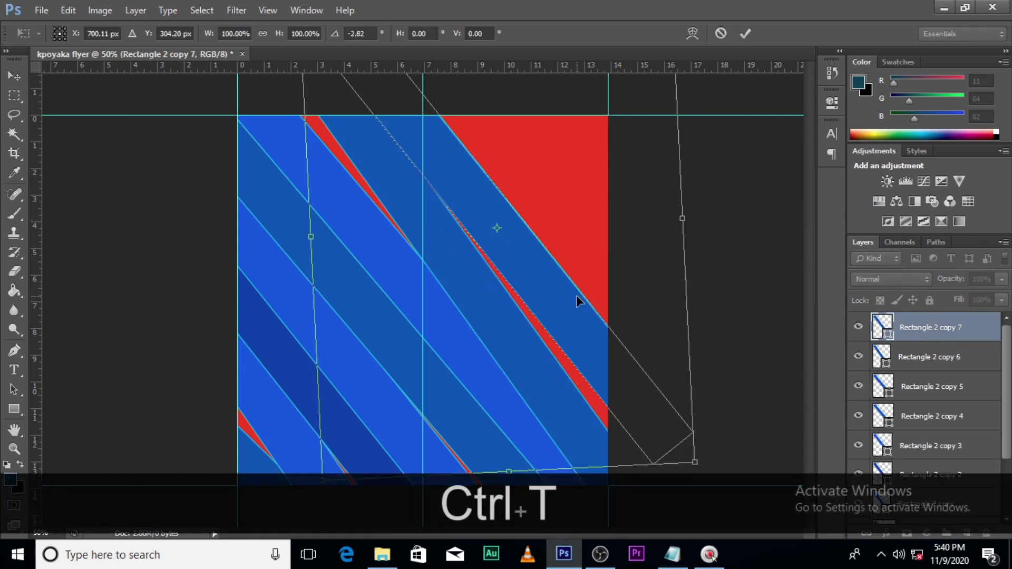
{"action": "left_click_drag", "start_coordinate": [576, 299], "coordinate": [578, 318]}
{"action": "left_click_drag", "start_coordinate": [714, 262], "coordinate": [726, 275]}
{"action": "key", "text": "Return"}
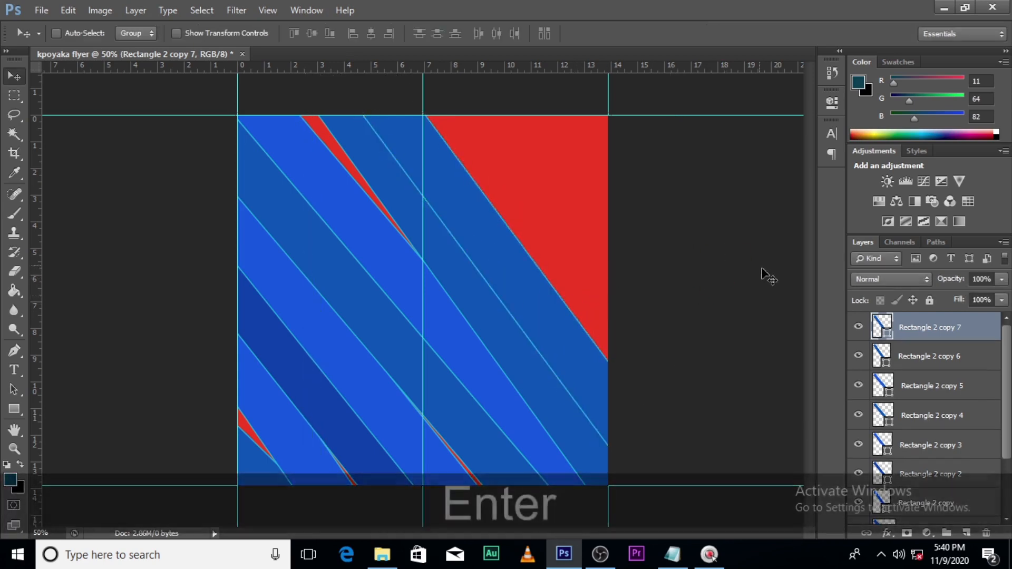
- Fill the topmost bar with dark blue 0741ad sampled from the existing dark bar
{"action": "double_click", "coordinate": [882, 327]}
{"action": "left_click", "coordinate": [303, 384]}
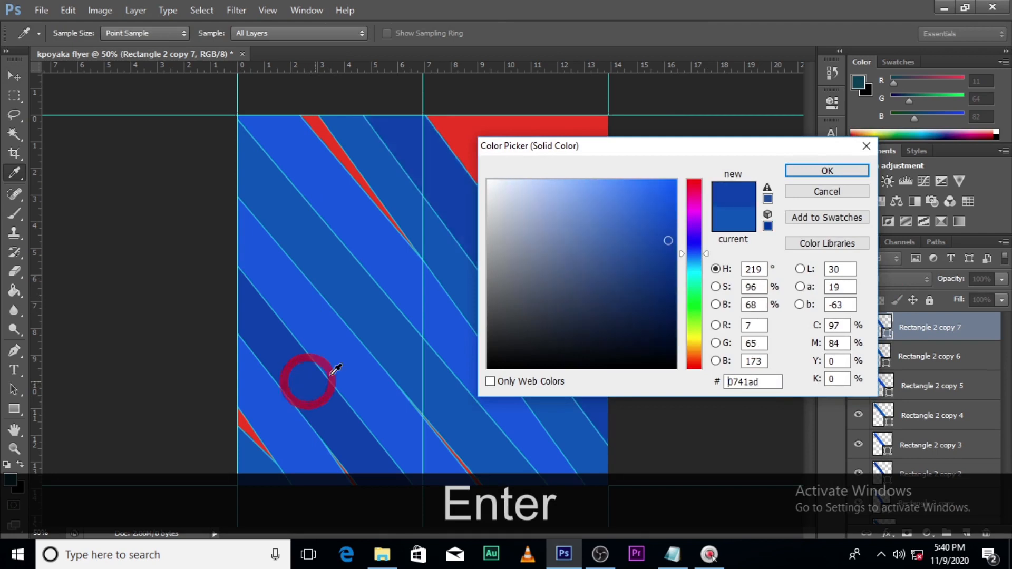
{"action": "left_click", "coordinate": [807, 170]}
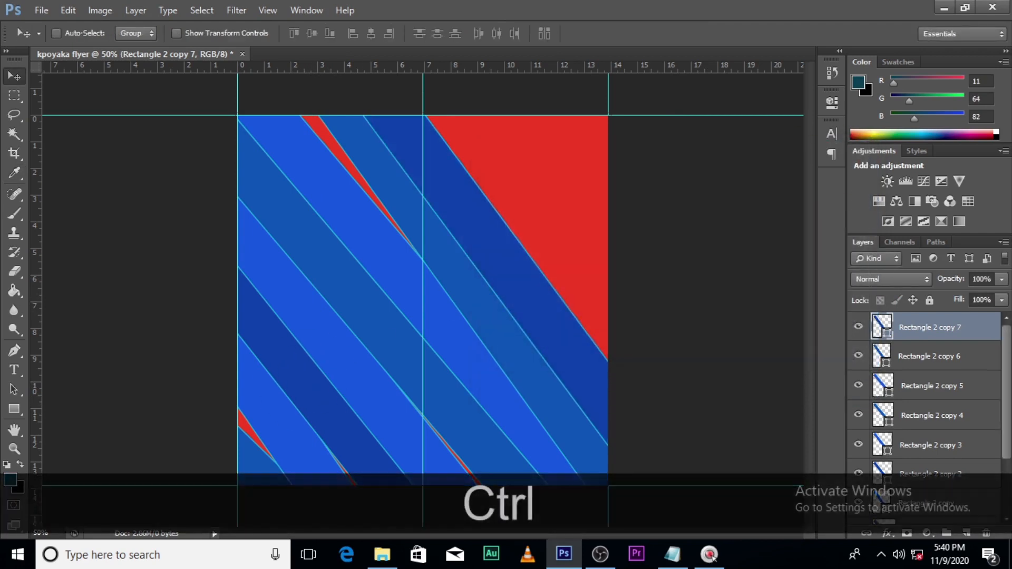
- Duplicate the dark blue top bar, move the copy beyond its upper-right edge with a thin gap, and fill it with 0e56e0
{"action": "key", "text": "ctrl+j"}
{"action": "left_click_drag", "start_coordinate": [545, 300], "coordinate": [612, 246]}
{"action": "double_click", "coordinate": [885, 330]}
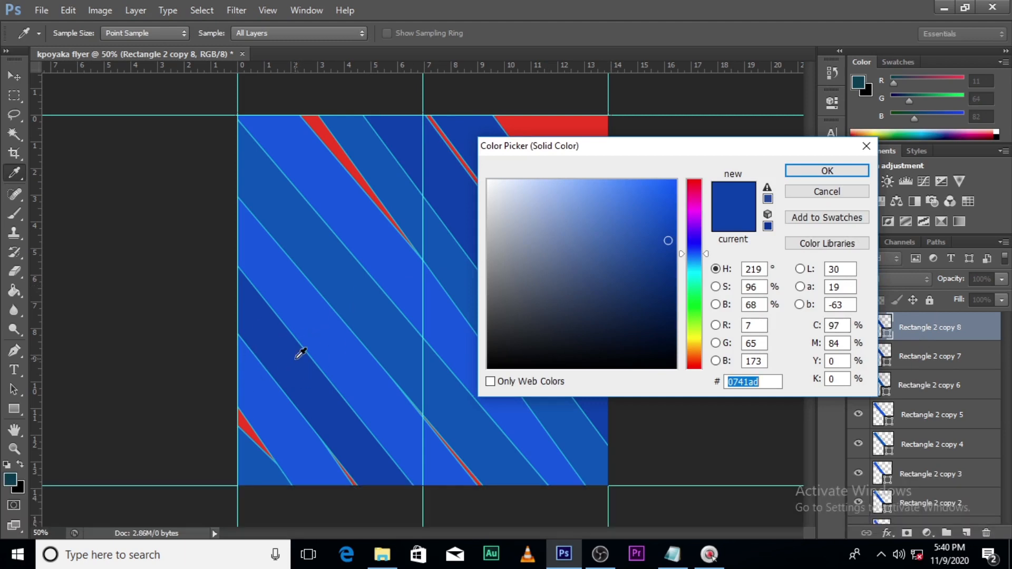
{"action": "left_click", "coordinate": [280, 402]}
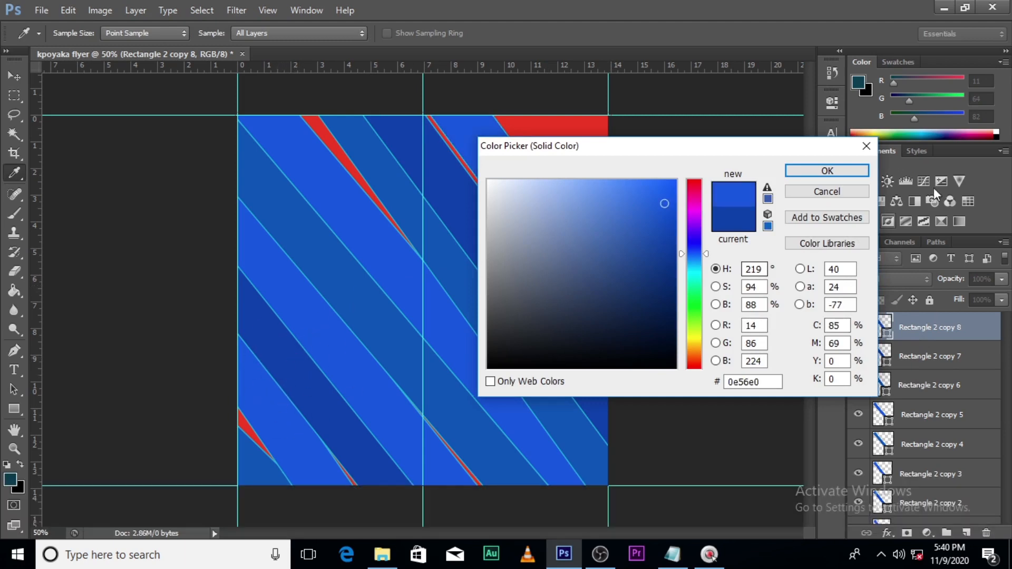
{"action": "left_click", "coordinate": [829, 172]}
- Duplicate the topmost 0e56e0 bar, rotate the copy to about -4.8° and place it across the canvas's upper-right corner
{"action": "key", "text": "ctrl+j"}
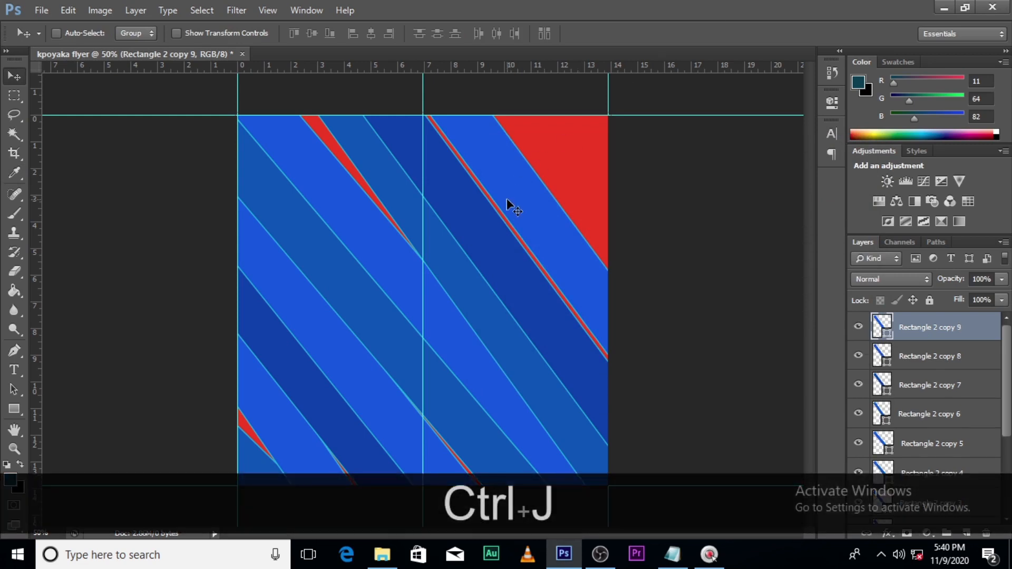
{"action": "key", "text": "ctrl+t"}
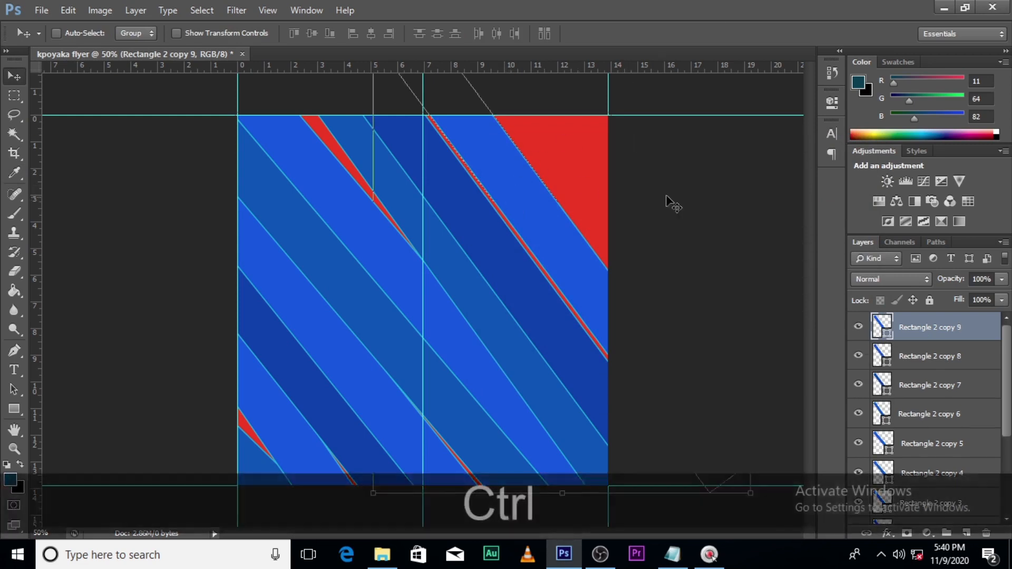
{"action": "key", "text": "ctrl+t"}
{"action": "left_click_drag", "start_coordinate": [773, 327], "coordinate": [730, 283]}
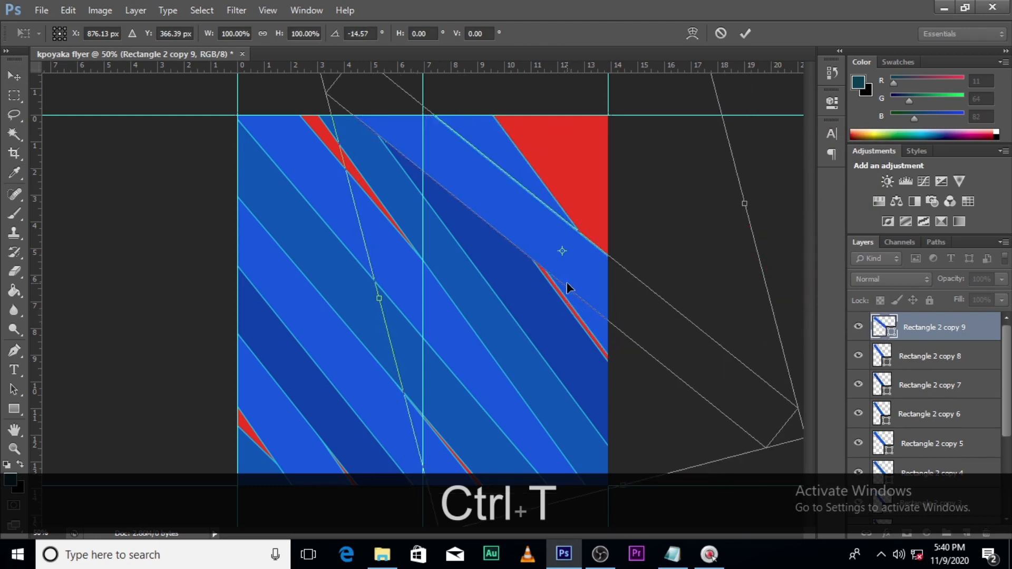
{"action": "left_click_drag", "start_coordinate": [567, 286], "coordinate": [593, 233]}
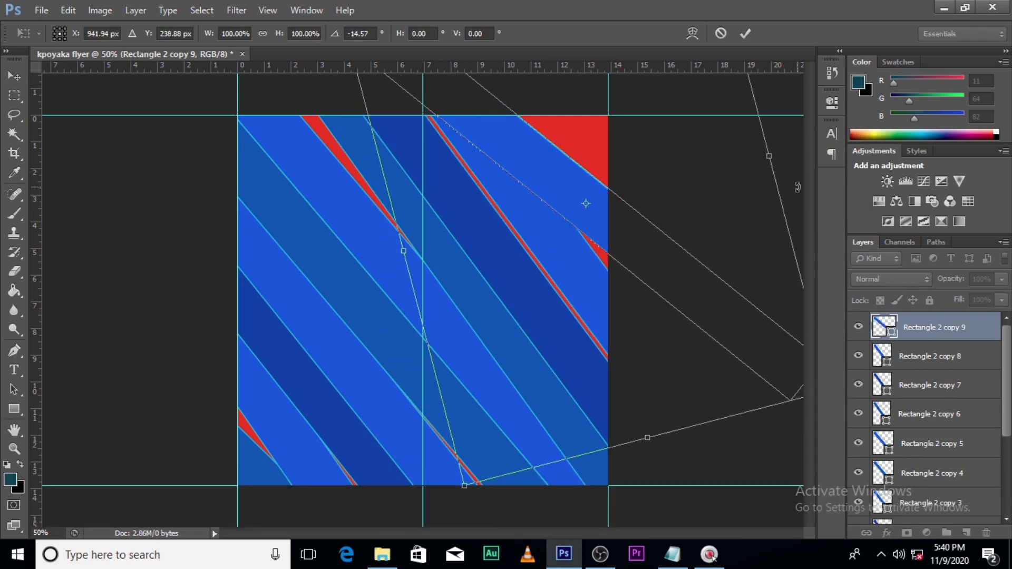
{"action": "left_click_drag", "start_coordinate": [798, 187], "coordinate": [806, 181]}
{"action": "left_click_drag", "start_coordinate": [604, 242], "coordinate": [615, 228]}
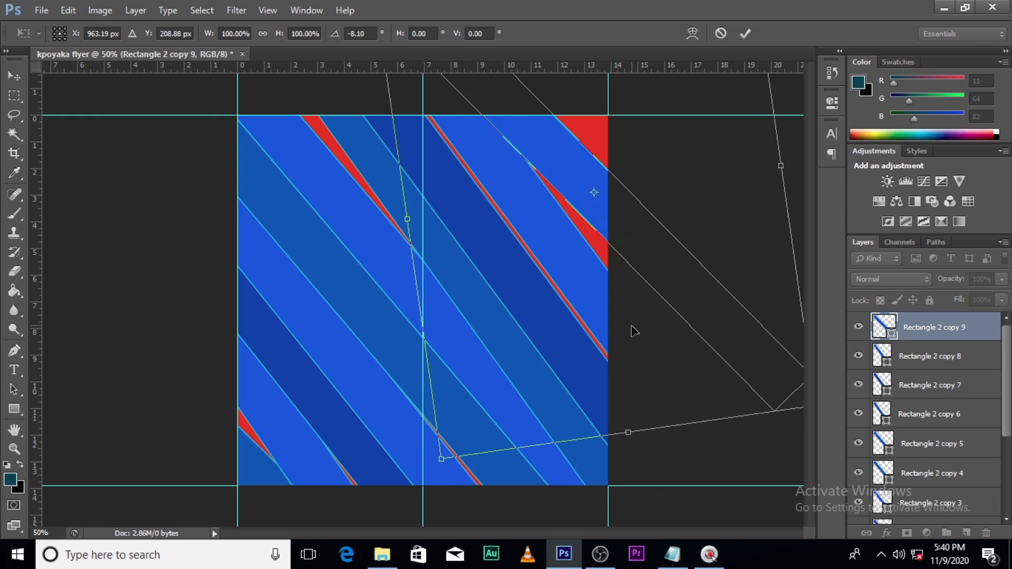
{"action": "left_click_drag", "start_coordinate": [801, 141], "coordinate": [796, 154]}
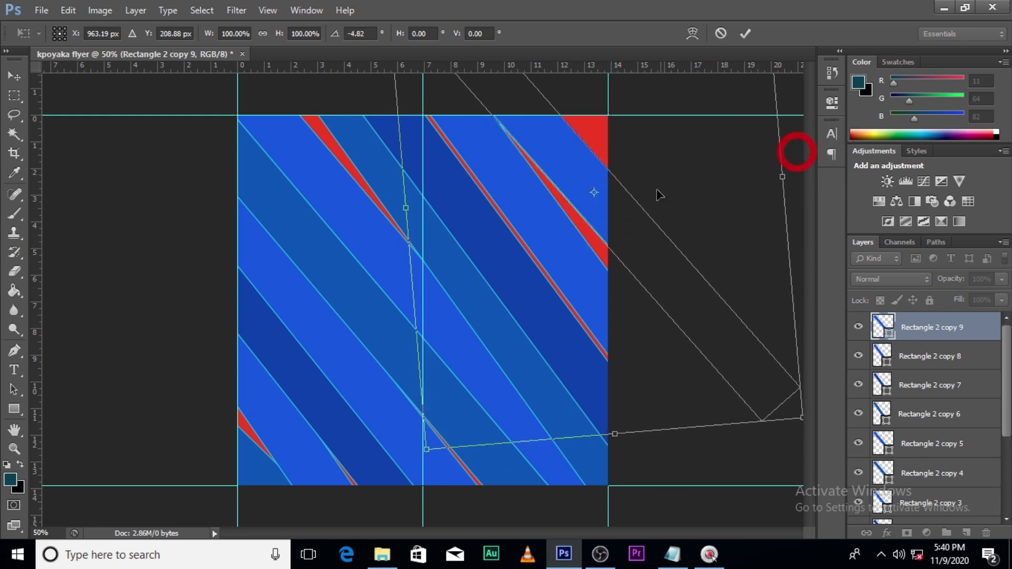
{"action": "left_click_drag", "start_coordinate": [628, 195], "coordinate": [627, 201]}
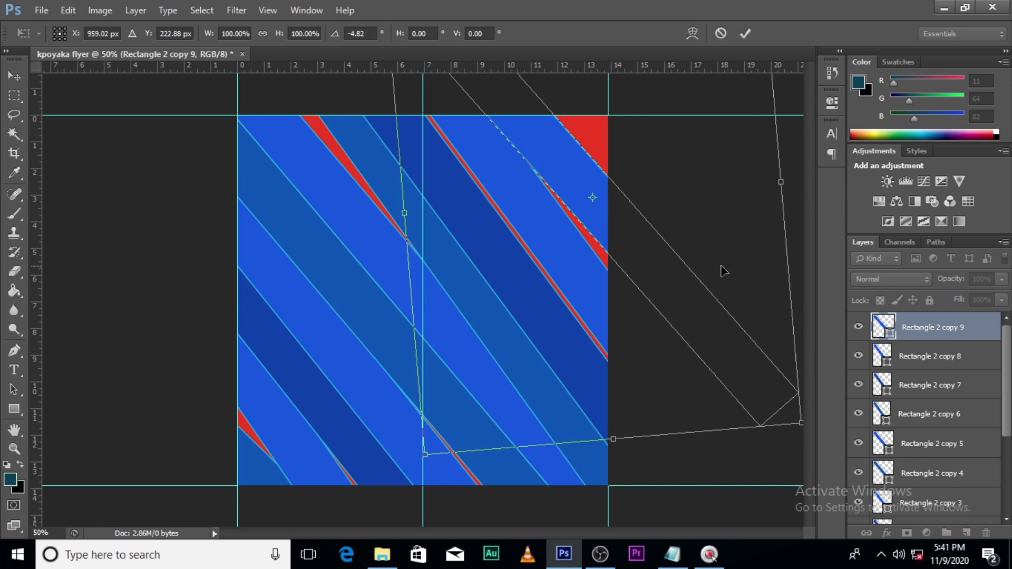
{"action": "key", "text": "Return"}
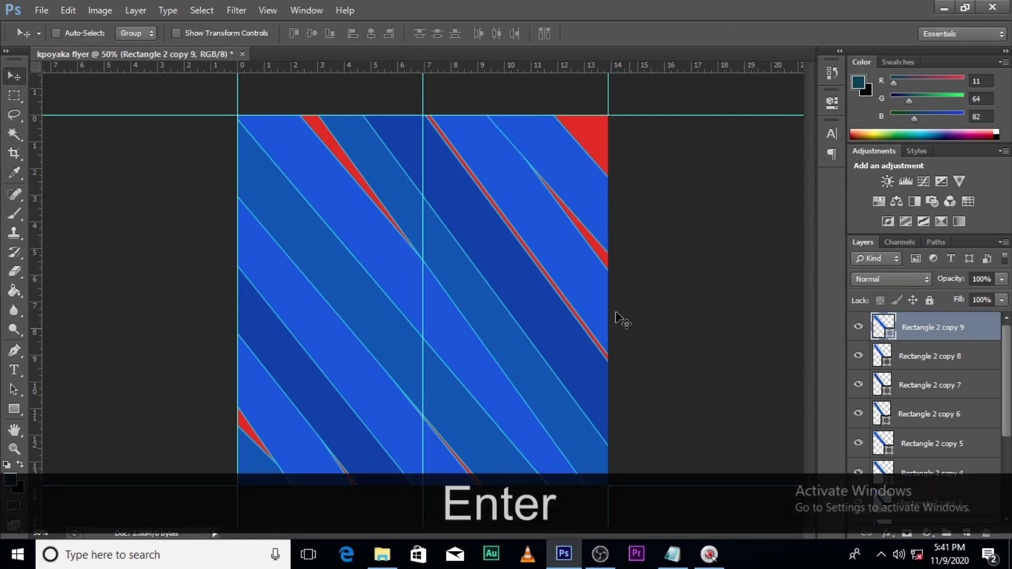
- Duplicate the topmost bar, move the copy over the canvas's upper-right corner and fill it with dark blue 0741ad sampled from the existing dark bar
{"action": "key", "text": "ctrl+j"}
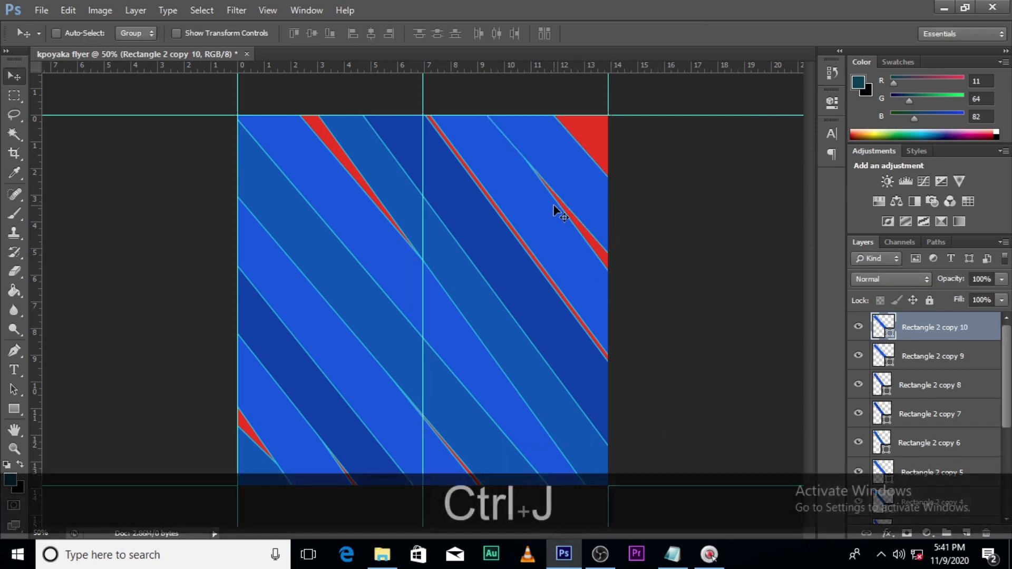
{"action": "left_click_drag", "start_coordinate": [601, 163], "coordinate": [610, 135]}
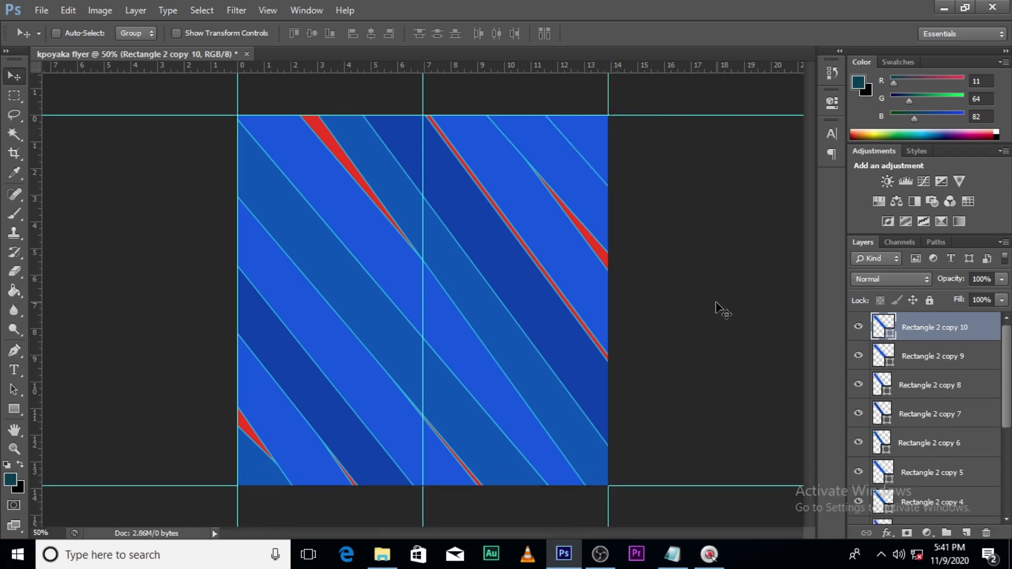
{"action": "double_click", "coordinate": [890, 334]}
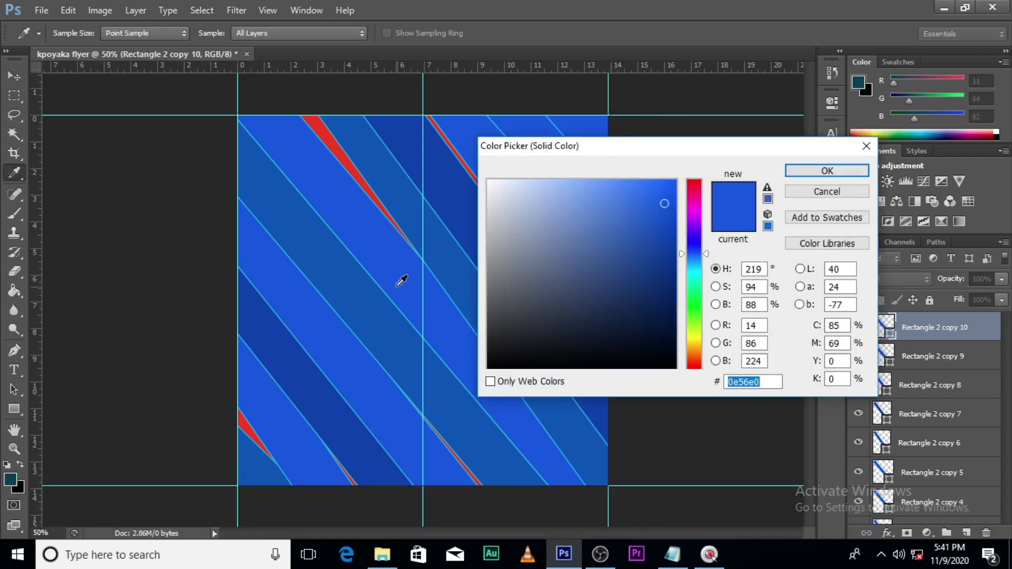
{"action": "left_click", "coordinate": [434, 151]}
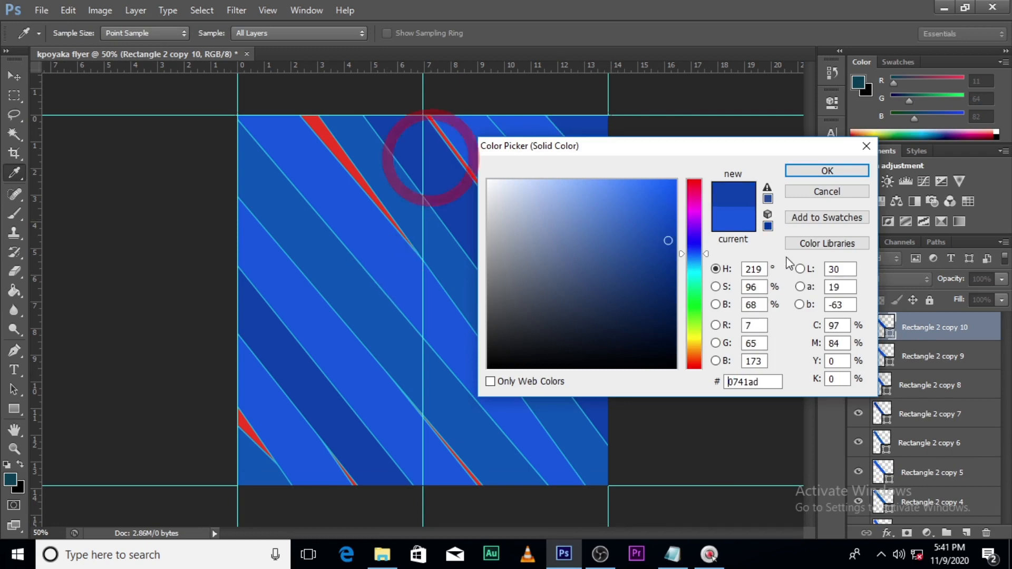
{"action": "left_click", "coordinate": [823, 168]}
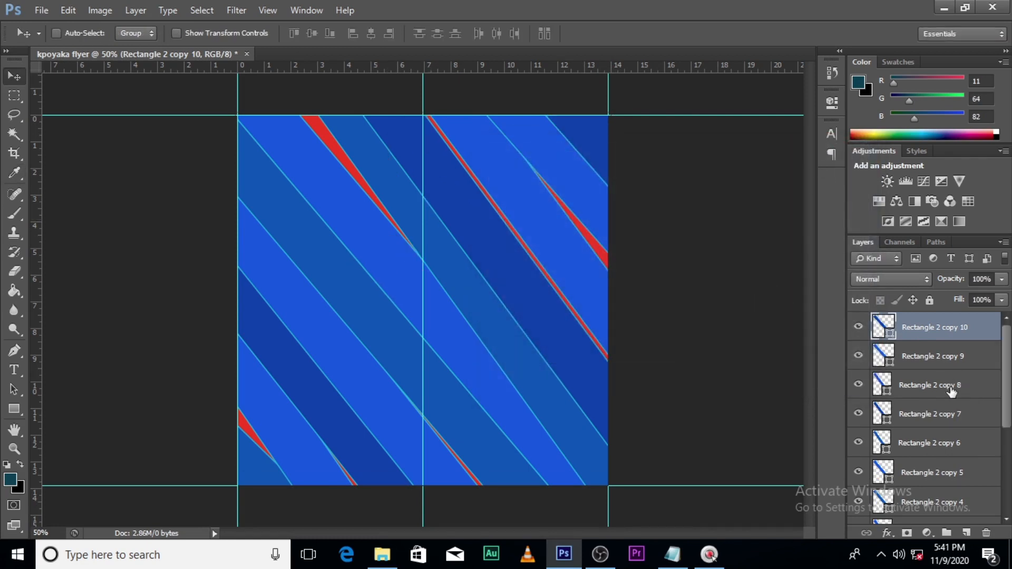
- Nudge the Rectangle 2 copy 8 bar left until it closes the thin red gap beside the dark blue bar
{"action": "left_click", "coordinate": [907, 384]}
{"action": "left_click", "coordinate": [858, 385]}
{"action": "left_click", "coordinate": [859, 384]}
{"action": "left_click", "coordinate": [931, 387]}
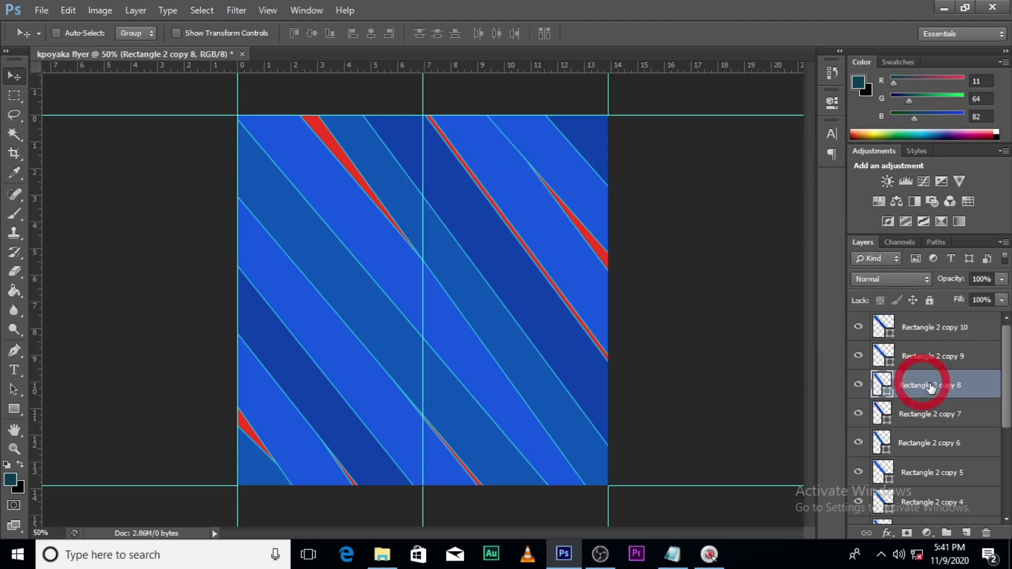
{"action": "key", "text": "Left"}
{"action": "key", "text": "Left"}
{"action": "key", "text": "Left"}
{"action": "key", "text": "Left"}
{"action": "key", "text": "Left"}
{"action": "key", "text": "Left"}
{"action": "key", "text": "Left"}
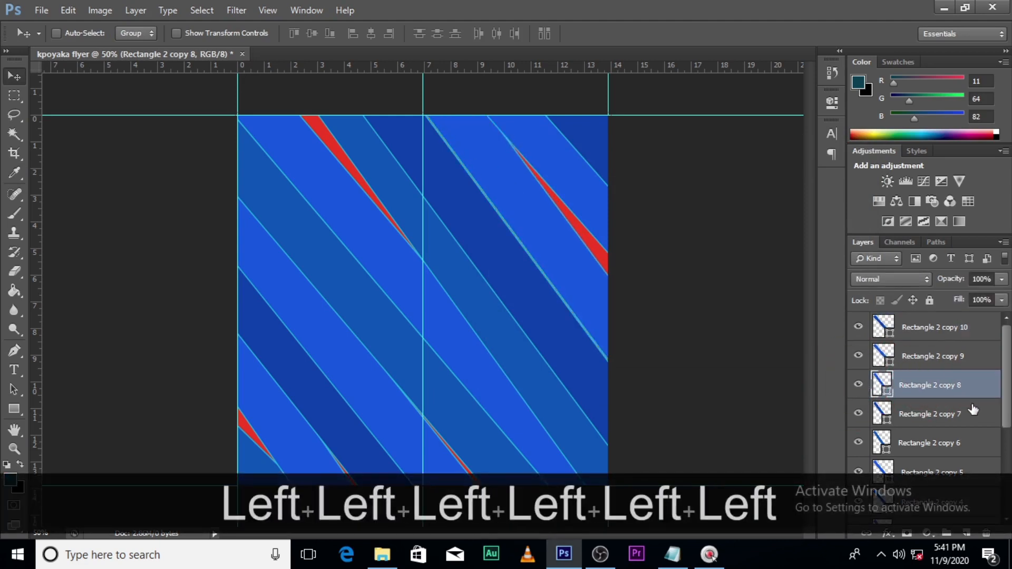
{"action": "key", "text": "Left"}
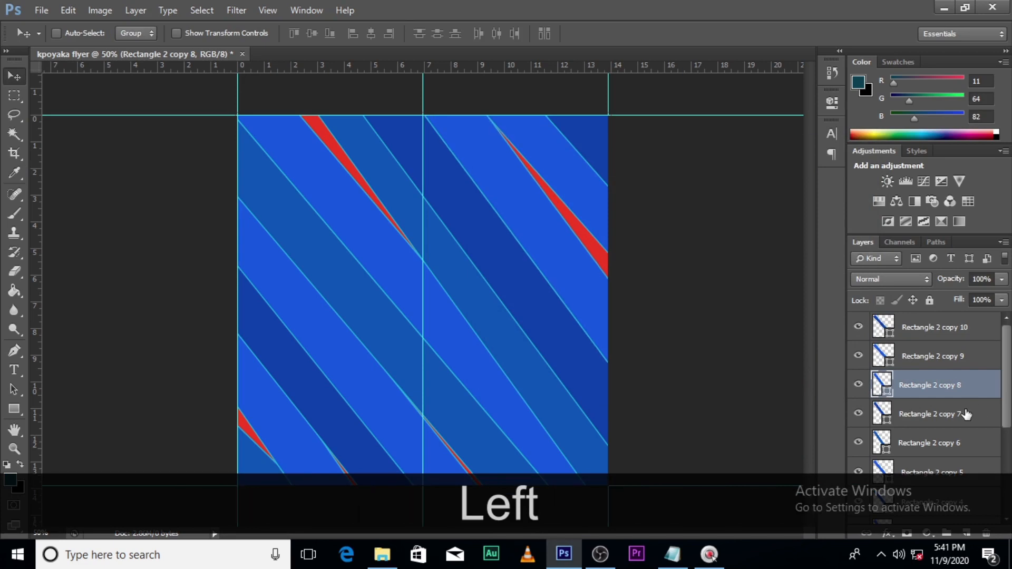
- Nudge the Rectangle 2 copy 2 bar left to close the thin red gap near the canvas's lower-left edge
{"action": "left_click_drag", "start_coordinate": [1005, 371], "coordinate": [1002, 454]}
{"action": "left_click", "coordinate": [914, 396]}
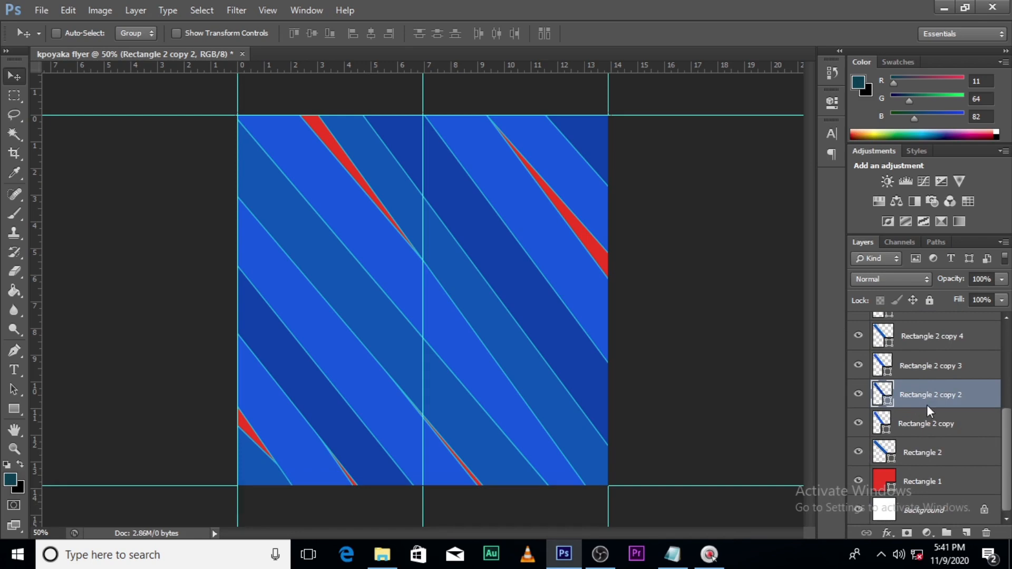
{"action": "key", "text": "Left"}
{"action": "key", "text": "Left"}
{"action": "key", "text": "Left"}
{"action": "key", "text": "Left"}
{"action": "key", "text": "Left"}
{"action": "key", "text": "Left"}
{"action": "key", "text": "Left"}
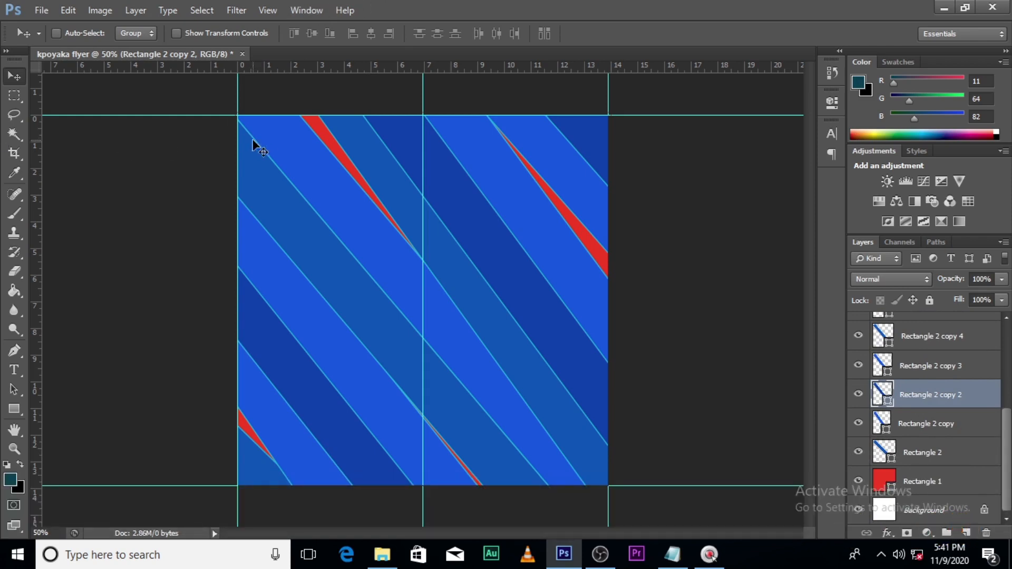
{"action": "left_click", "coordinate": [394, 558]}
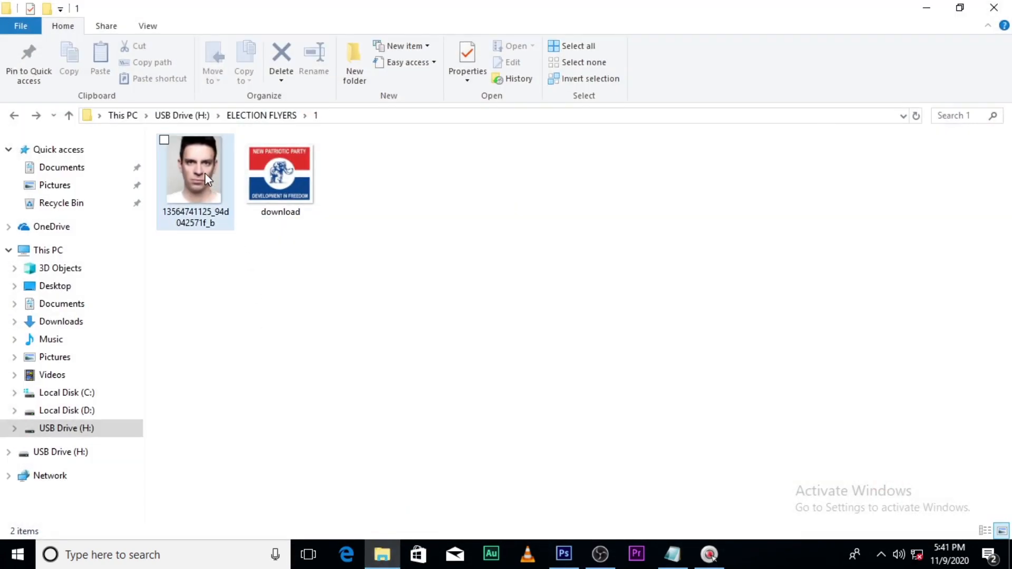
{"action": "left_click_drag", "start_coordinate": [196, 174], "coordinate": [440, 320]}
{"action": "key", "text": "Return"}
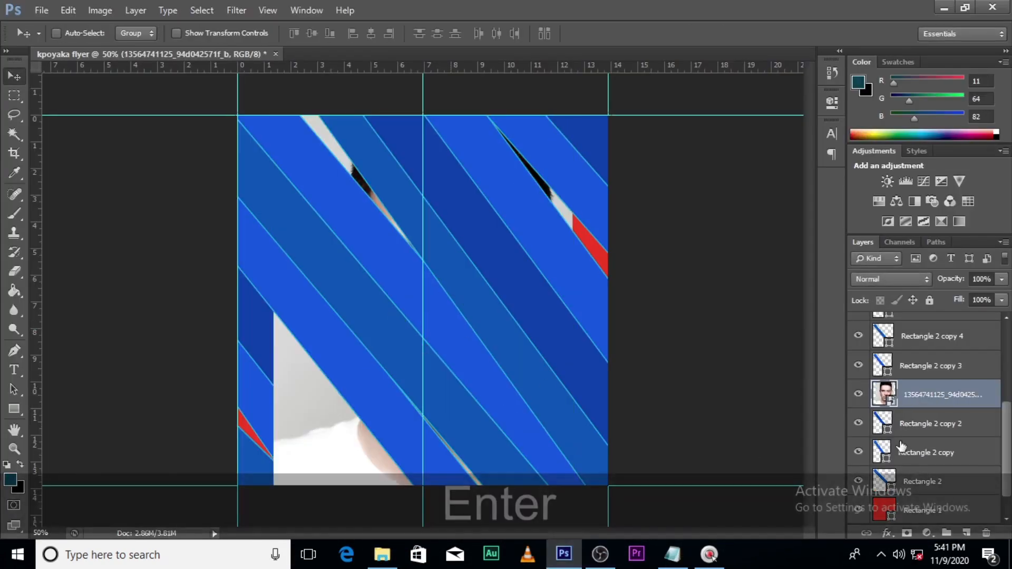
{"action": "left_click_drag", "start_coordinate": [902, 395], "coordinate": [902, 340]}
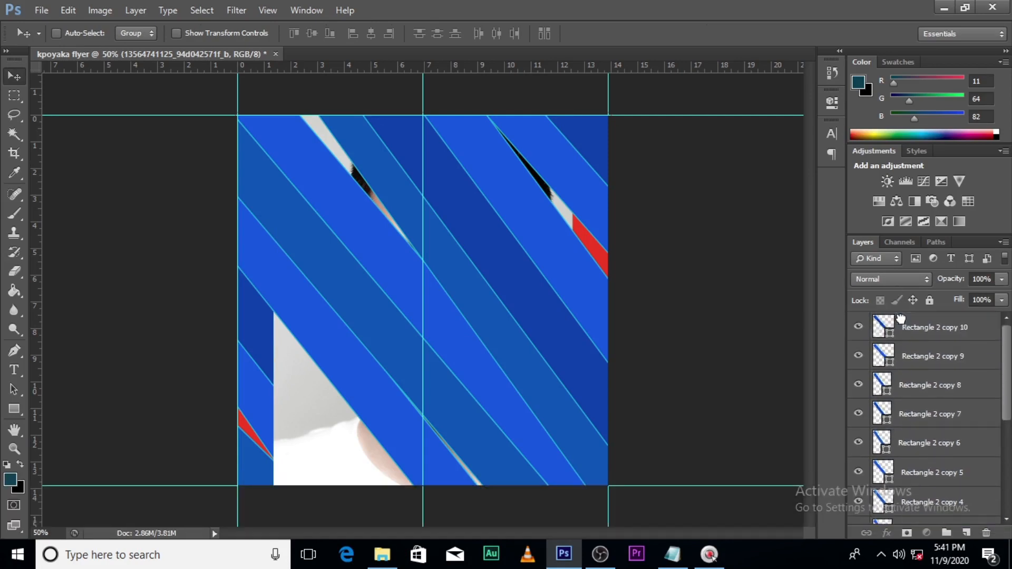
- Group all the bar layers from Rectangle 2 to Rectangle 2 copy 10 and name the group BG BARS
{"action": "left_click", "coordinate": [915, 359]}
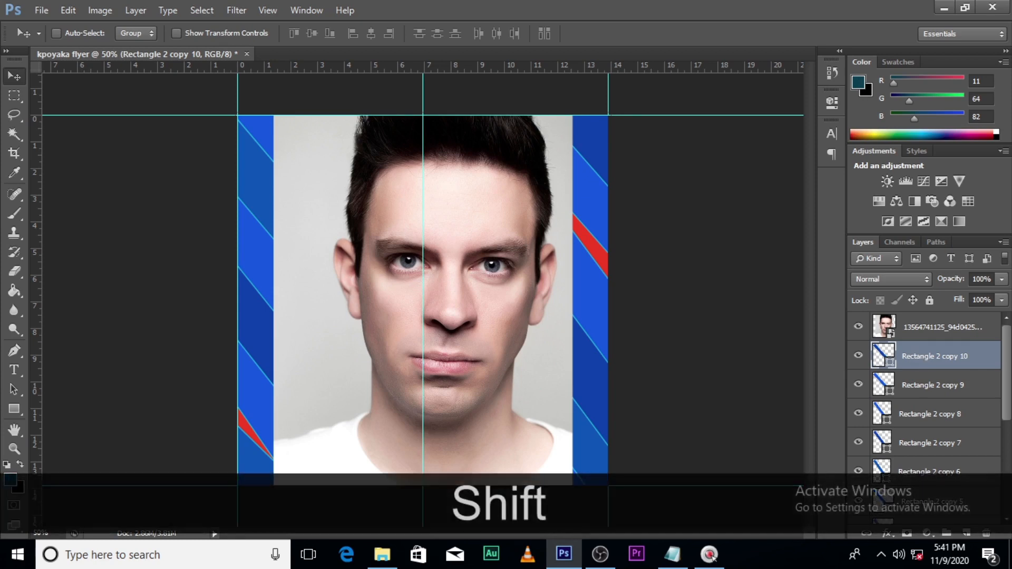
{"action": "left_click_drag", "start_coordinate": [1008, 405], "coordinate": [1011, 486]}
{"action": "left_click", "coordinate": [967, 456], "text": "shift"}
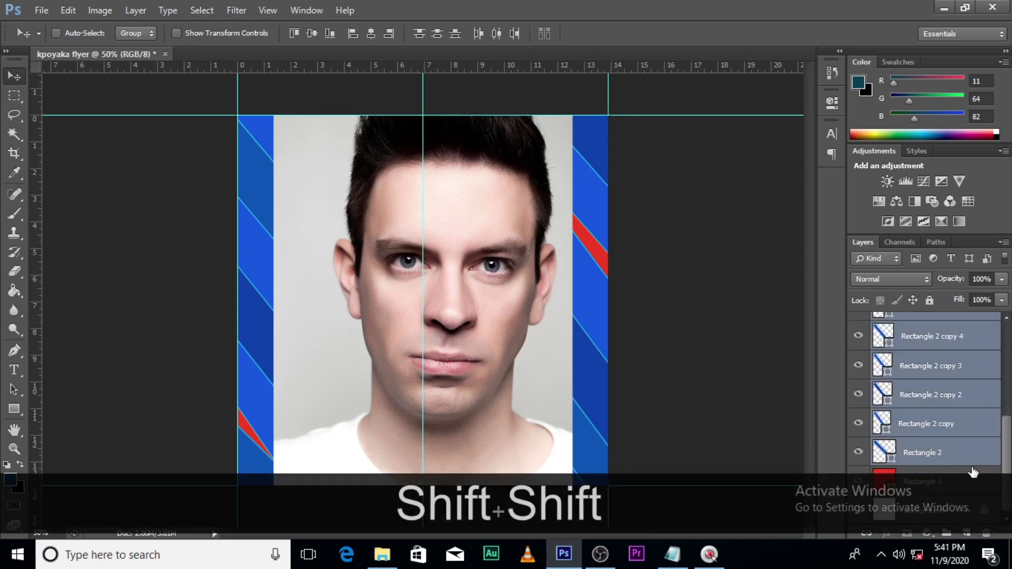
{"action": "key", "text": "ctrl+g"}
{"action": "double_click", "coordinate": [919, 349]}
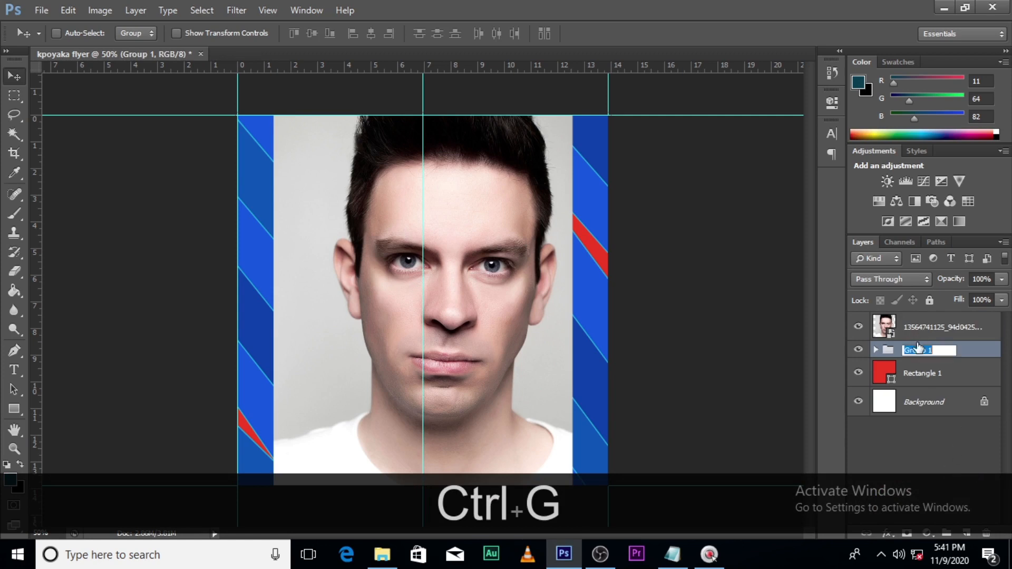
{"action": "key", "text": "Caps_Lock"}
{"action": "type", "text": "B"}
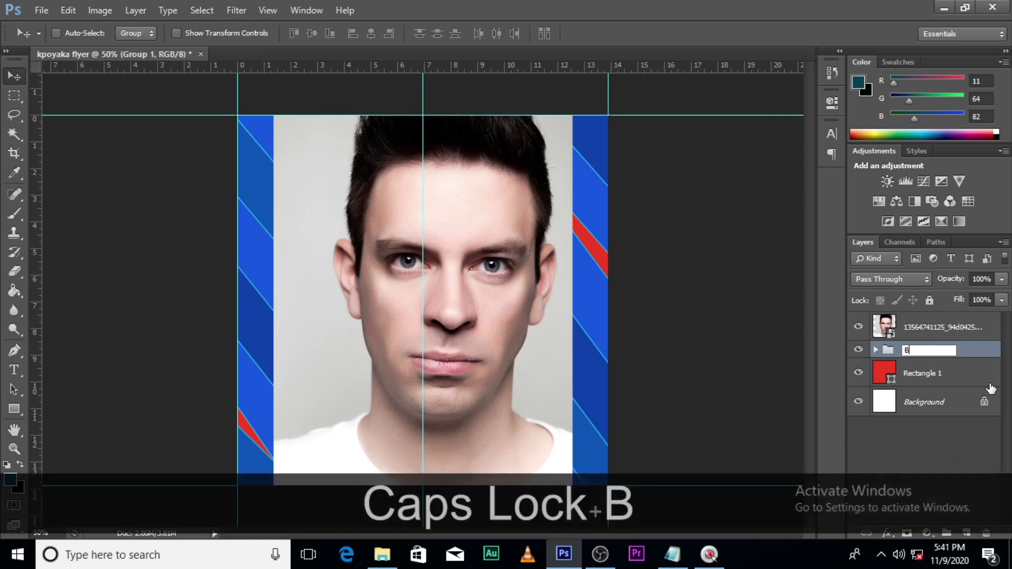
{"action": "type", "text": "G BARS"}
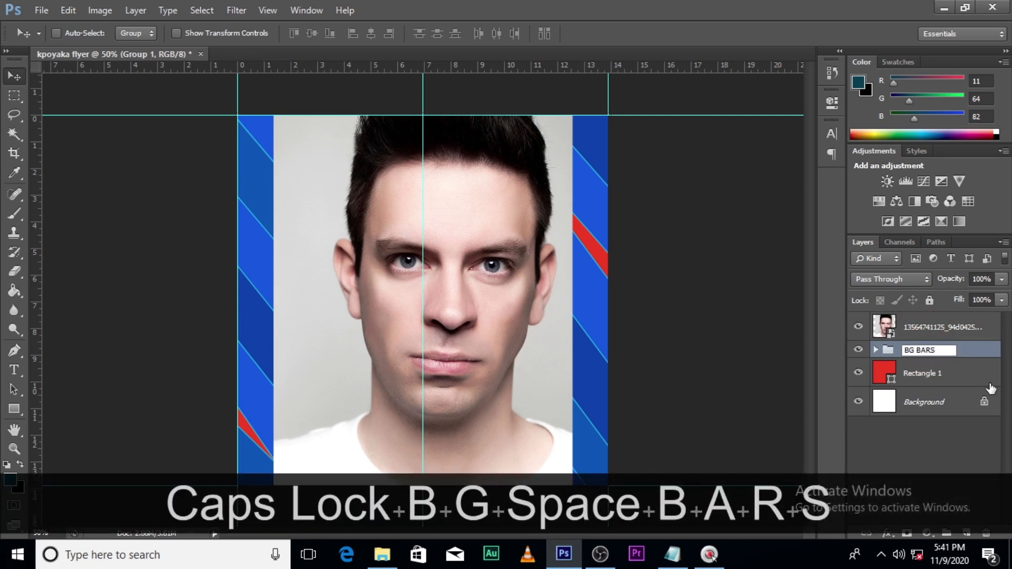
{"action": "key", "text": "Return"}
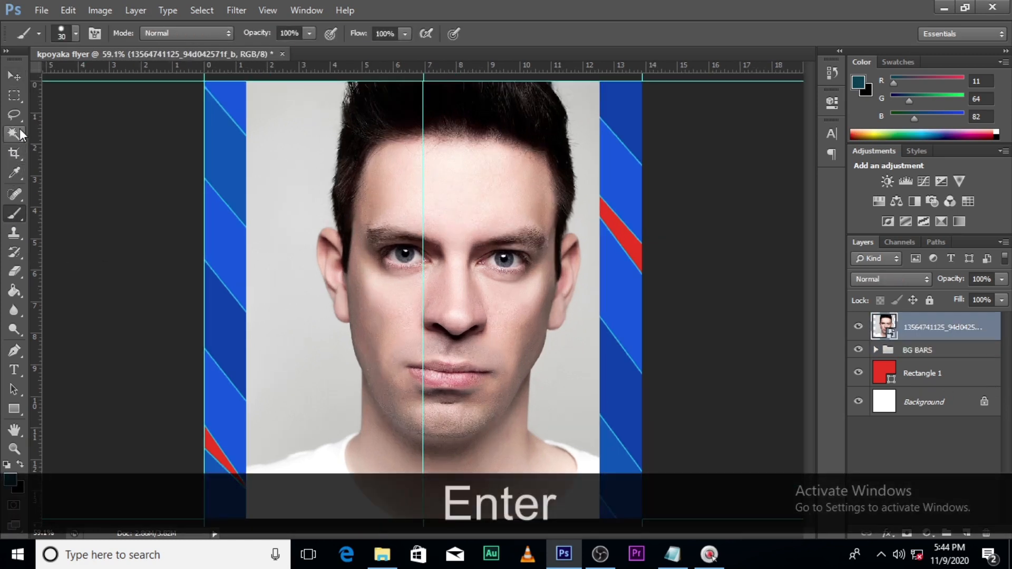
- Outline the man's face from forehead to chin with the Lasso tool, copy it to a new layer and delete the original photo layer
{"action": "left_click", "coordinate": [17, 117]}
{"action": "right_click", "coordinate": [16, 115]}
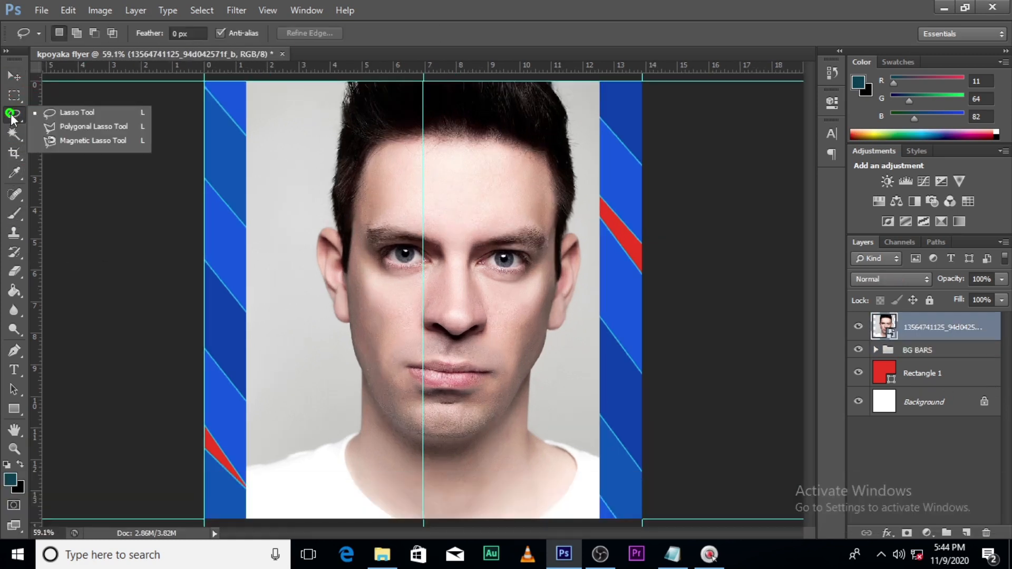
{"action": "left_click", "coordinate": [81, 115]}
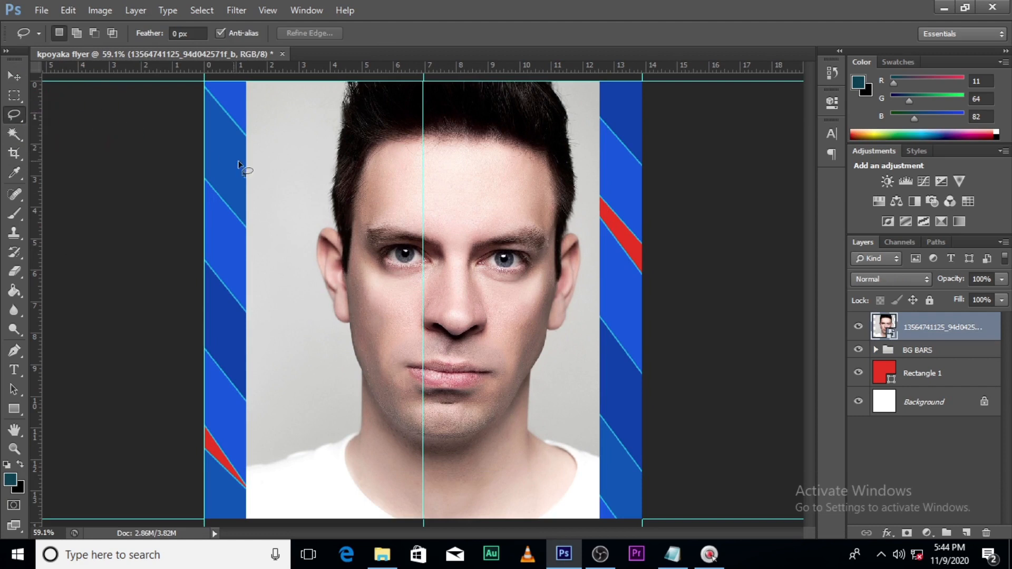
{"action": "mouse_move", "coordinate": [379, 170]}
{"action": "left_mouse_down"}
{"action": "mouse_move", "coordinate": [476, 156]}
{"action": "mouse_move", "coordinate": [531, 195]}
{"action": "mouse_move", "coordinate": [550, 234]}
{"action": "mouse_move", "coordinate": [546, 290]}
{"action": "mouse_move", "coordinate": [498, 410]}
{"action": "mouse_move", "coordinate": [475, 425]}
{"action": "mouse_move", "coordinate": [421, 426]}
{"action": "left_mouse_up"}
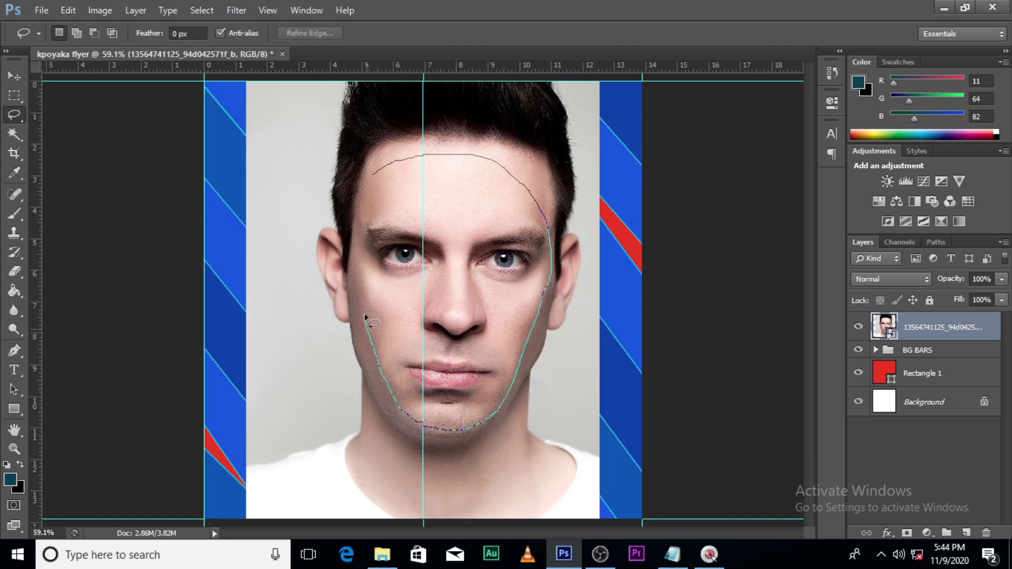
{"action": "left_click_drag", "start_coordinate": [372, 179], "coordinate": [374, 171]}
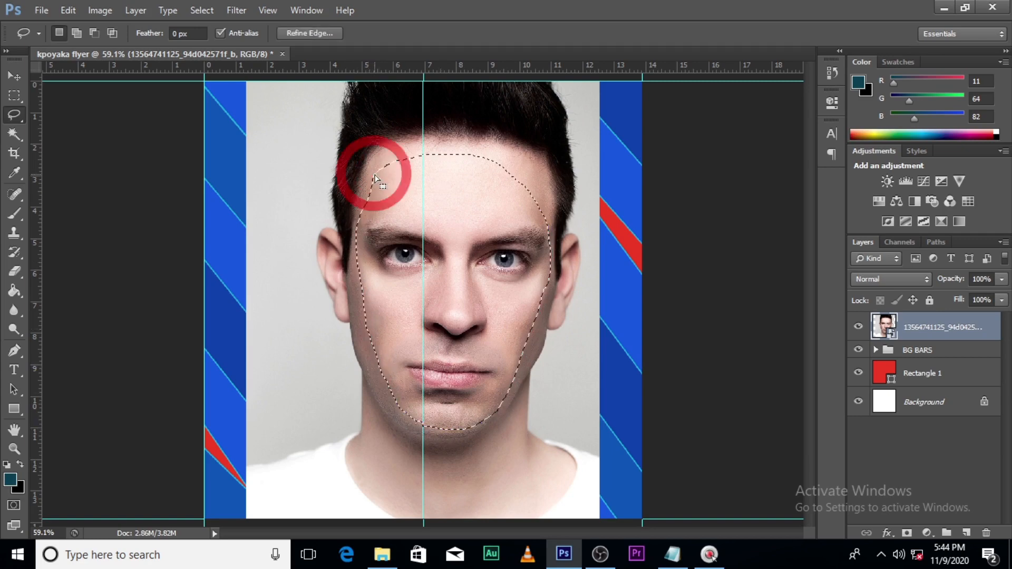
{"action": "key", "text": "ctrl+j"}
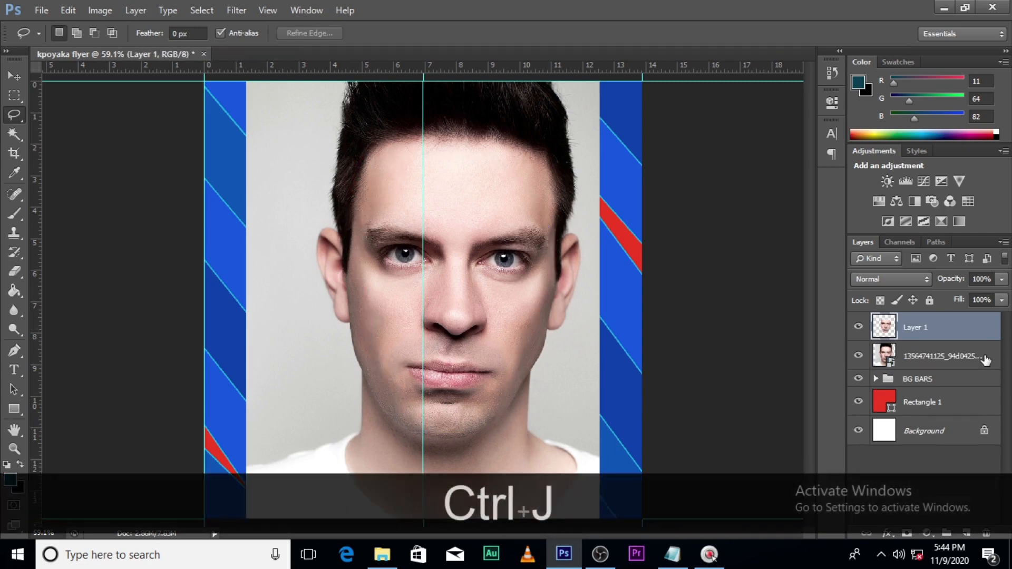
{"action": "left_click", "coordinate": [959, 364]}
{"action": "key", "text": "Delete"}
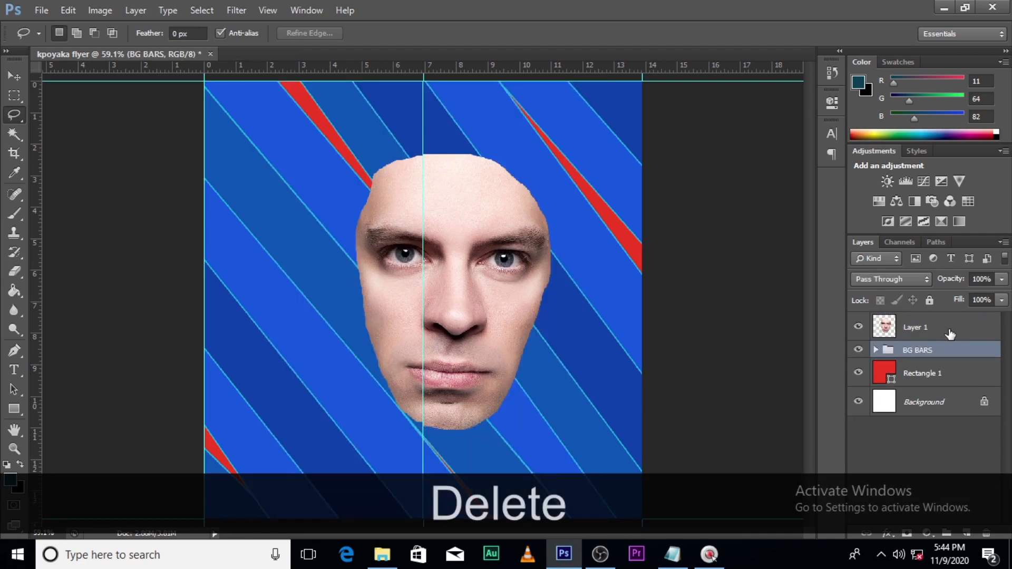
- Add an Exposure adjustment layer with exposure +2.53, move it above the face cutout and clip it to that layer
{"action": "left_click", "coordinate": [927, 533]}
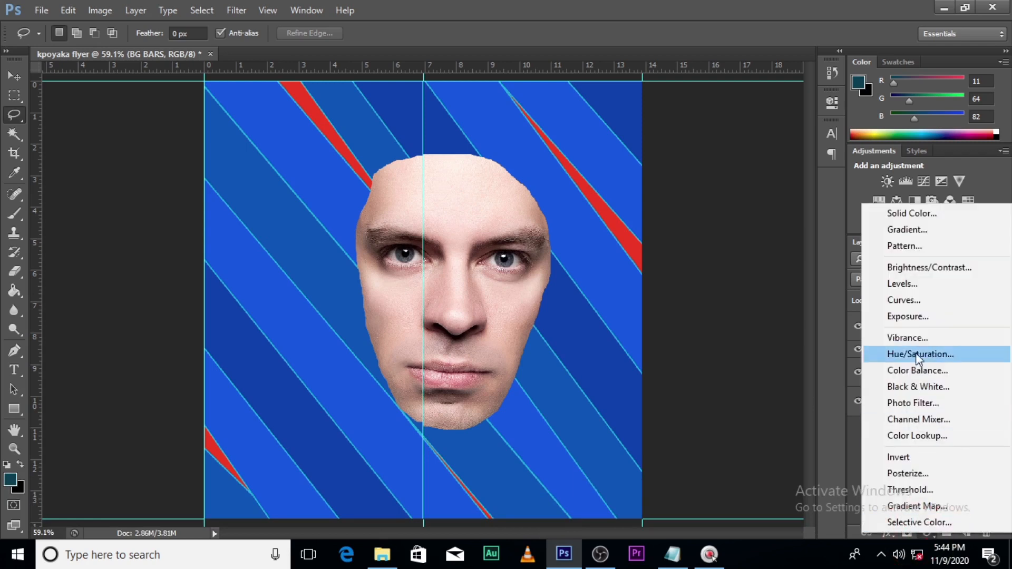
{"action": "left_click", "coordinate": [915, 319]}
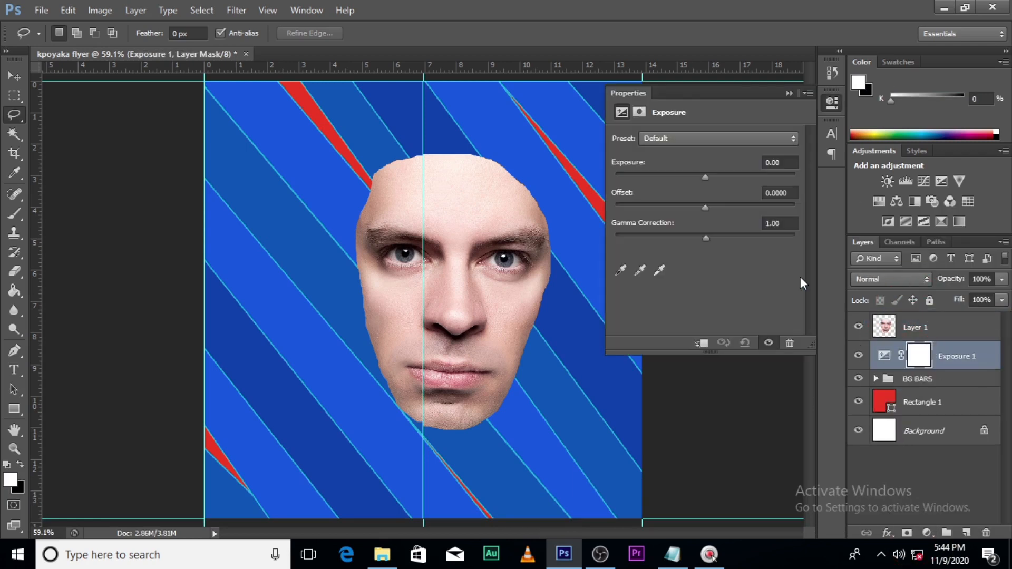
{"action": "left_click", "coordinate": [702, 344]}
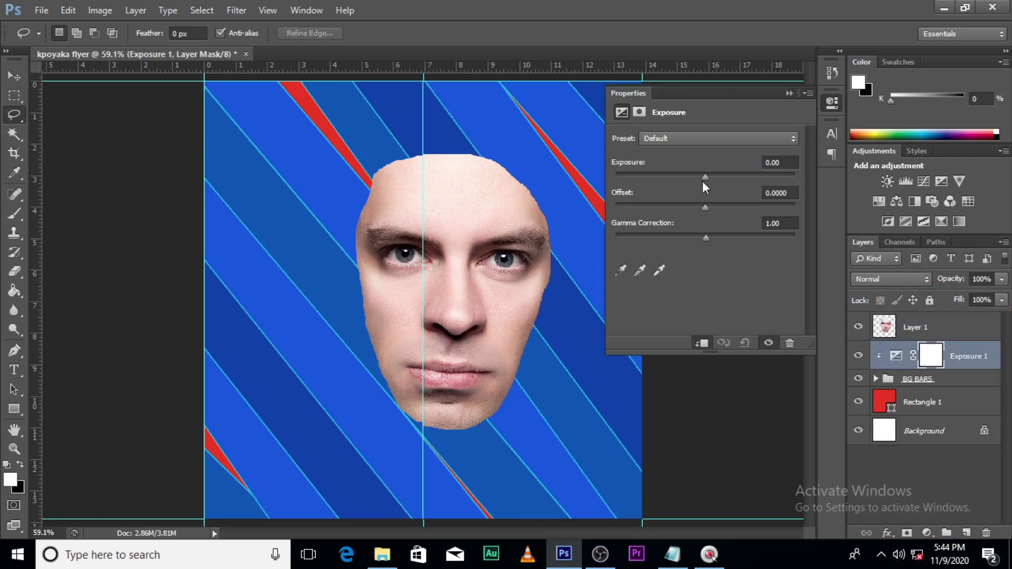
{"action": "left_click_drag", "start_coordinate": [706, 176], "coordinate": [739, 172]}
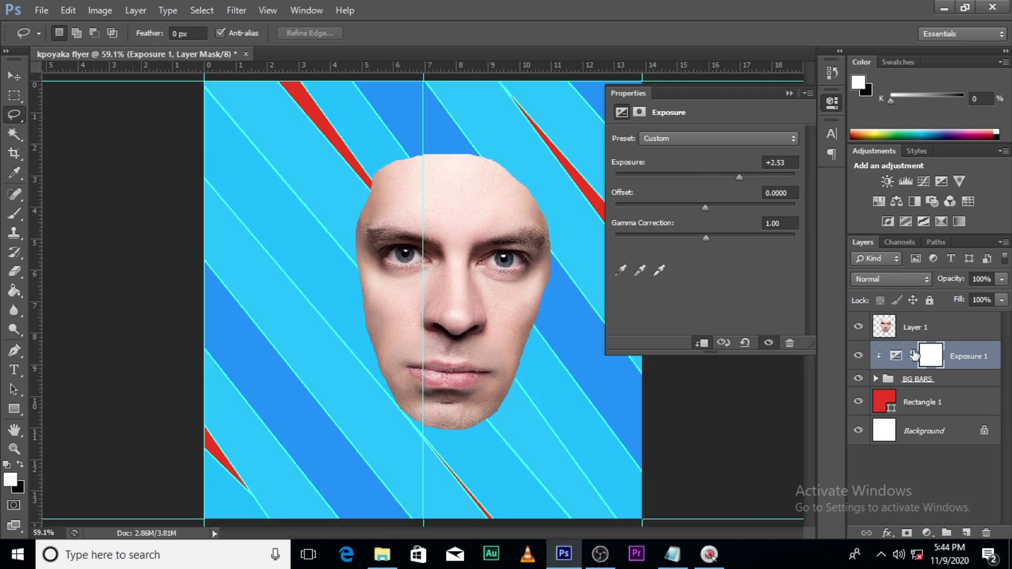
{"action": "left_click_drag", "start_coordinate": [966, 355], "coordinate": [960, 317]}
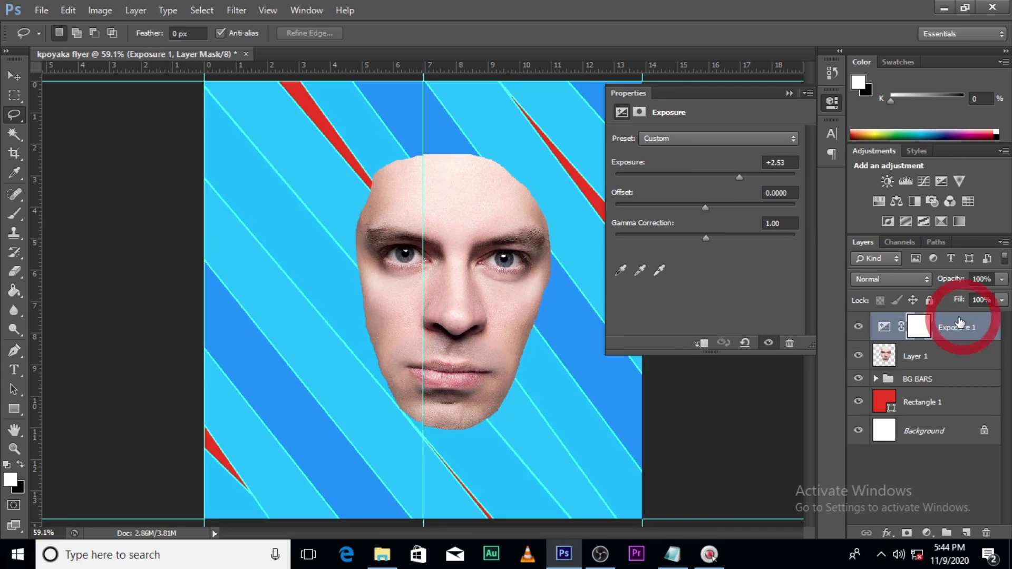
{"action": "left_click", "coordinate": [885, 327]}
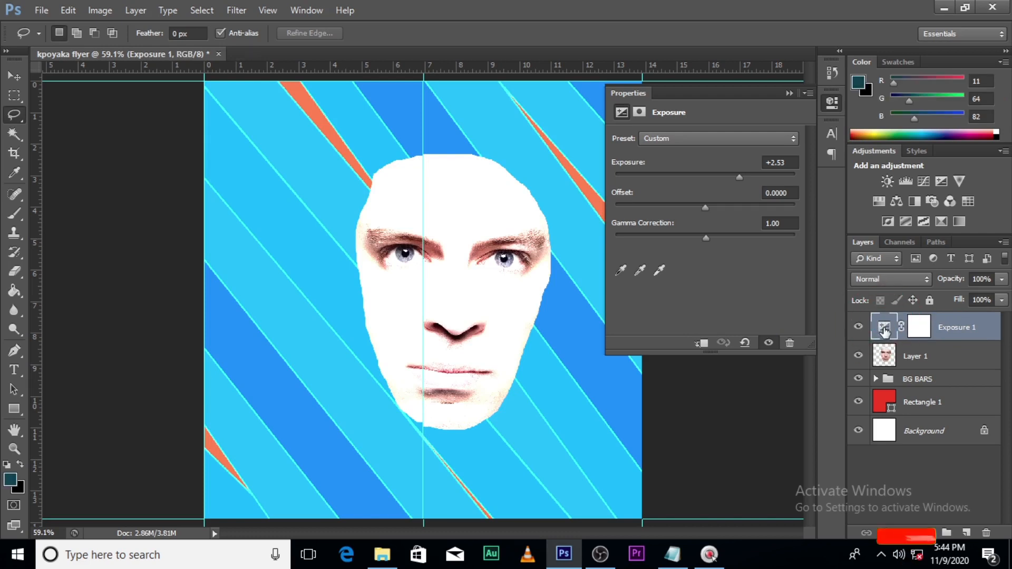
{"action": "left_click", "coordinate": [702, 343]}
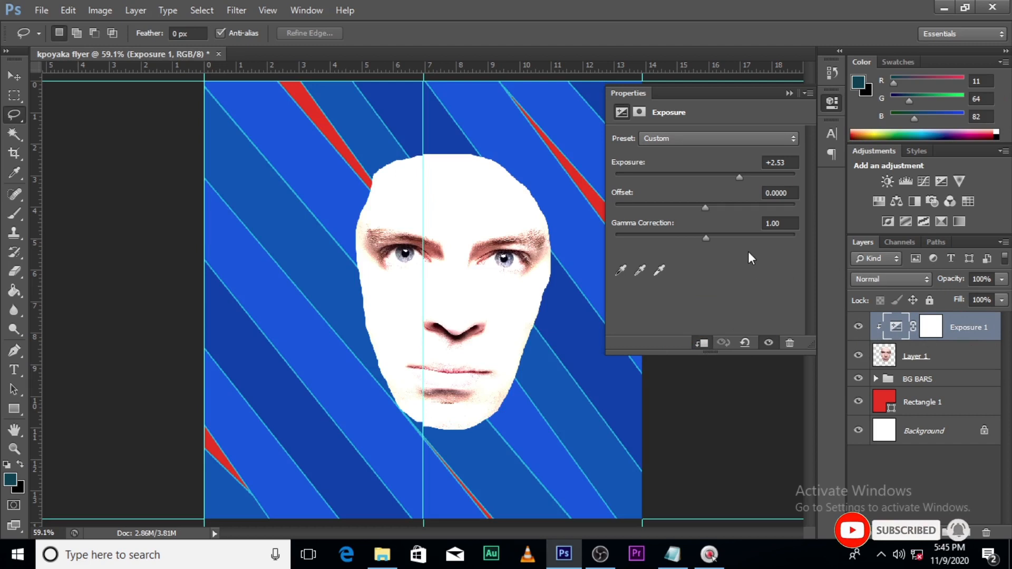
- Set the face's Exposure adjustment to exposure +1.38 and offset -0.3099 for a high-contrast look
{"action": "left_click_drag", "start_coordinate": [738, 179], "coordinate": [662, 206]}
{"action": "left_click_drag", "start_coordinate": [725, 175], "coordinate": [723, 176]}
{"action": "left_click_drag", "start_coordinate": [663, 207], "coordinate": [650, 210]}
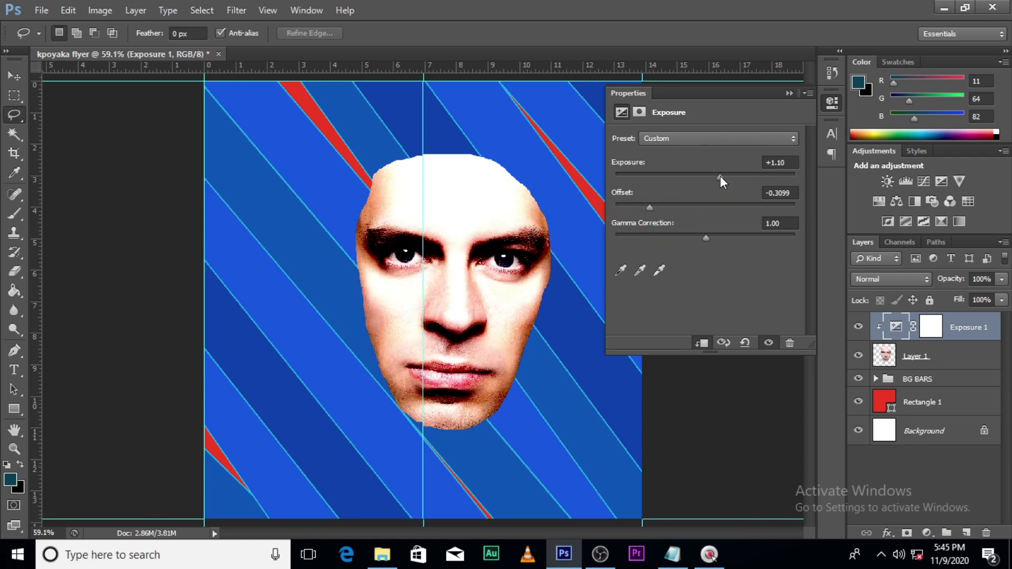
{"action": "left_click_drag", "start_coordinate": [720, 176], "coordinate": [724, 176]}
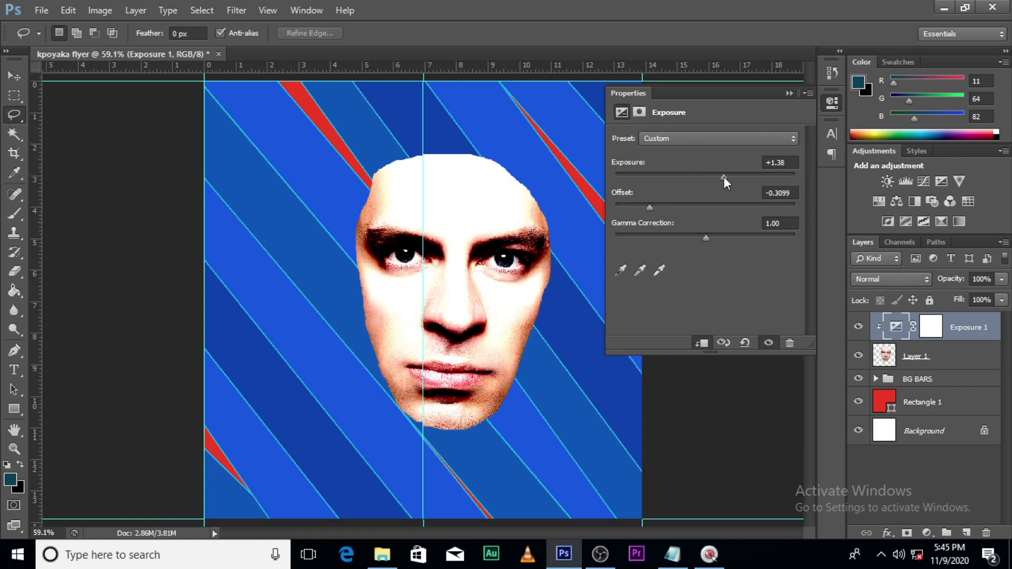
- Select the connected white highlight areas of the face with the Magic Wand, adding to the selection and undoing the last unwanted change
{"action": "left_click", "coordinate": [10, 136]}
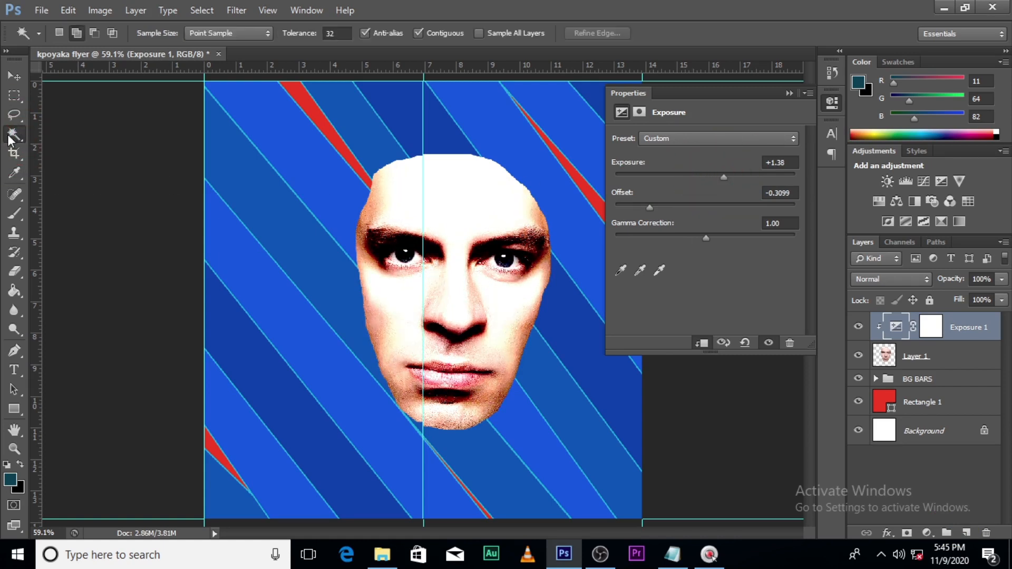
{"action": "left_click", "coordinate": [452, 207]}
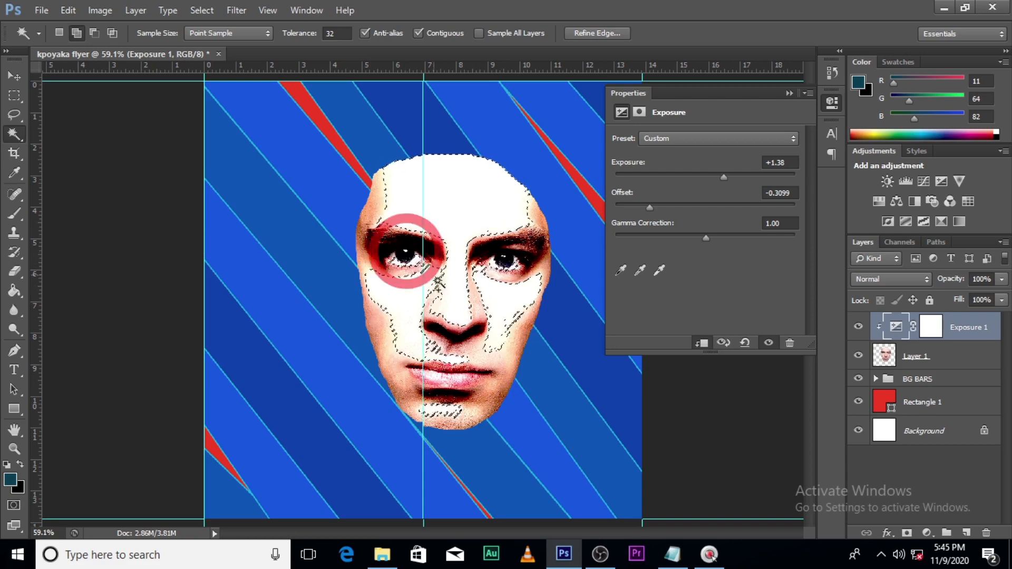
{"action": "key", "text": "ctrl+z"}
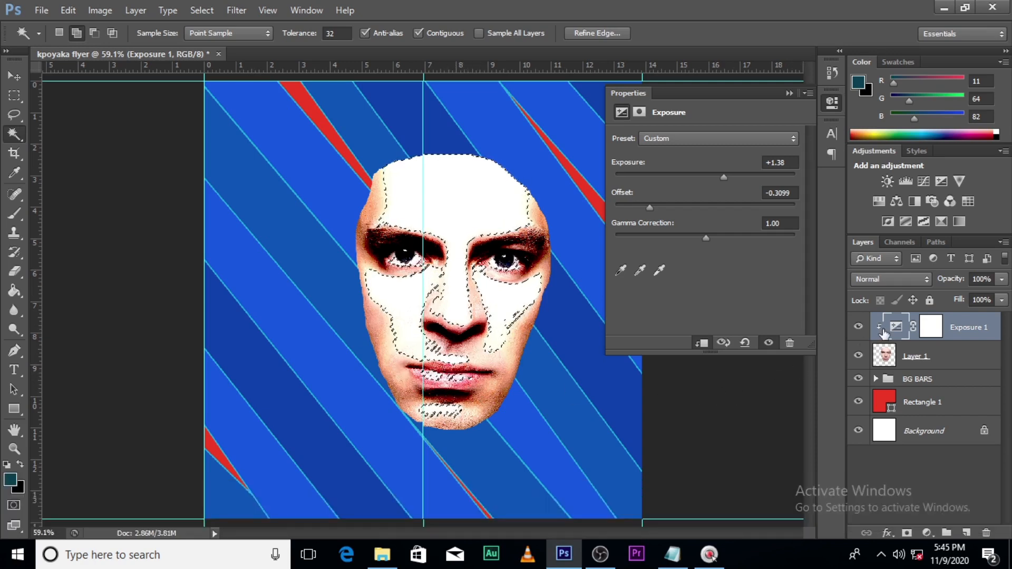
- Raise the exposure of the face's Exposure adjustment layer to +2.20
{"action": "left_click", "coordinate": [931, 331]}
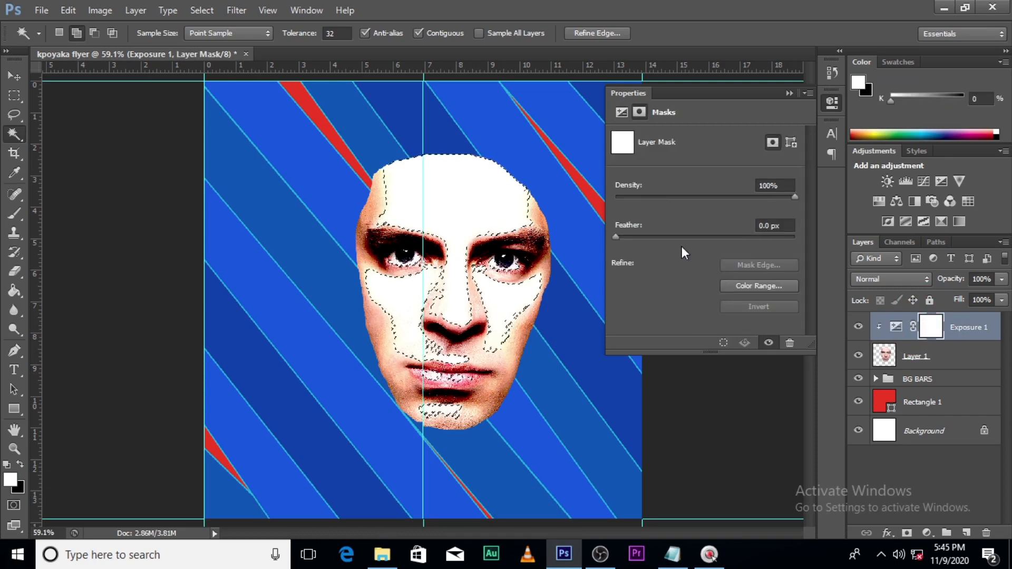
{"action": "left_click", "coordinate": [897, 328]}
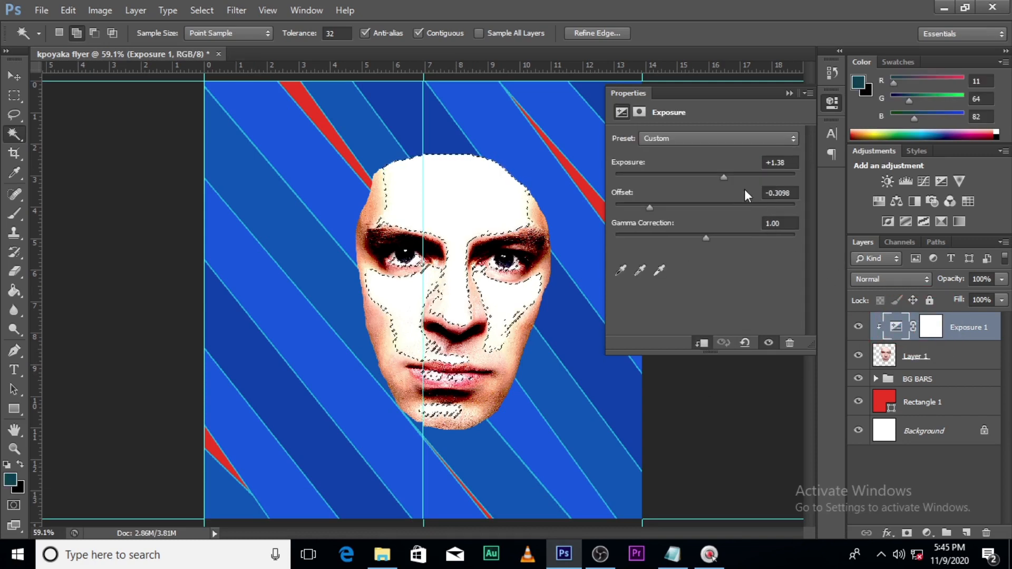
{"action": "left_click_drag", "start_coordinate": [722, 175], "coordinate": [735, 173]}
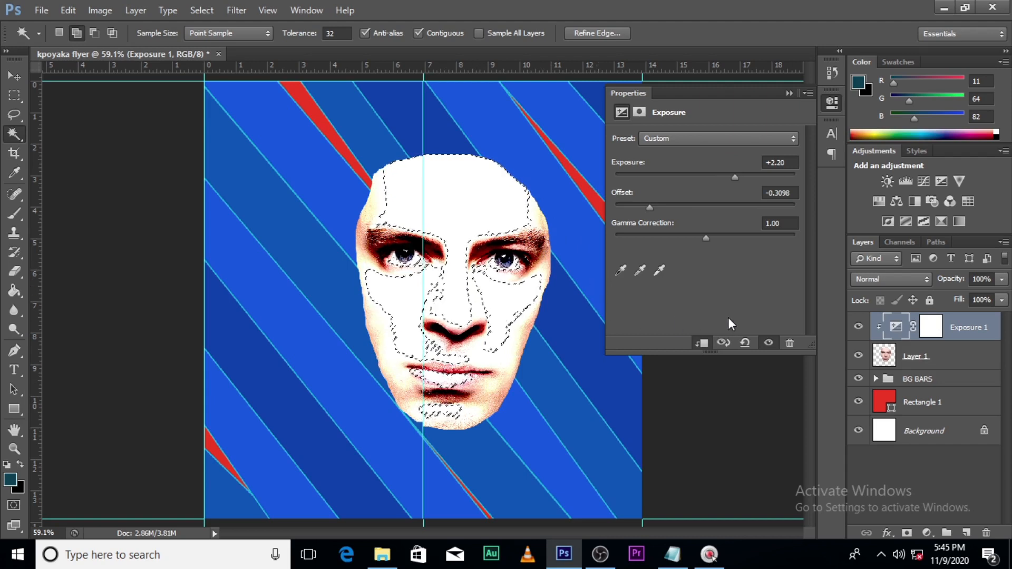
- Mask Layer 1 to the selected white areas, then raise the clipped Exposure adjustment further to whiten the remaining face
{"action": "left_click", "coordinate": [922, 359]}
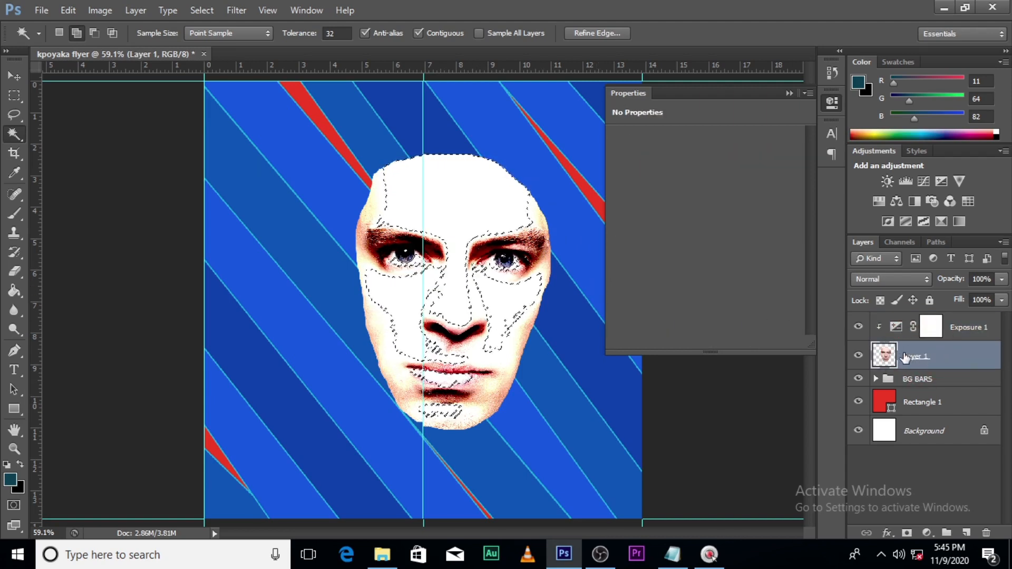
{"action": "left_click", "coordinate": [906, 534]}
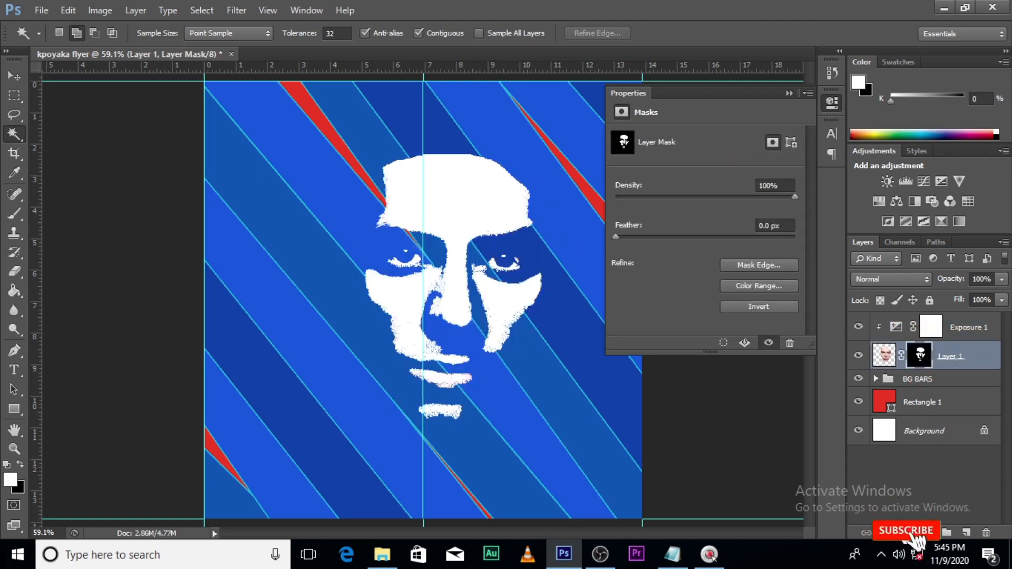
{"action": "left_click", "coordinate": [931, 327]}
{"action": "left_click", "coordinate": [897, 327]}
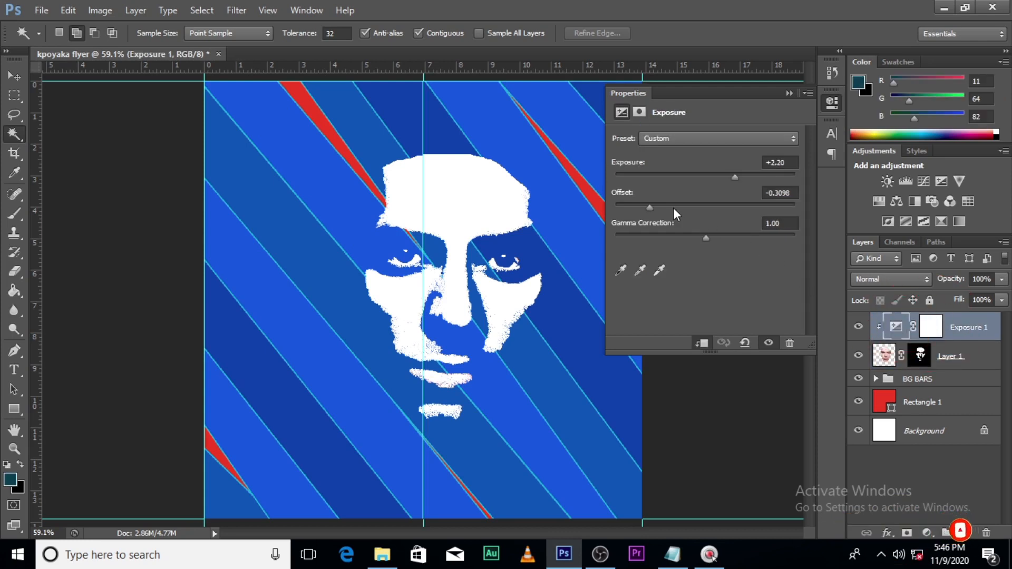
{"action": "left_click_drag", "start_coordinate": [730, 173], "coordinate": [741, 174]}
{"action": "left_click", "coordinate": [793, 93]}
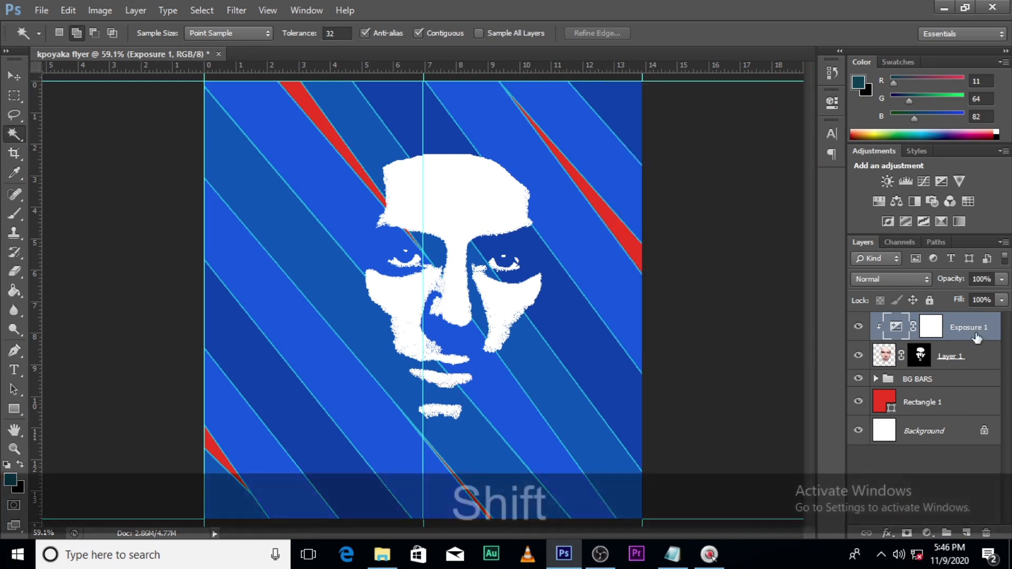
- Merge the Exposure 1 adjustment and the masked Layer 1 into a single layer
{"action": "left_click", "coordinate": [955, 359], "text": "shift"}
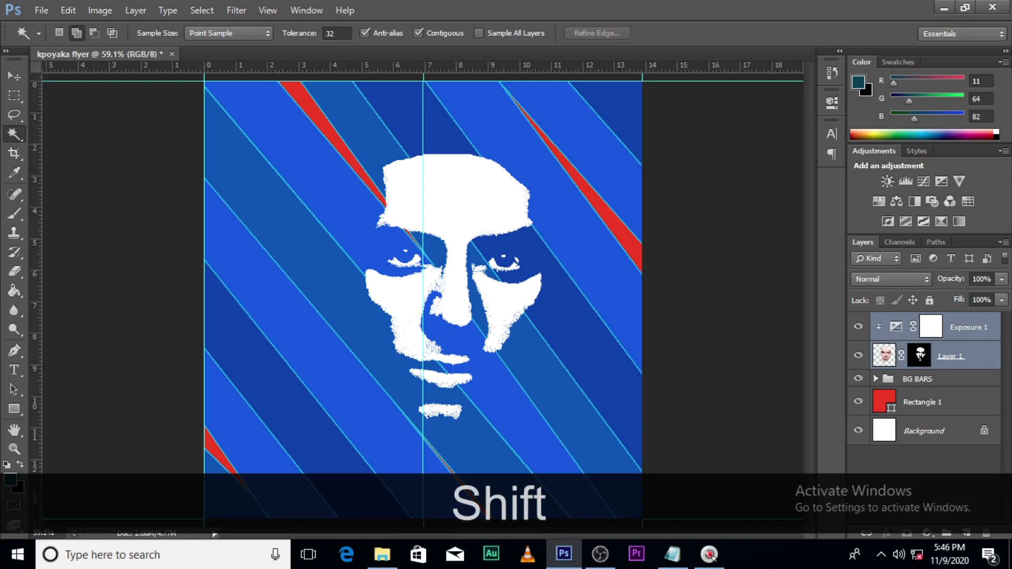
{"action": "key", "text": "shift+e"}
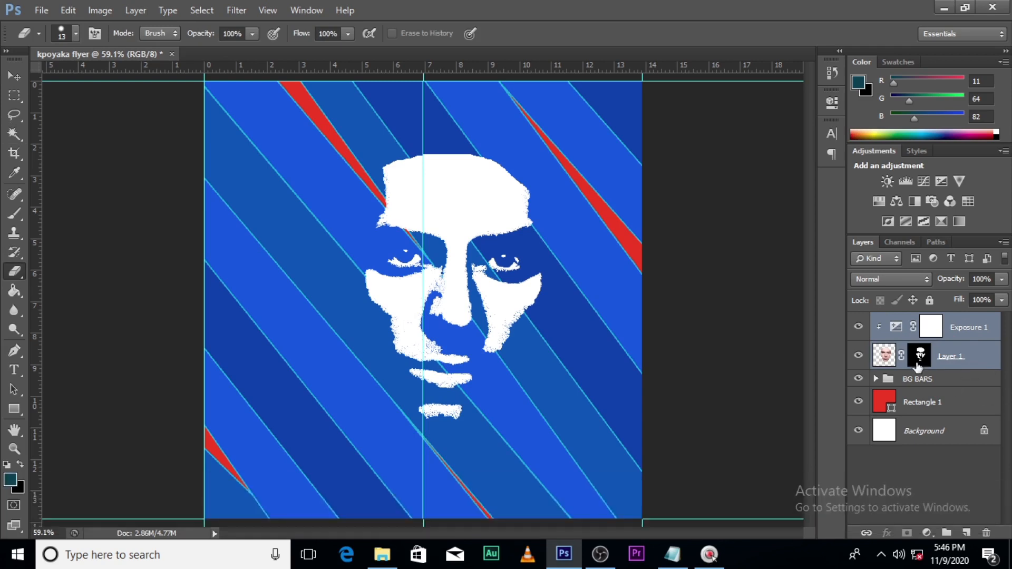
{"action": "key", "text": "ctrl"}
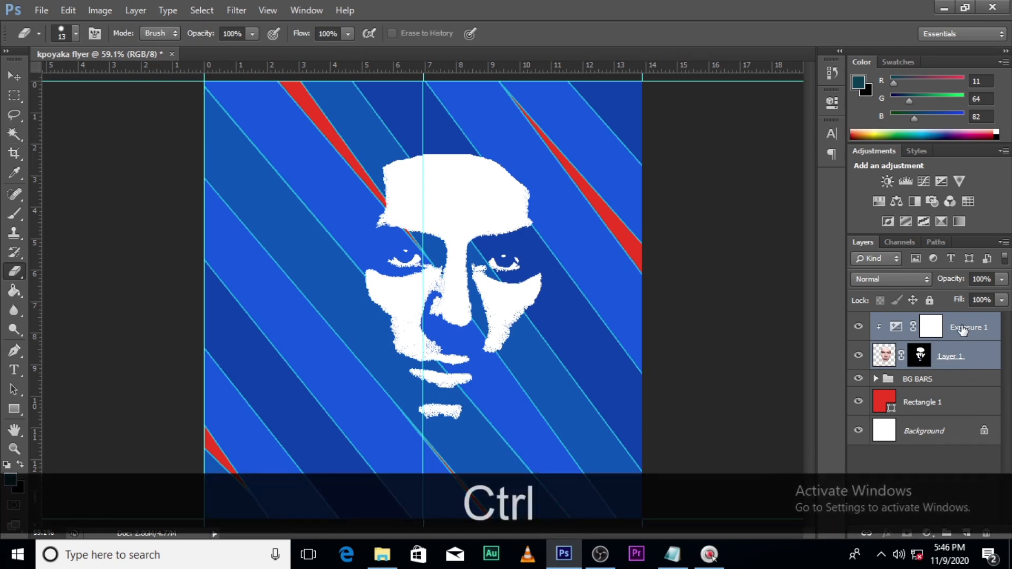
{"action": "key", "text": "ctrl+e"}
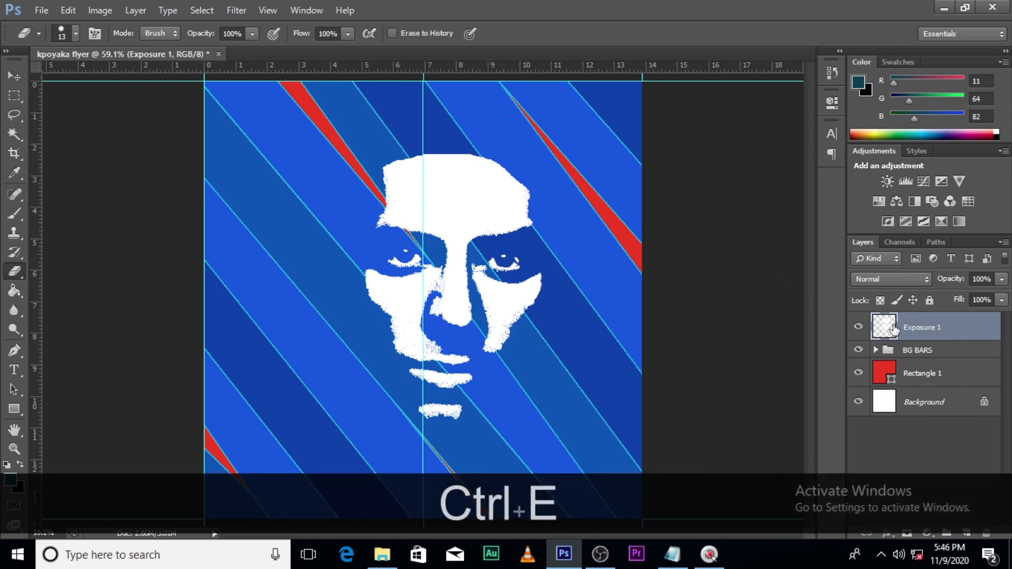
- Move the merged white face onto the vertical centre guide at about X 501 px, Y 422 px and enlarge it proportionally from its centre
{"action": "left_click", "coordinate": [932, 329]}
{"action": "key", "text": "v"}
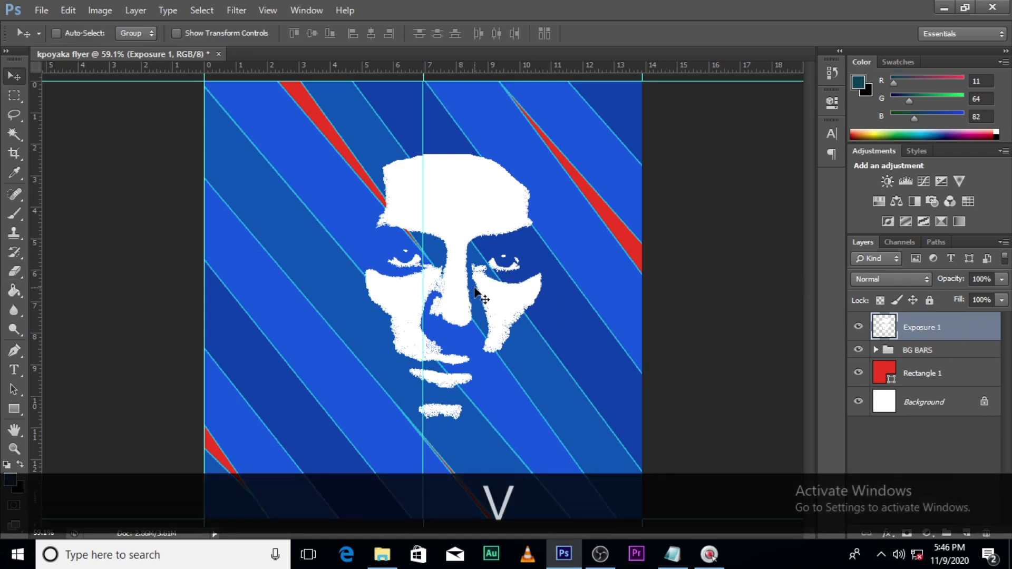
{"action": "key", "text": "ctrl+t"}
{"action": "left_click_drag", "start_coordinate": [473, 288], "coordinate": [442, 265]}
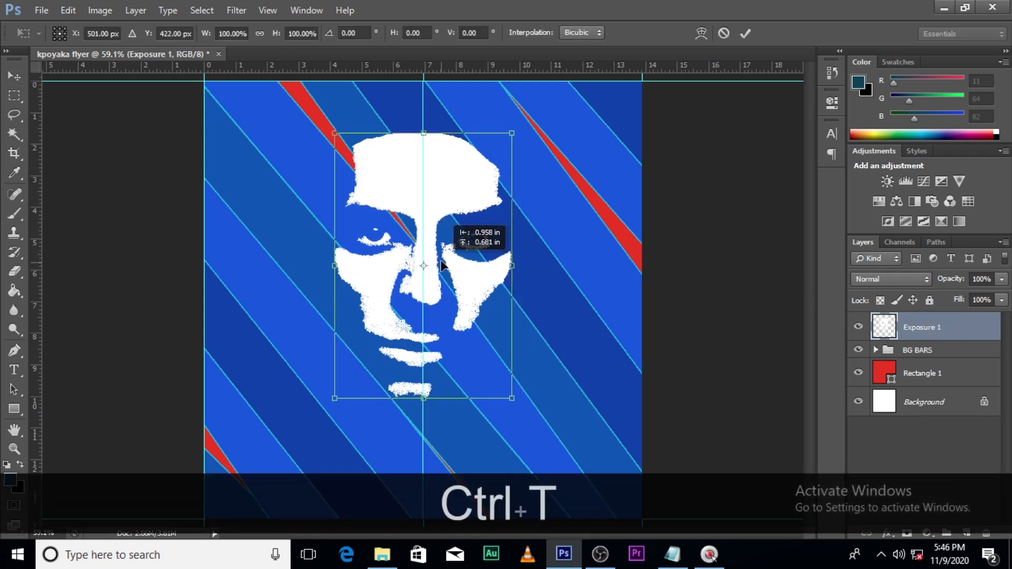
{"action": "key", "text": "alt"}
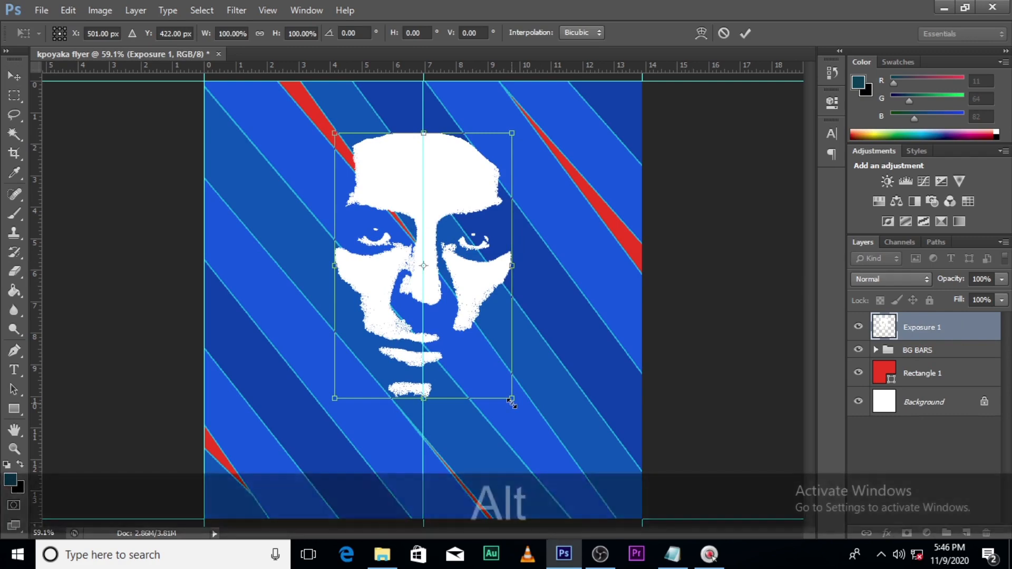
{"action": "key", "text": "shift"}
{"action": "left_click_drag", "start_coordinate": [511, 403], "coordinate": [531, 422]}
{"action": "key", "text": "Return"}
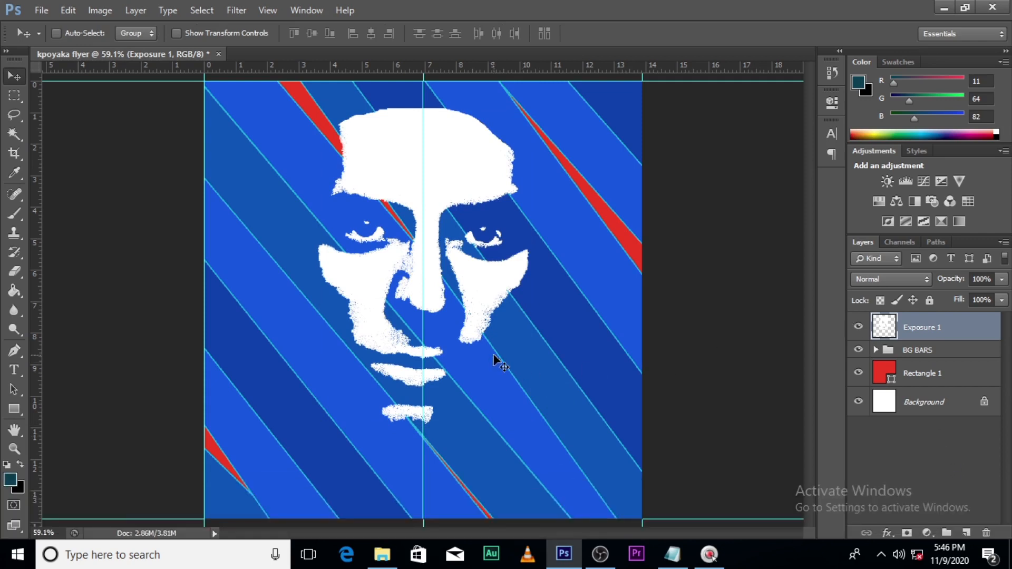
- Add a white text layer reading SUPER below the face's chin
{"action": "key", "text": "t"}
{"action": "left_click", "coordinate": [342, 459]}
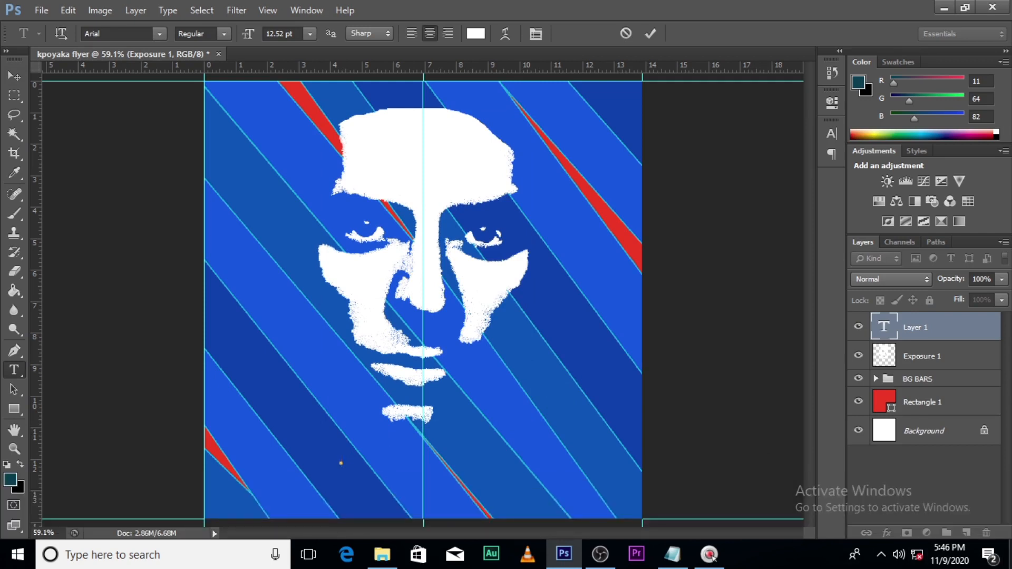
{"action": "key", "text": "Caps_Lock"}
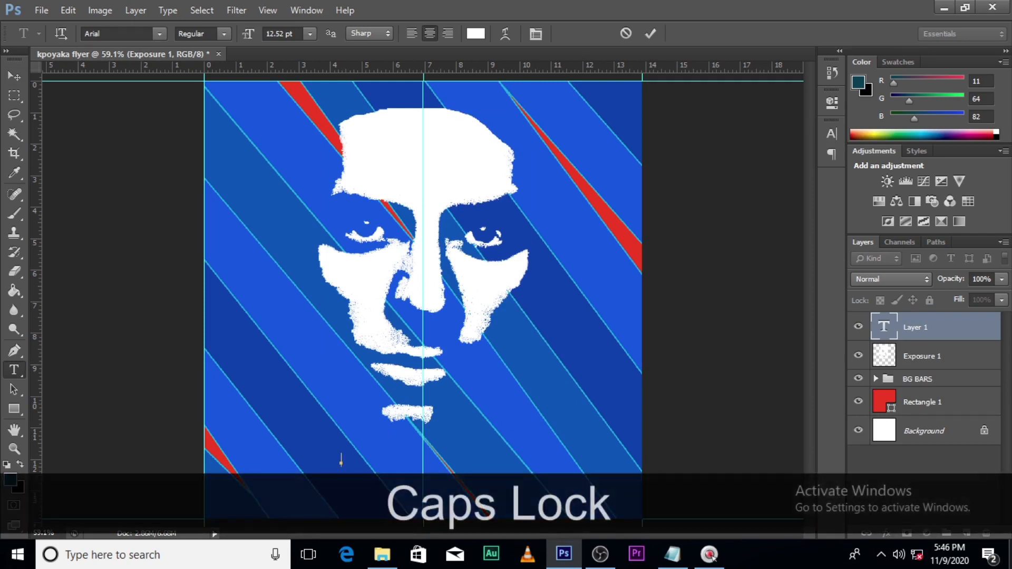
{"action": "type", "text": "SUPER"}
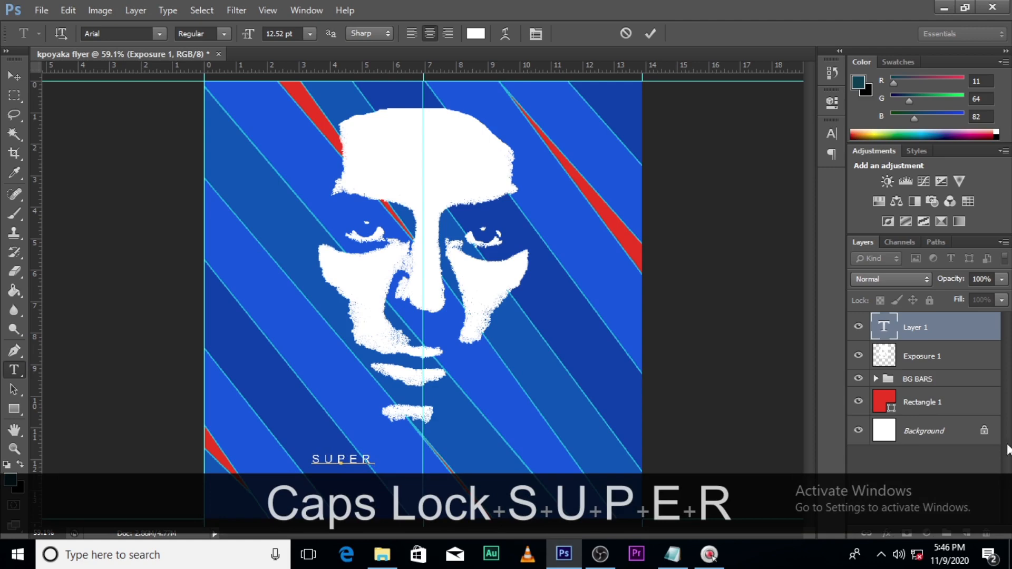
- Set the SUPER text in the Impact font with a tracking of 0
{"action": "left_click", "coordinate": [833, 134]}
{"action": "left_click", "coordinate": [738, 140]}
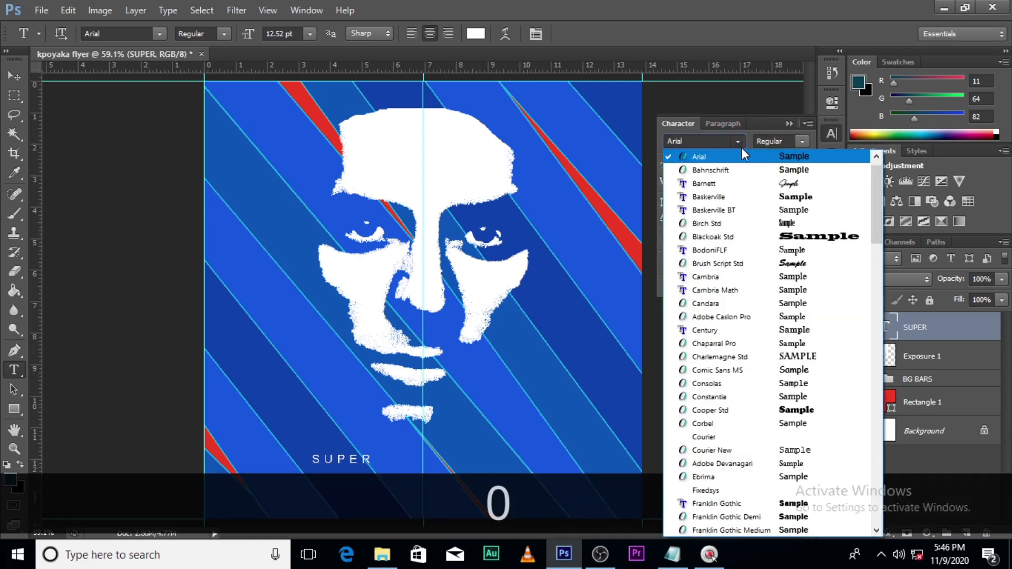
{"action": "scroll", "coordinate": [719, 454], "scroll_direction": "down", "scroll_amount": 2}
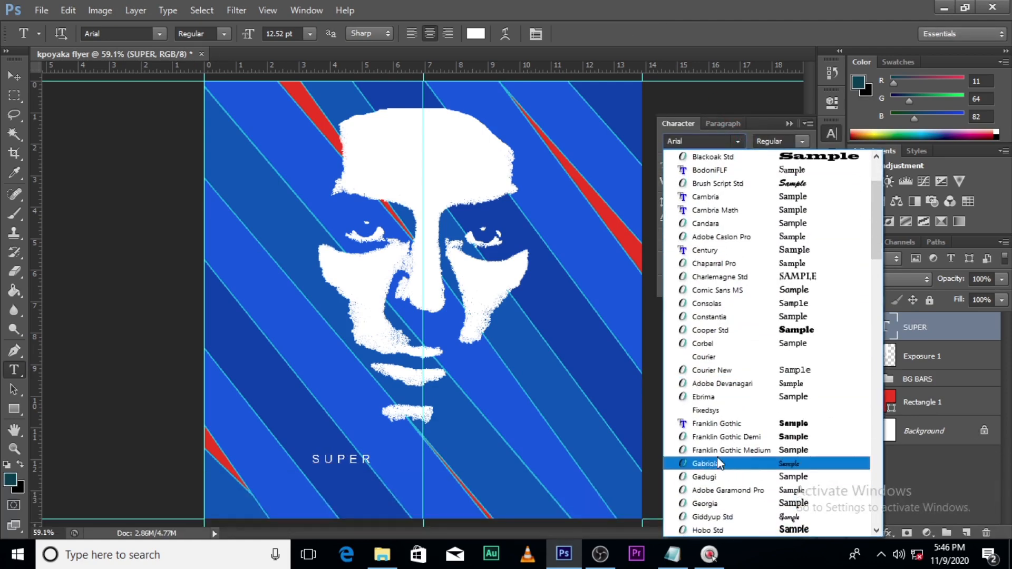
{"action": "scroll", "coordinate": [709, 438], "scroll_direction": "down", "scroll_amount": 2}
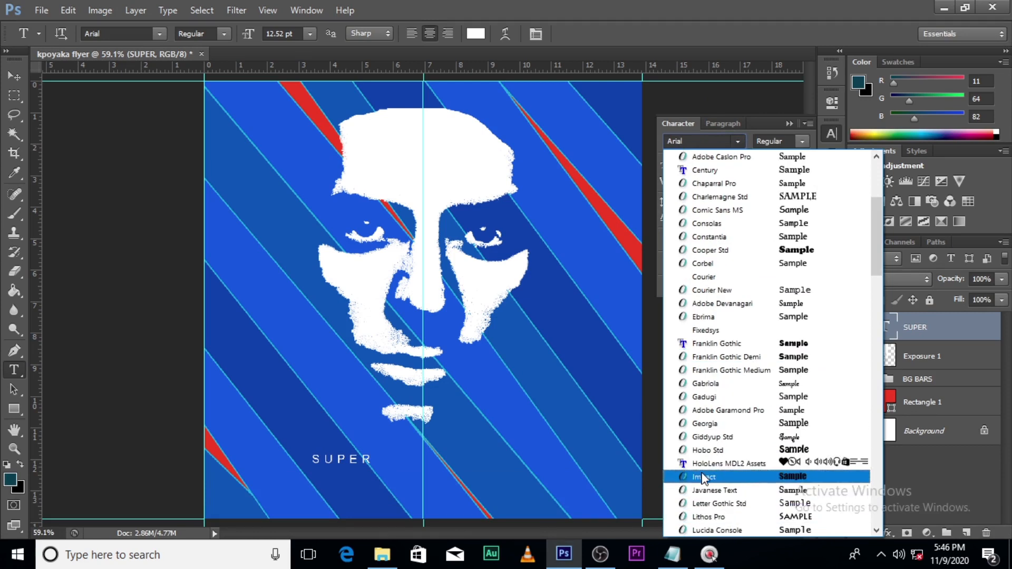
{"action": "left_click", "coordinate": [726, 477]}
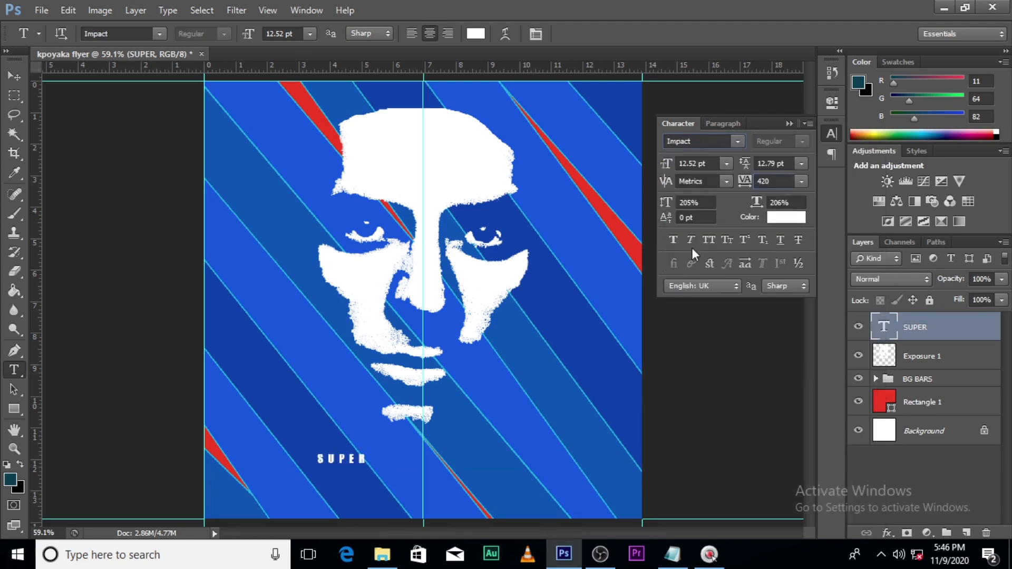
{"action": "left_click", "coordinate": [743, 181]}
{"action": "type", "text": "0"}
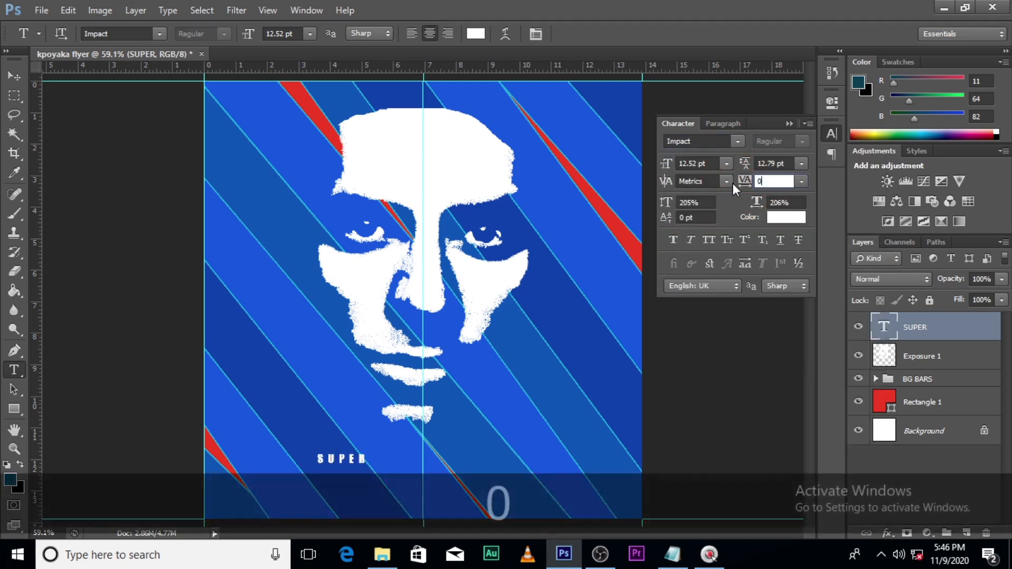
{"action": "key", "text": "Return"}
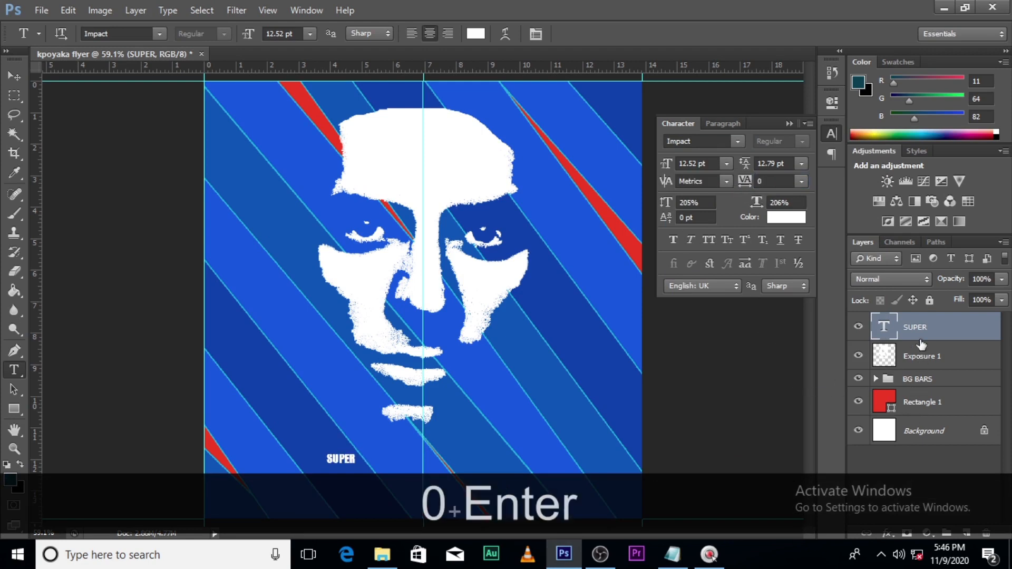
- Enlarge the SUPER text to about 710% and place it just below the chin at about X 490 px, Y 881.5 px
{"action": "left_click", "coordinate": [921, 327]}
{"action": "key", "text": "ctrl+t"}
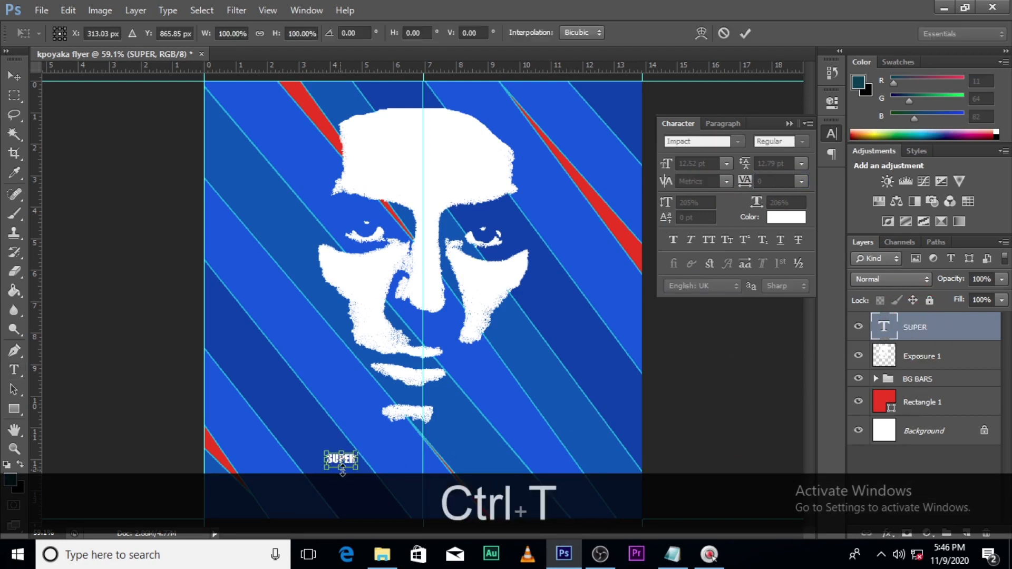
{"action": "left_click_drag", "start_coordinate": [357, 468], "coordinate": [464, 502]}
{"action": "left_click_drag", "start_coordinate": [381, 451], "coordinate": [461, 467]}
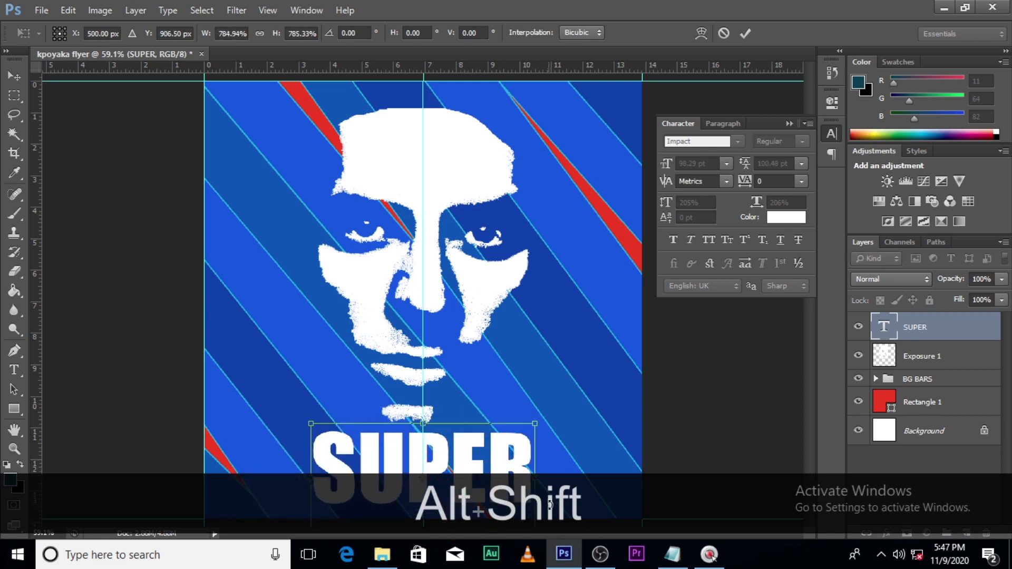
{"action": "key", "text": "ctrl+minus"}
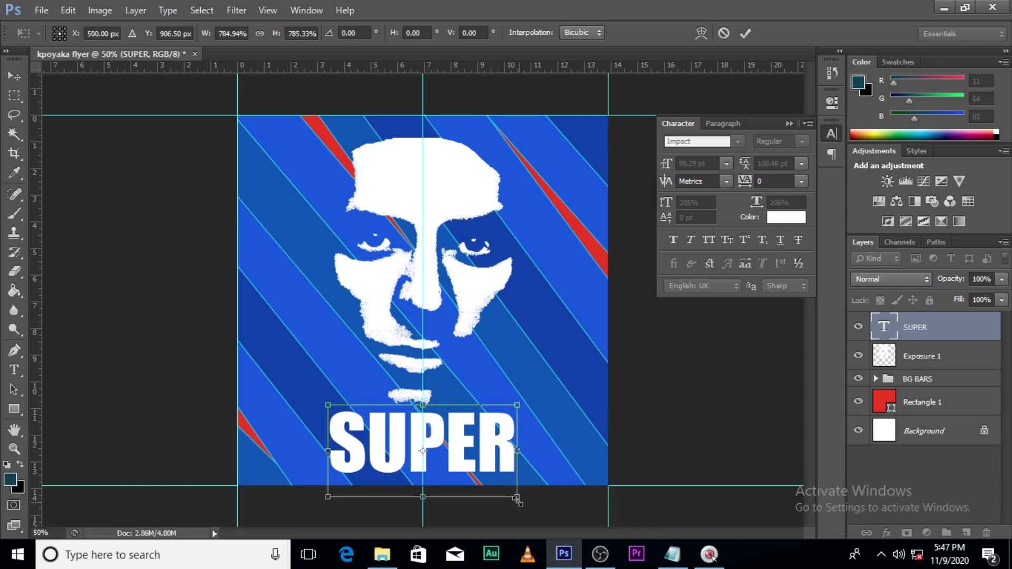
{"action": "left_click_drag", "start_coordinate": [517, 499], "coordinate": [495, 480]}
{"action": "left_click_drag", "start_coordinate": [463, 450], "coordinate": [458, 443]}
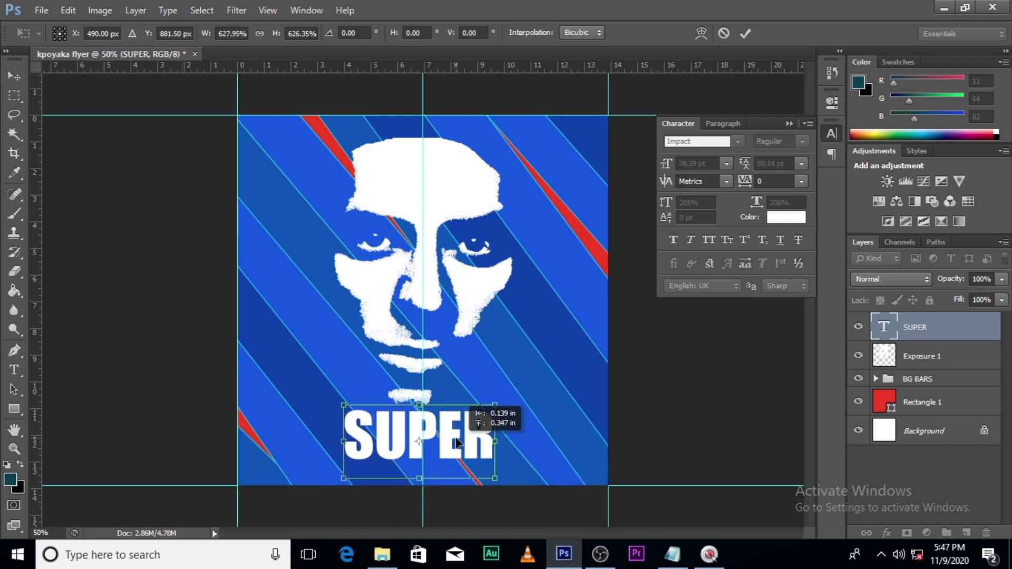
{"action": "mouse_move", "coordinate": [494, 479]}
{"action": "left_mouse_down"}
{"action": "mouse_move", "coordinate": [489, 471]}
{"action": "mouse_move", "coordinate": [506, 480]}
{"action": "left_mouse_up"}
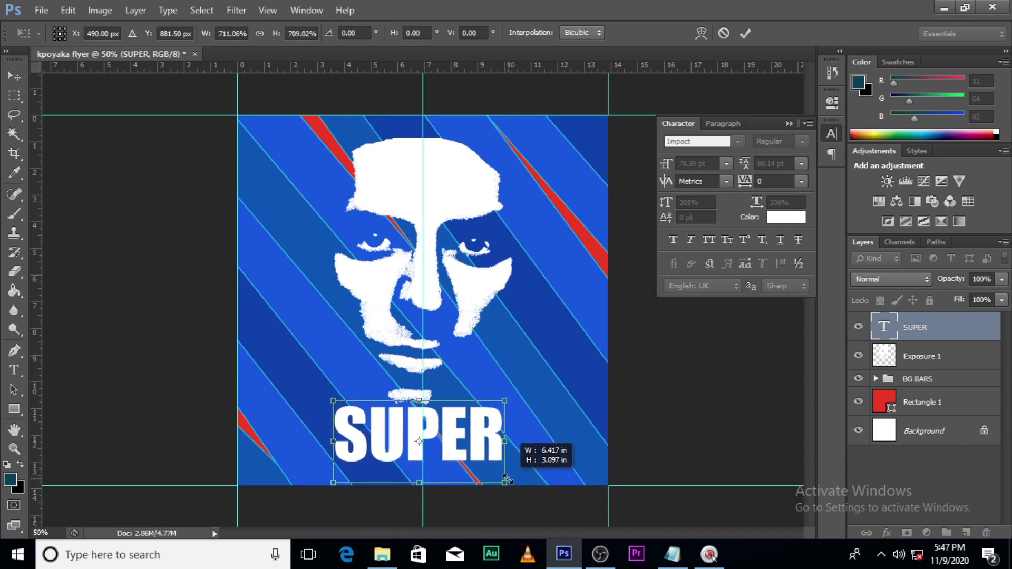
{"action": "key", "text": "Return"}
- Scale the white face down proportionally from its centre to about 84%
{"action": "left_click", "coordinate": [912, 360]}
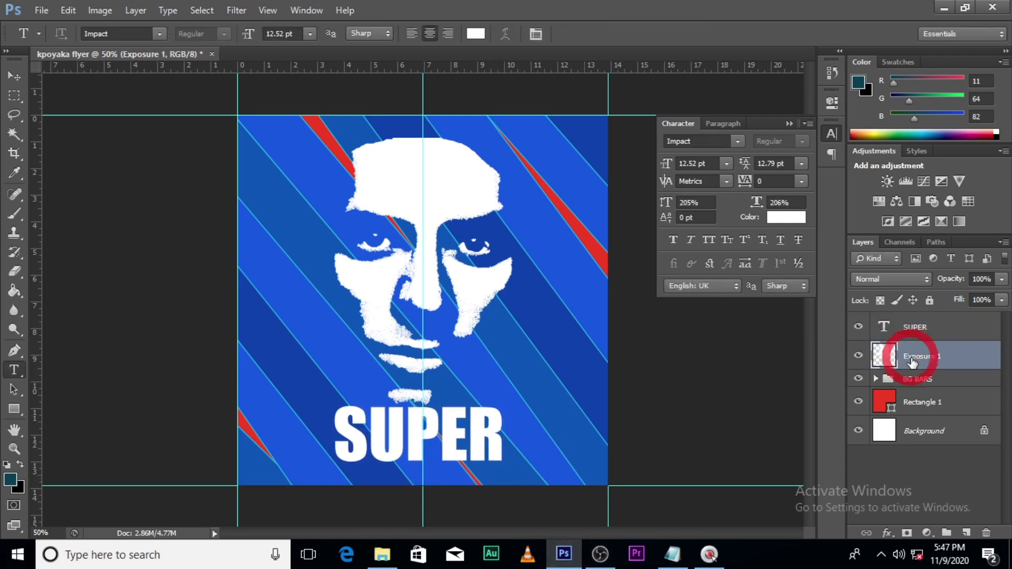
{"action": "key", "text": "ctrl+t"}
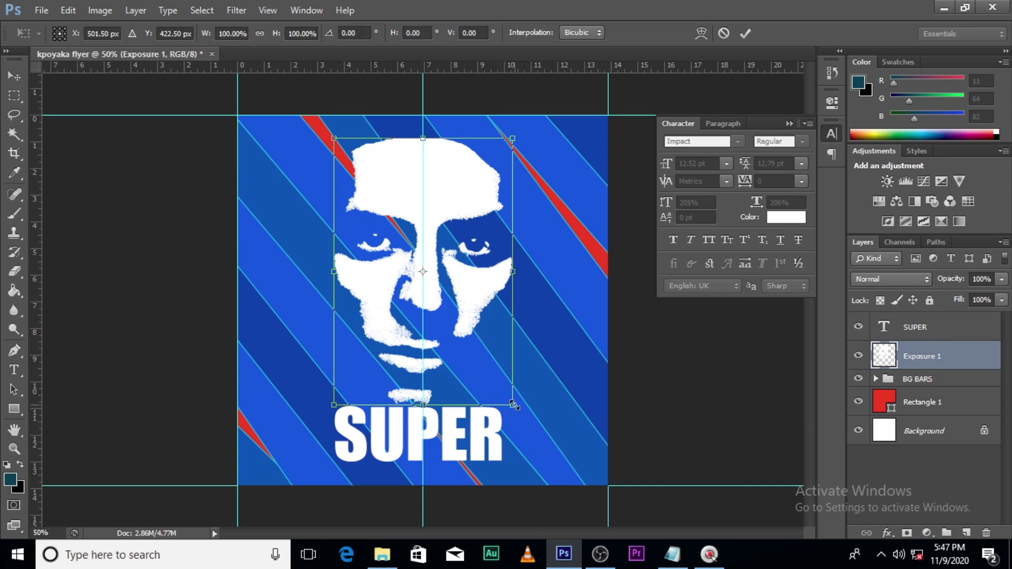
{"action": "left_click_drag", "start_coordinate": [509, 408], "coordinate": [496, 387]}
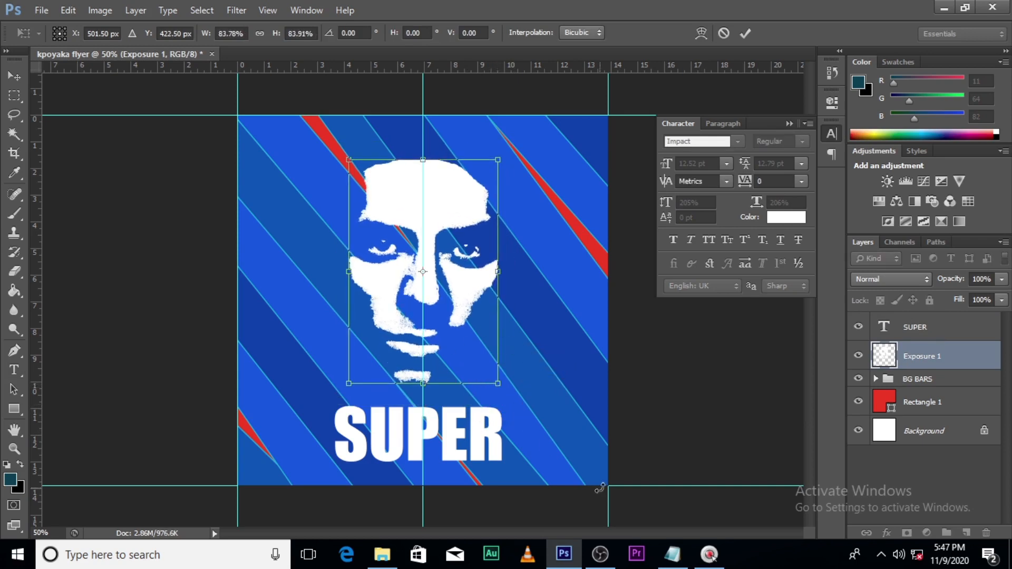
{"action": "key", "text": "Return"}
- Move the SUPER text up until it sits just below the face's chin
{"action": "left_click", "coordinate": [915, 326]}
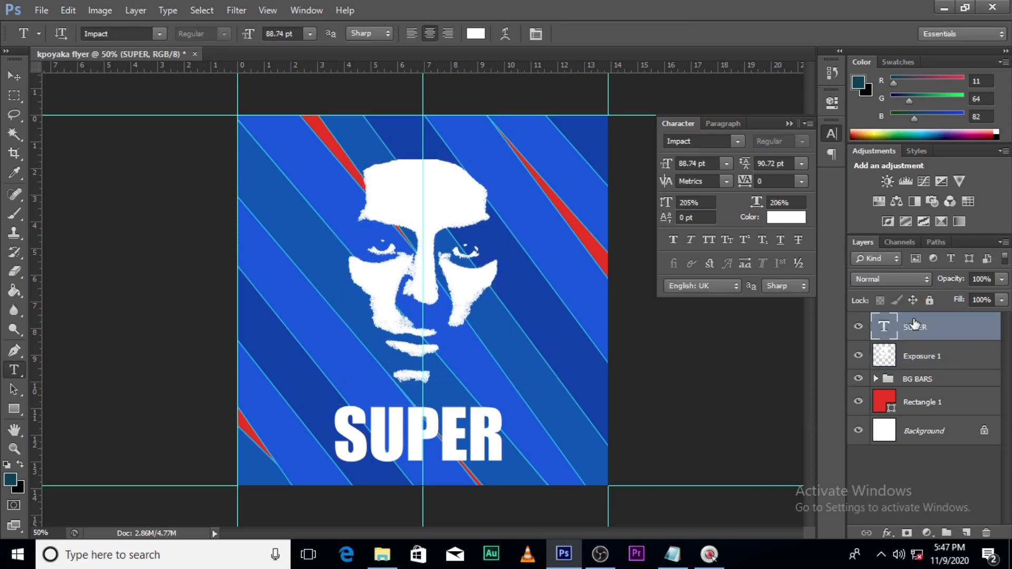
{"action": "key", "text": "v"}
{"action": "key", "text": "shift+Up"}
{"action": "key", "text": "shift+Up"}
{"action": "key", "text": "shift+Up"}
{"action": "key", "text": "shift+Up"}
{"action": "key", "text": "shift+Up"}
{"action": "key", "text": "shift+Up"}
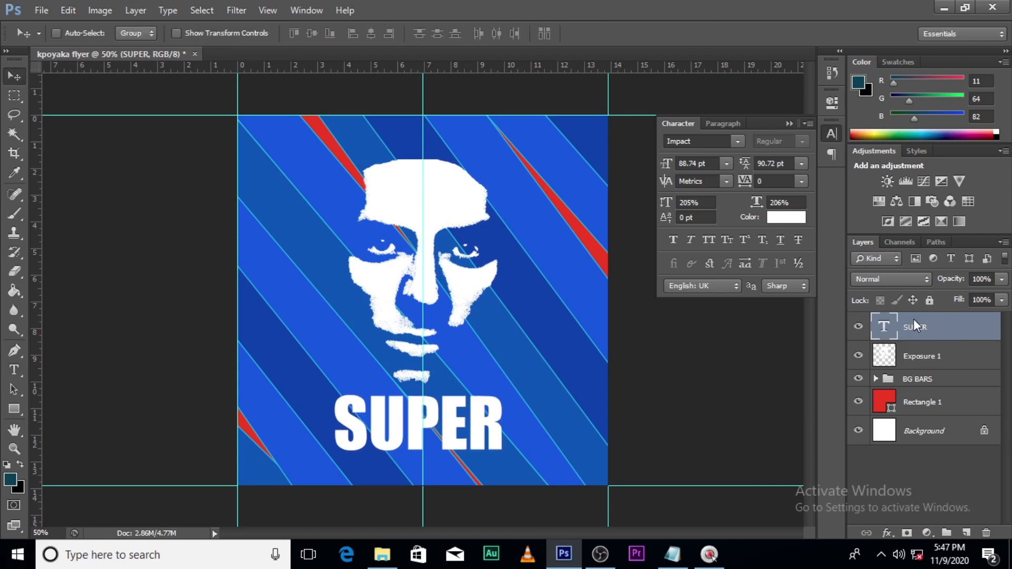
{"action": "key", "text": "shift+Up"}
{"action": "key", "text": "shift+Up"}
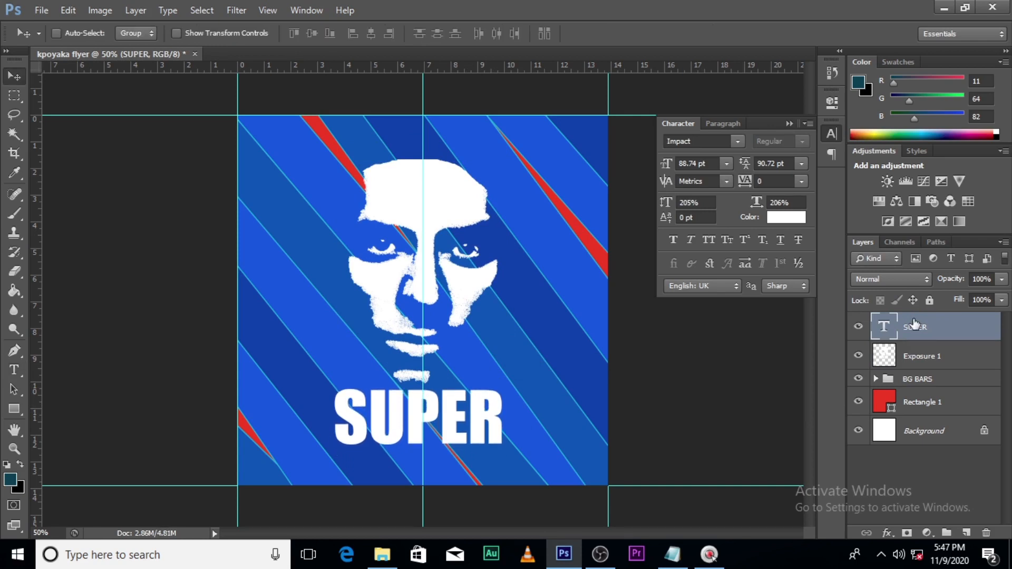
- Move the SUPER text and the white face up together to free space at the flyer's lower edge
{"action": "left_click", "coordinate": [923, 358], "text": "shift"}
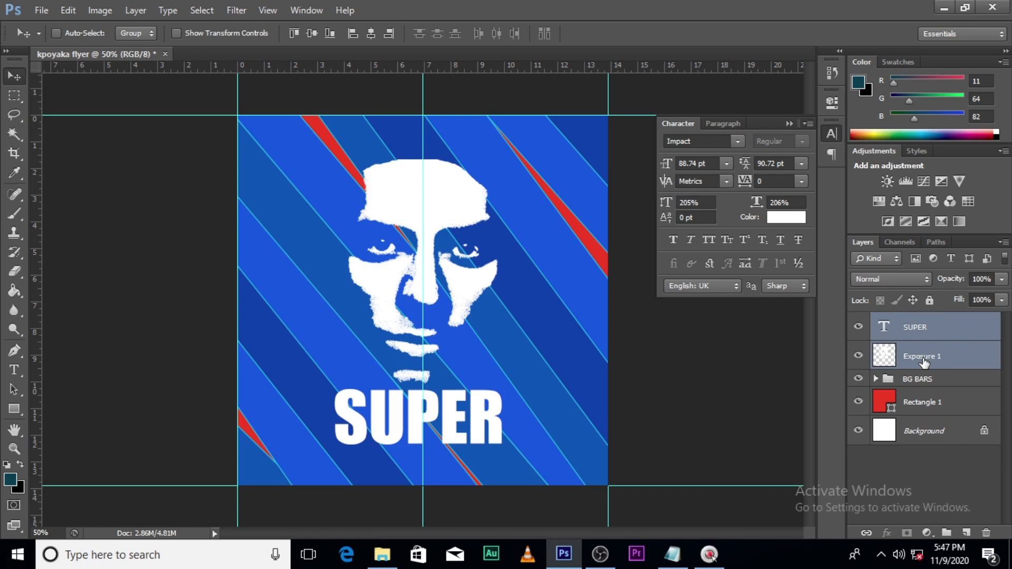
{"action": "key", "text": "shift+Up"}
{"action": "key", "text": "shift+Up"}
{"action": "key", "text": "shift+Up"}
{"action": "key", "text": "shift+Up"}
{"action": "key", "text": "shift+Up"}
{"action": "key", "text": "shift+Up"}
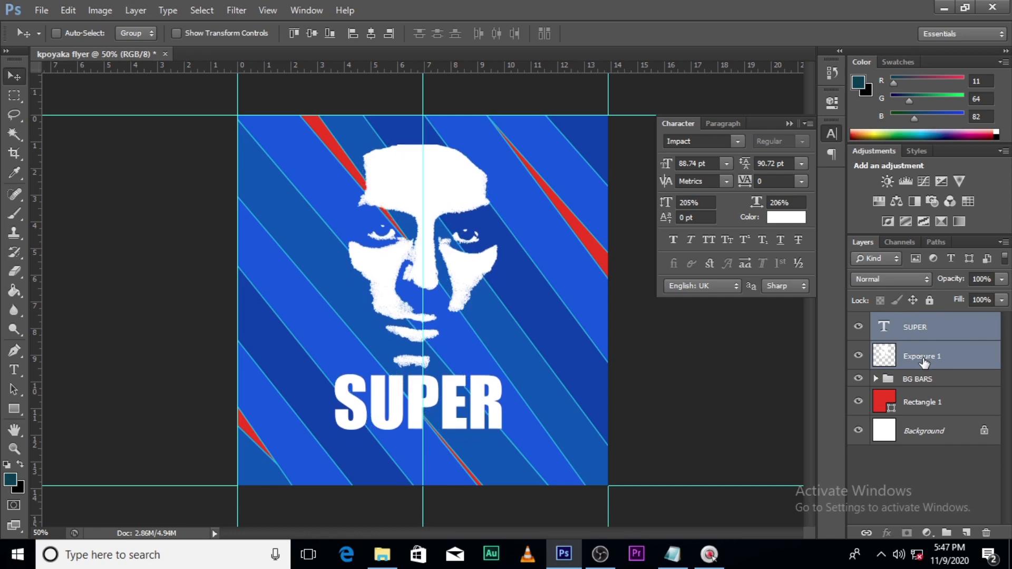
{"action": "key", "text": "shift+Up"}
{"action": "key", "text": "shift+Up"}
- Add a separate white text layer reading ENDORSEMENT near the flyer's lower-left corner
{"action": "key", "text": "t"}
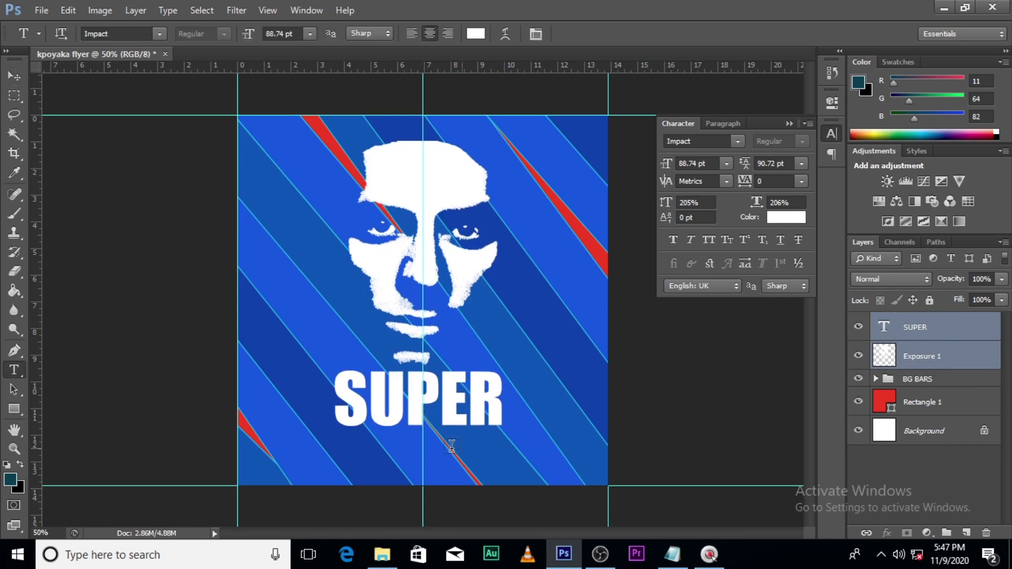
{"action": "left_click", "coordinate": [296, 466]}
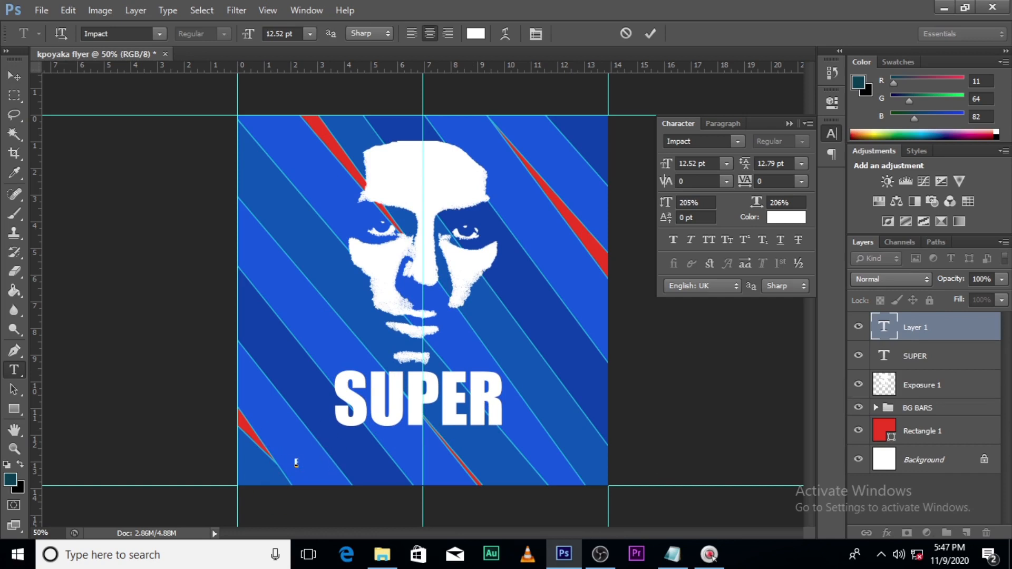
{"action": "type", "text": "ENDORSEMENT"}
{"action": "left_click", "coordinate": [954, 326]}
- Place the ENDORSEMENT text under SUPER at X 500 px, Y 882 px and enlarge it to about 319%
{"action": "key", "text": "ctrl+t"}
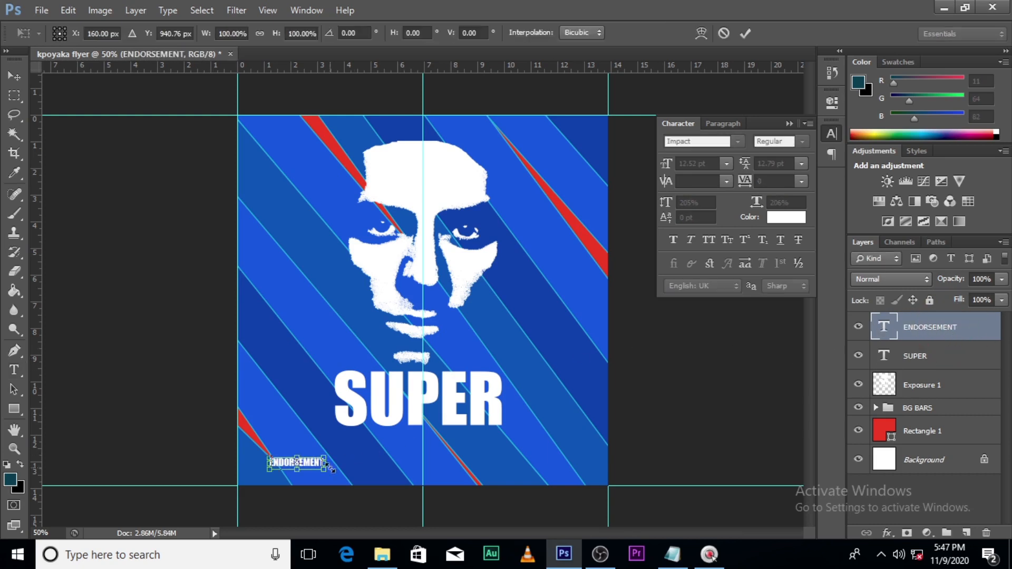
{"action": "left_click_drag", "start_coordinate": [331, 468], "coordinate": [457, 444]}
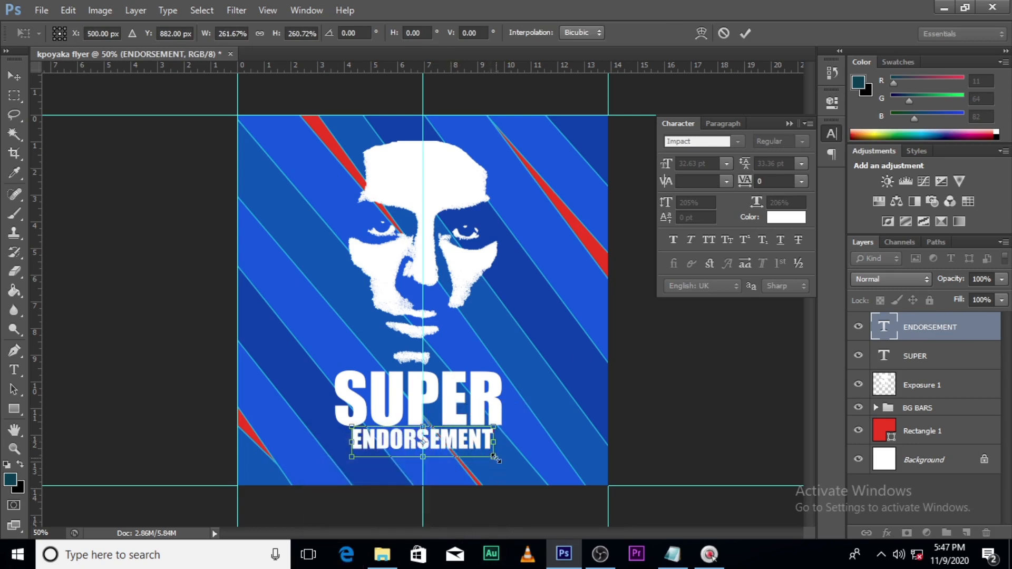
{"action": "left_click_drag", "start_coordinate": [495, 456], "coordinate": [510, 460]}
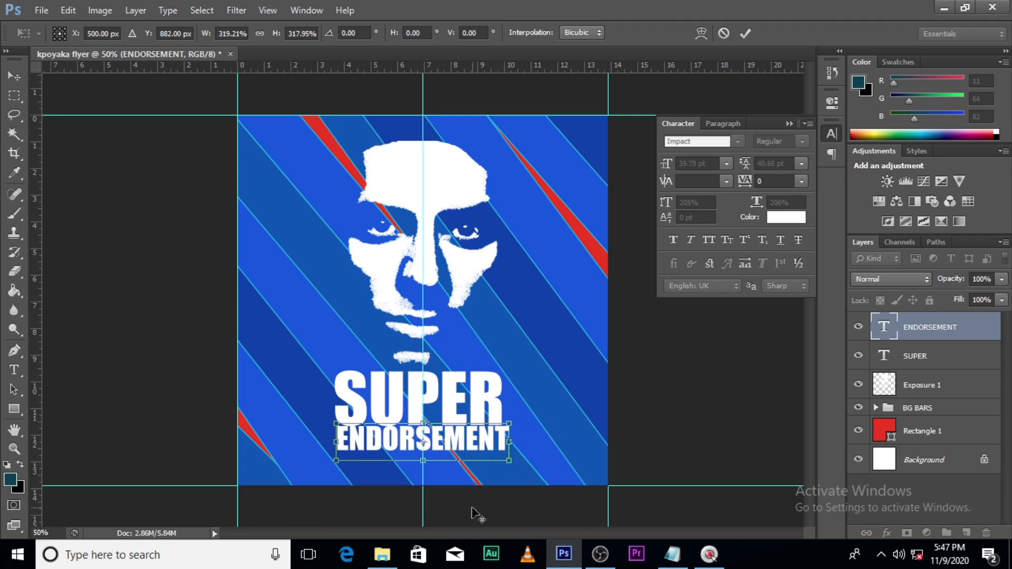
{"action": "key", "text": "Return"}
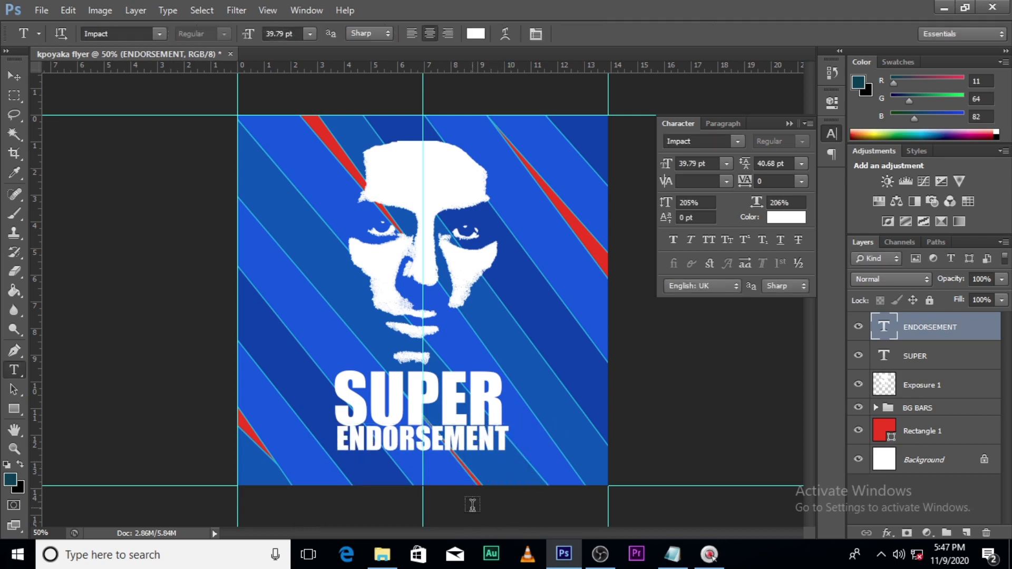
- Nudge the ENDORSEMENT text down slightly to leave a small gap below SUPER
{"action": "key", "text": "v"}
{"action": "key", "text": "Down"}
{"action": "key", "text": "Down"}
{"action": "key", "text": "Down"}
{"action": "key", "text": "Down"}
{"action": "key", "text": "Down"}
{"action": "key", "text": "Down"}
{"action": "key", "text": "Down"}
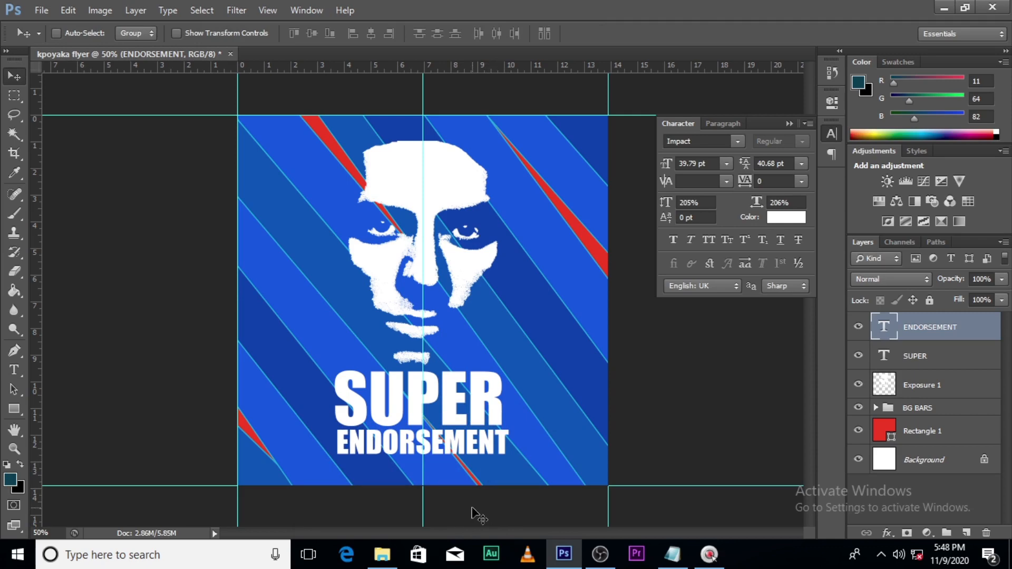
- Change the ENDORSEMENT text's font to Franklin Gothic Demi
{"action": "left_click", "coordinate": [739, 140]}
{"action": "scroll", "coordinate": [837, 236], "scroll_direction": "up", "scroll_amount": 5}
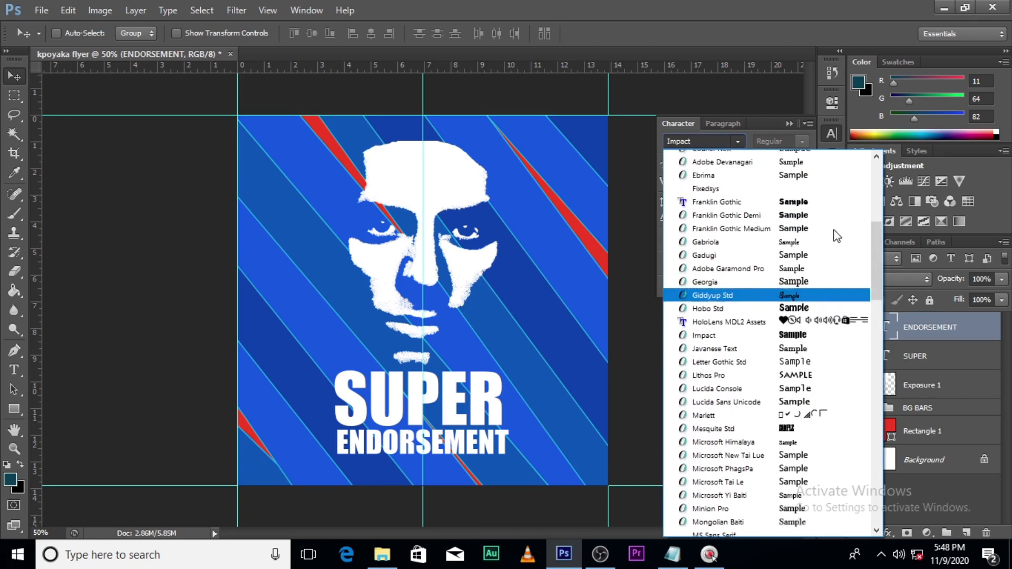
{"action": "scroll", "coordinate": [838, 236], "scroll_direction": "up", "scroll_amount": 2}
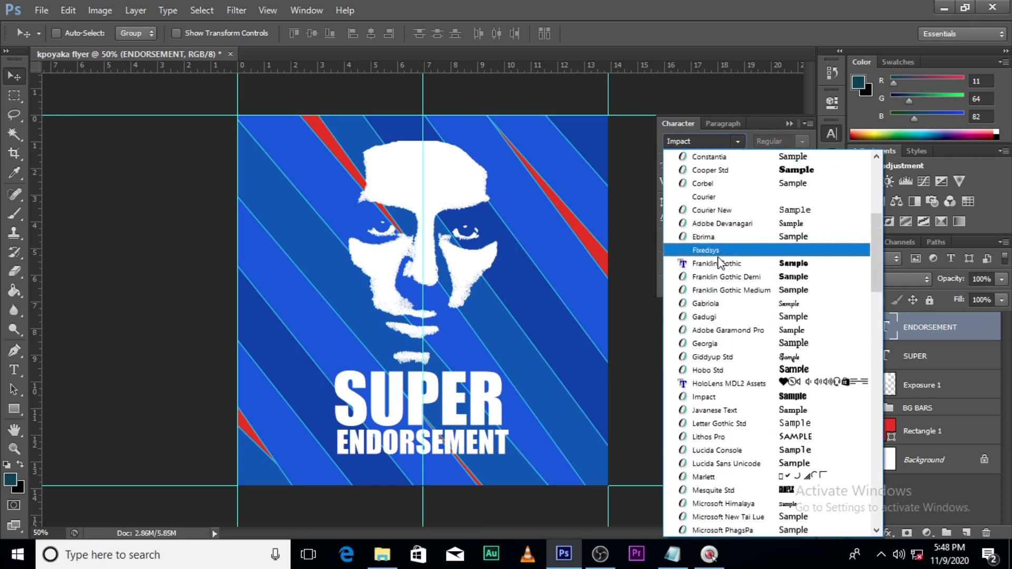
{"action": "left_click", "coordinate": [774, 280]}
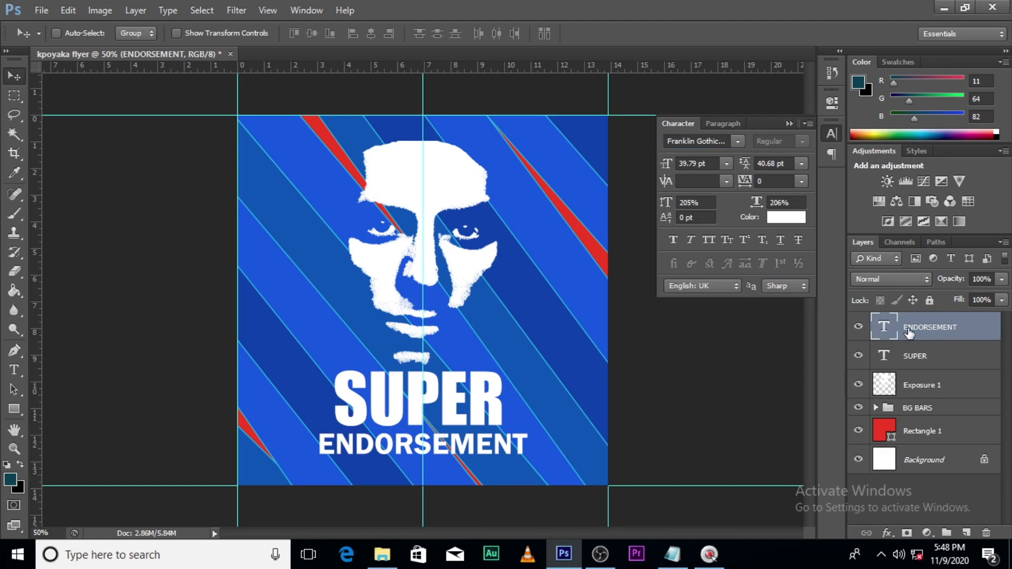
- Scale the ENDORSEMENT text down to about 76% and place it just under SUPER at X 499.5 px, Y 871.5 px
{"action": "key", "text": "ctrl+t"}
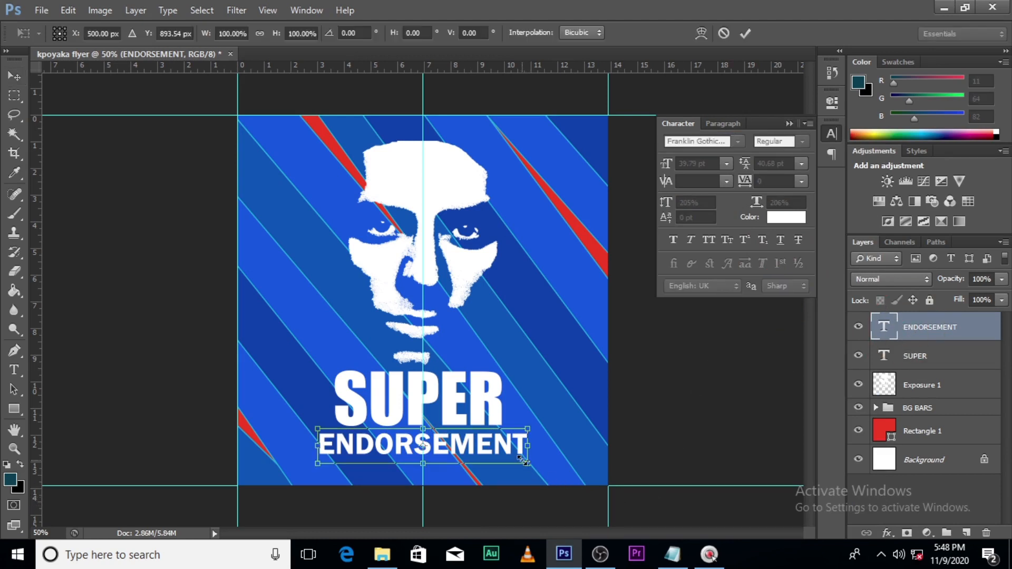
{"action": "left_click_drag", "start_coordinate": [529, 467], "coordinate": [514, 433]}
{"action": "key", "text": "shift+Up"}
{"action": "key", "text": "shift+Up"}
{"action": "key", "text": "Up"}
{"action": "key", "text": "Up"}
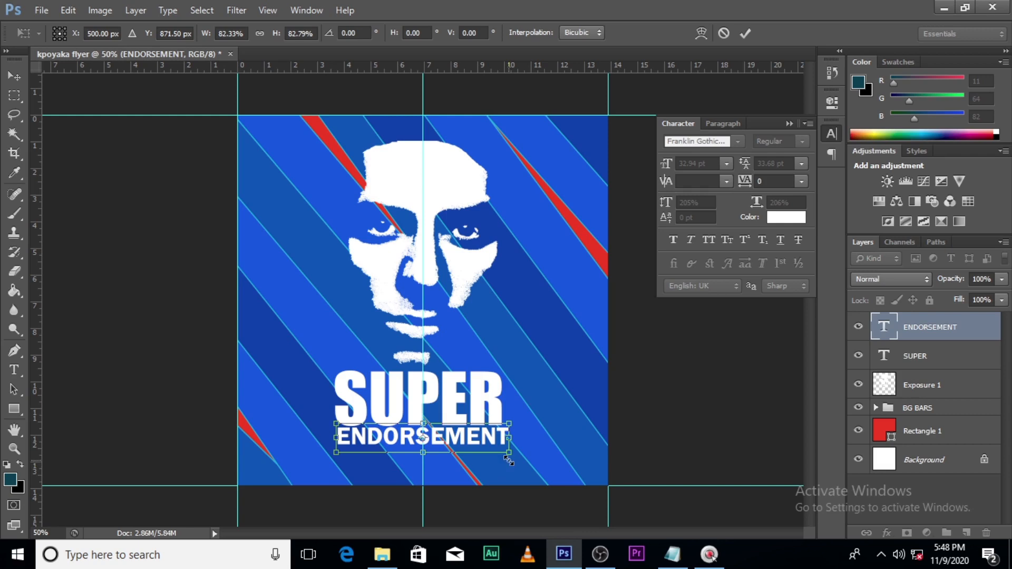
{"action": "left_click_drag", "start_coordinate": [509, 455], "coordinate": [507, 454]}
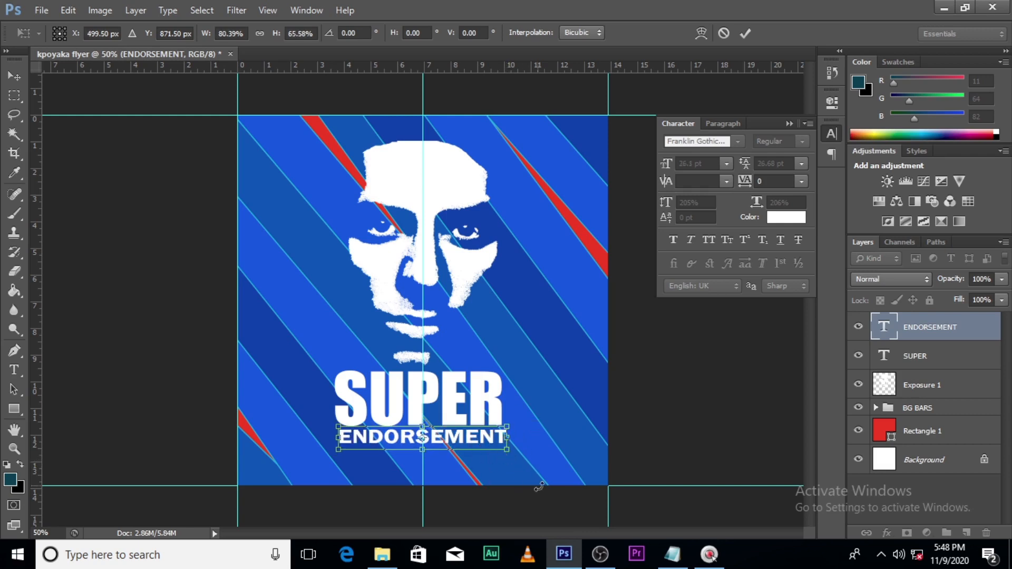
{"action": "key", "text": "ctrl+z"}
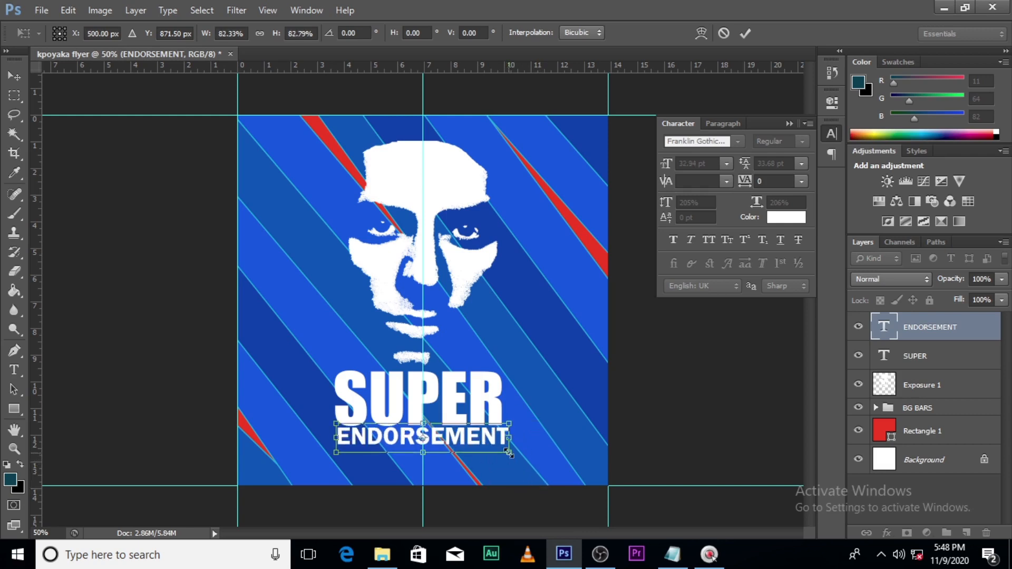
{"action": "left_click_drag", "start_coordinate": [509, 453], "coordinate": [502, 452]}
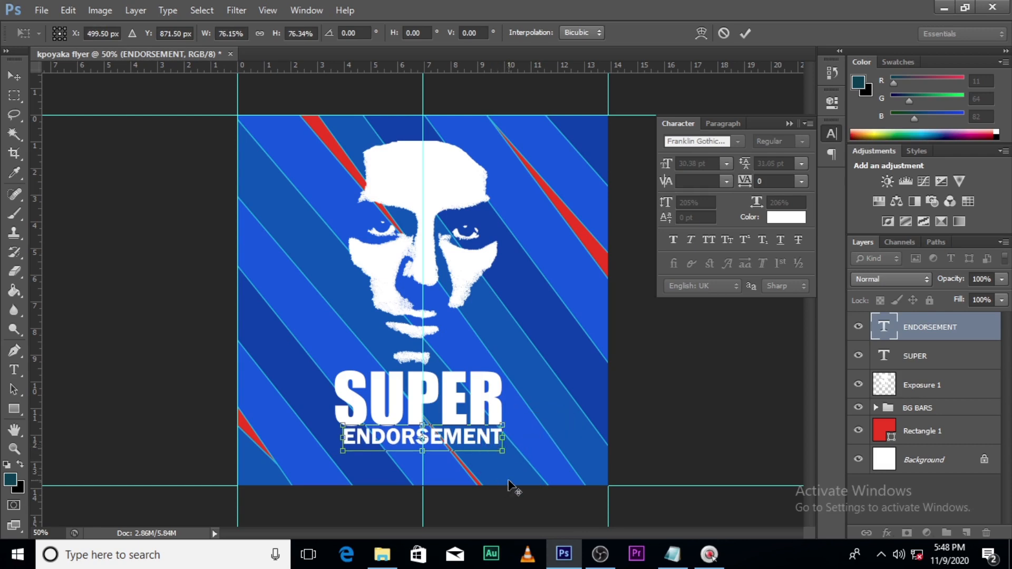
{"action": "key", "text": "Return"}
- Shift the SUPER text right to X 498 px so it is centred above ENDORSEMENT
{"action": "left_click", "coordinate": [920, 356]}
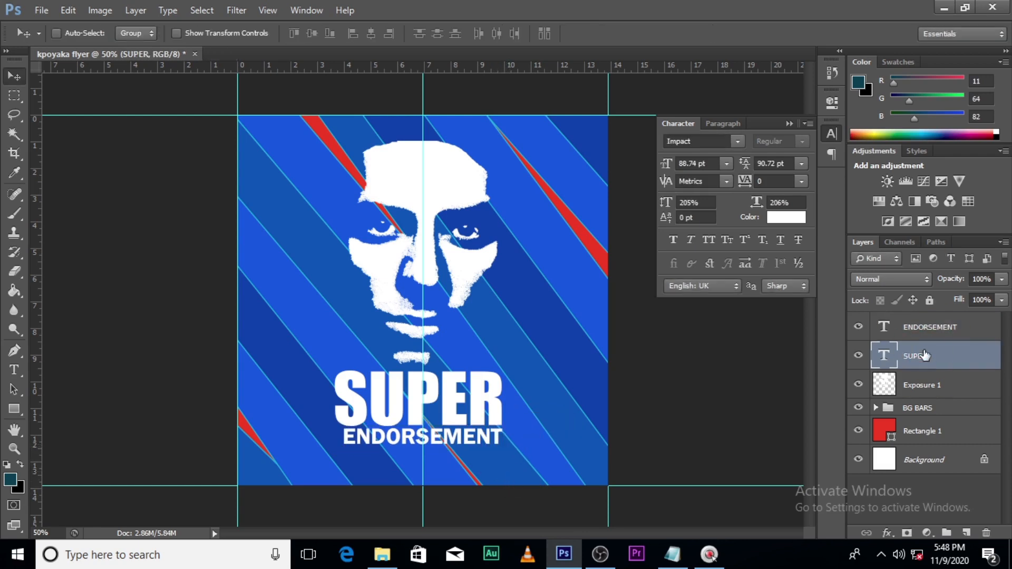
{"action": "key", "text": "ctrl+t"}
{"action": "key", "text": "Right"}
{"action": "key", "text": "Right"}
{"action": "key", "text": "Right"}
{"action": "key", "text": "Right"}
{"action": "key", "text": "Right"}
{"action": "key", "text": "Right"}
{"action": "key", "text": "Right"}
{"action": "key", "text": "Right"}
{"action": "key", "text": "Right"}
{"action": "key", "text": "Right"}
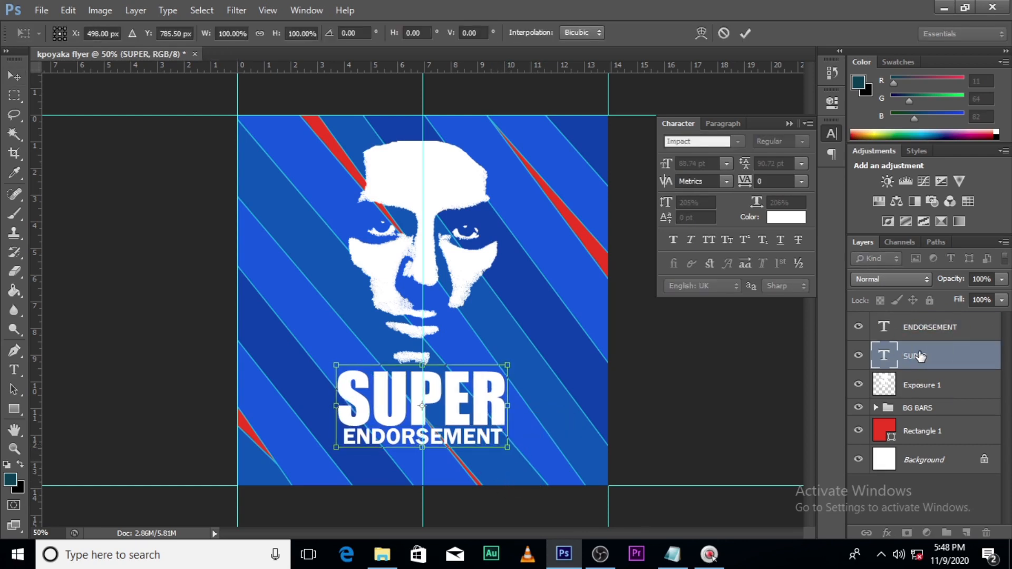
{"action": "key", "text": "Return"}
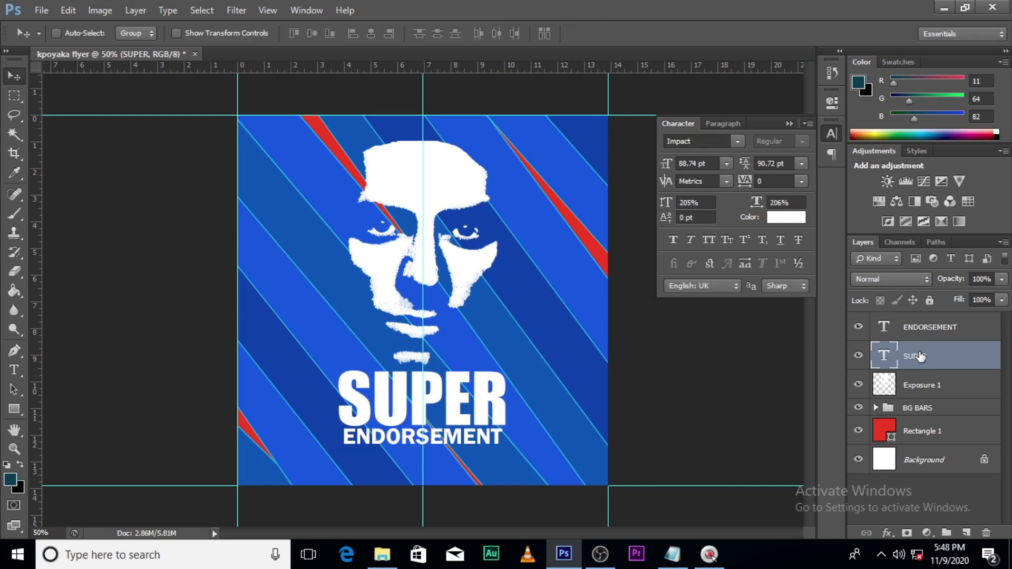
- Enlarge the ENDORSEMENT text from its centre to about 32 pt to match the width of SUPER
{"action": "left_click", "coordinate": [937, 326]}
{"action": "key", "text": "ctrl+t"}
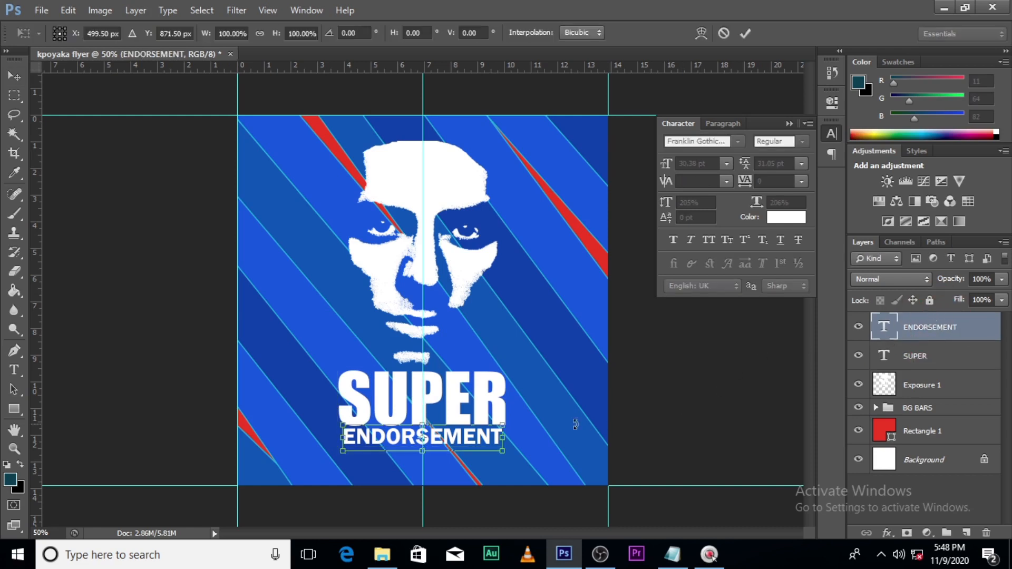
{"action": "left_click_drag", "start_coordinate": [503, 453], "coordinate": [509, 452]}
{"action": "key", "text": "Return"}
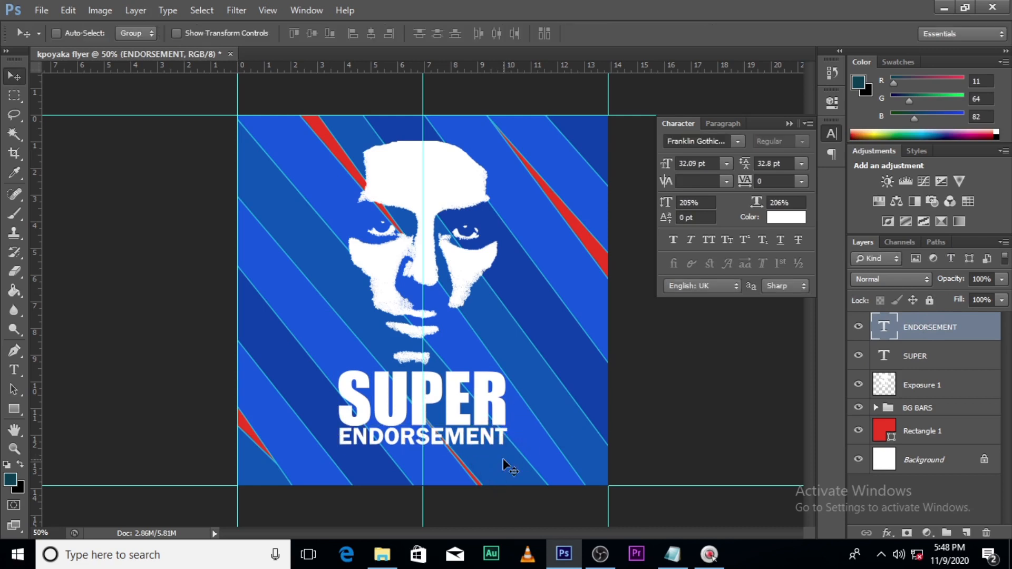
- Draw a rectangle about 458 × 64 px below ENDORSEMENT, matching its width, and remove its stroke
{"action": "left_click", "coordinate": [14, 408]}
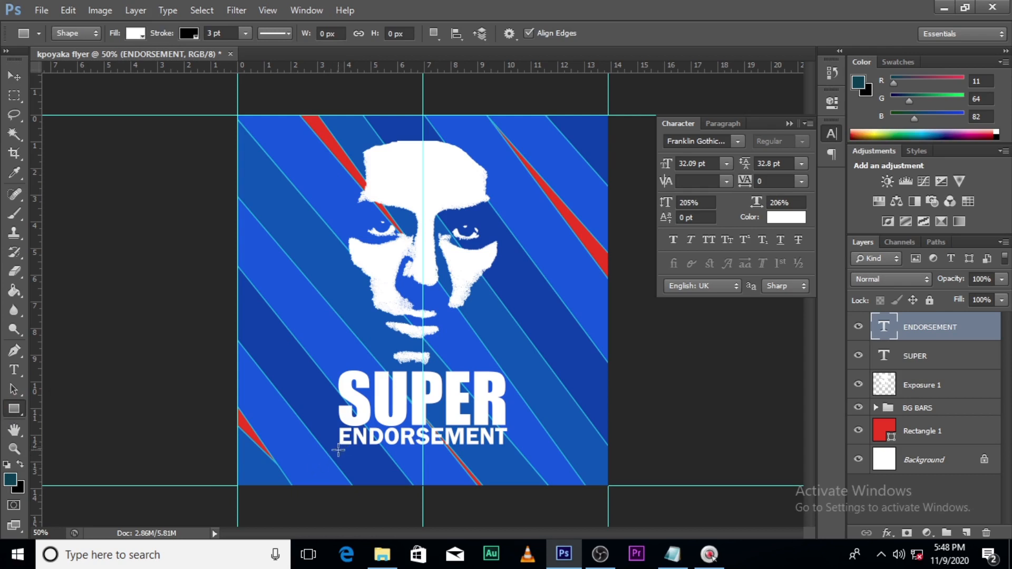
{"action": "left_click_drag", "start_coordinate": [338, 450], "coordinate": [507, 473]}
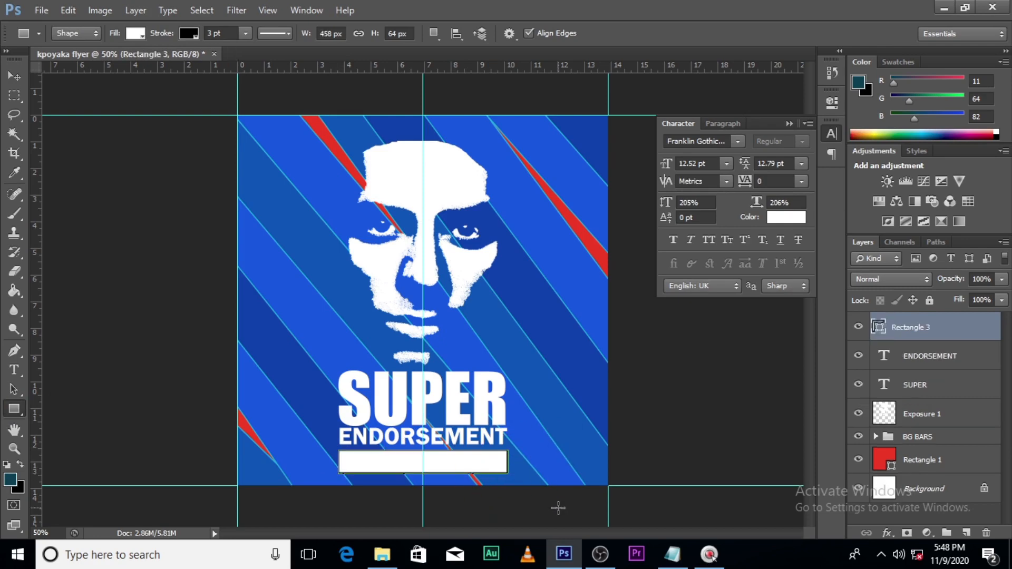
{"action": "left_click", "coordinate": [189, 34]}
{"action": "left_click", "coordinate": [126, 63]}
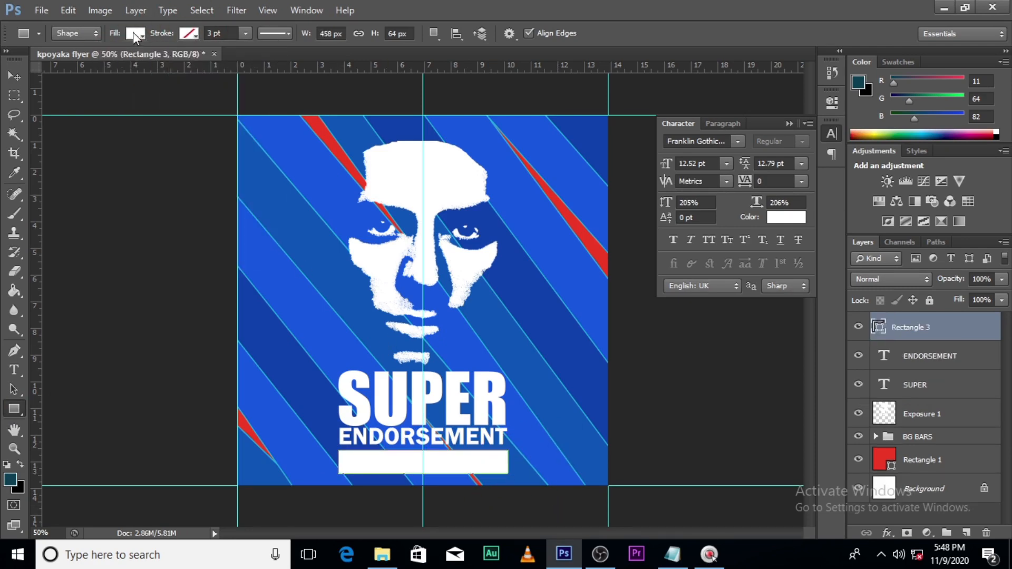
- Fill the new rectangle with red #f03a24, sampled from the red bar at the flyer's upper edge
{"action": "left_click", "coordinate": [135, 34]}
{"action": "left_click", "coordinate": [206, 62]}
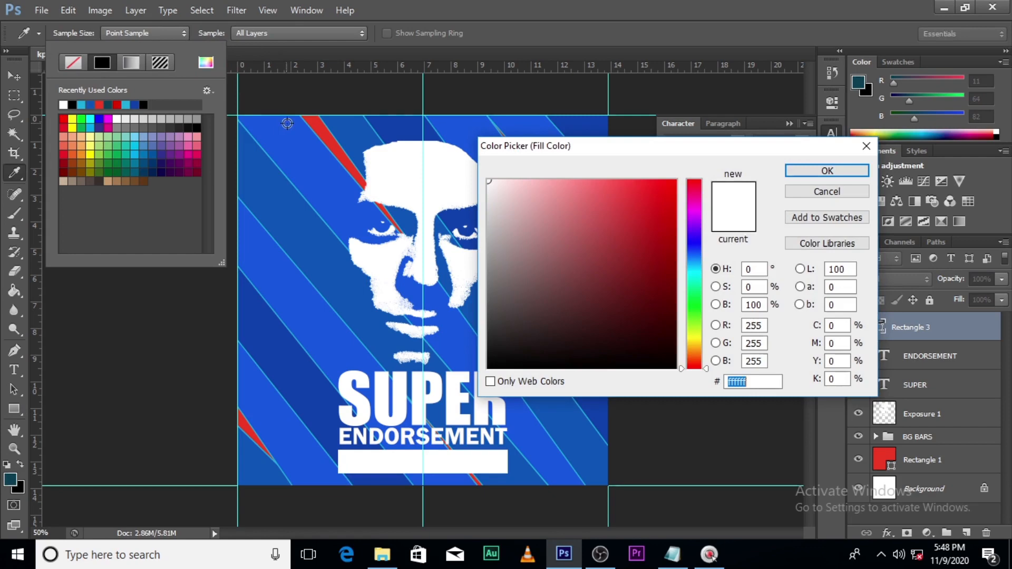
{"action": "left_click", "coordinate": [321, 126]}
{"action": "left_click", "coordinate": [796, 170]}
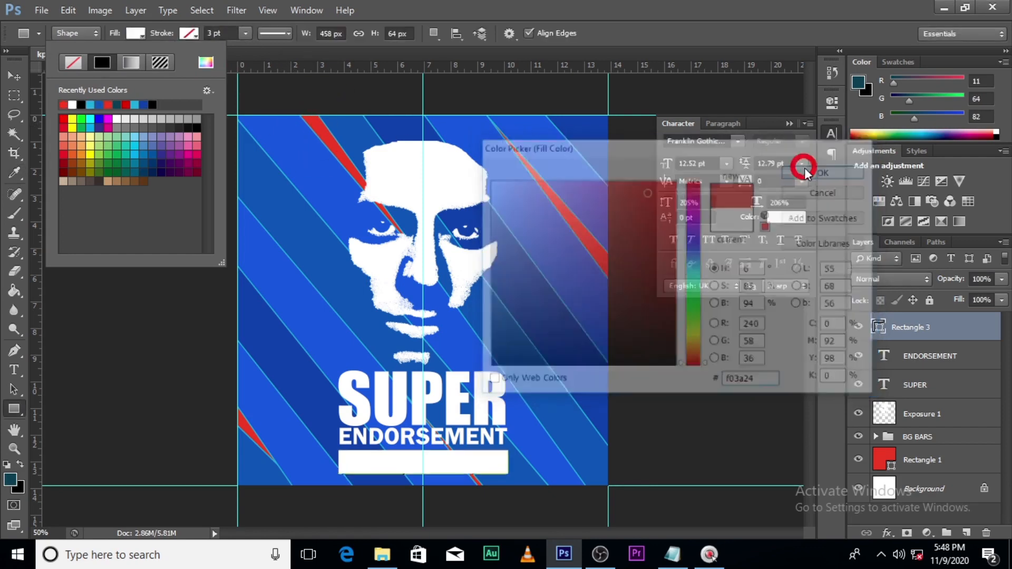
- Add a small white text layer reading KPOYAKA beside the face's mouth
{"action": "left_click", "coordinate": [790, 124]}
{"action": "key", "text": "t"}
{"action": "left_click", "coordinate": [477, 314]}
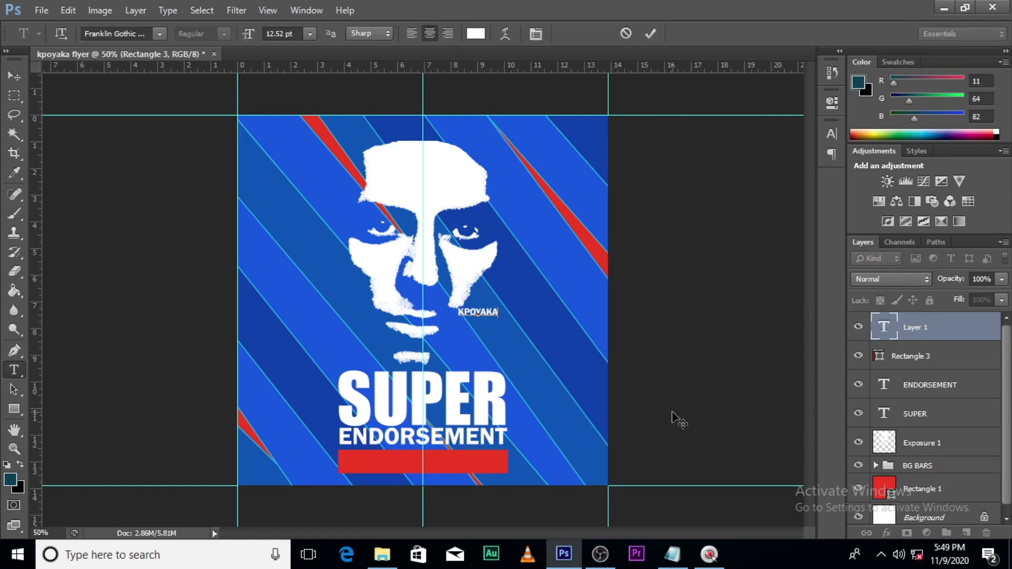
{"action": "left_click", "coordinate": [888, 326]}
{"action": "key", "text": "v"}
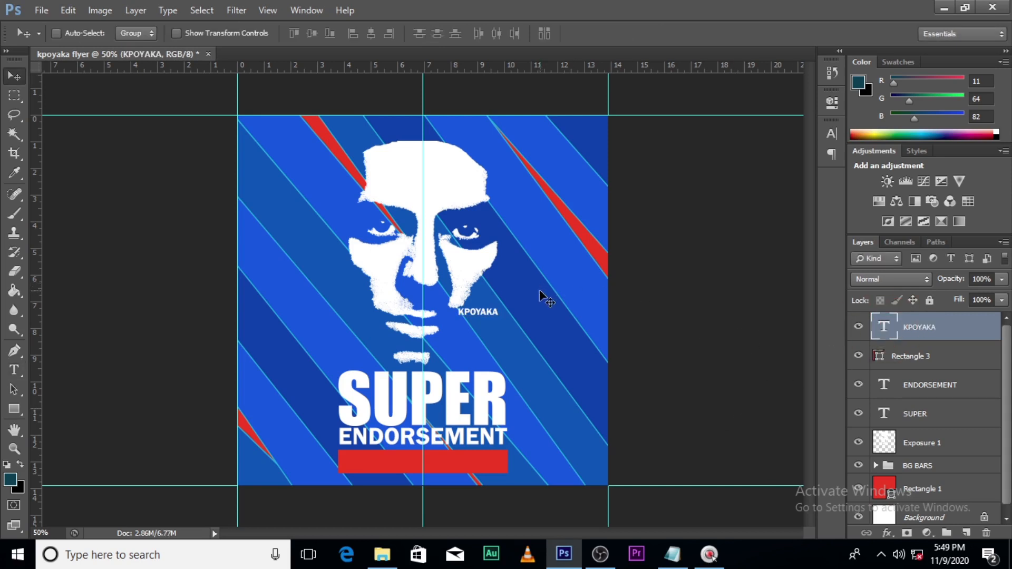
- Move the KPOYAKA text onto the red bar below ENDORSEMENT and set its font to Arial Regular
{"action": "left_click_drag", "start_coordinate": [502, 303], "coordinate": [443, 454]}
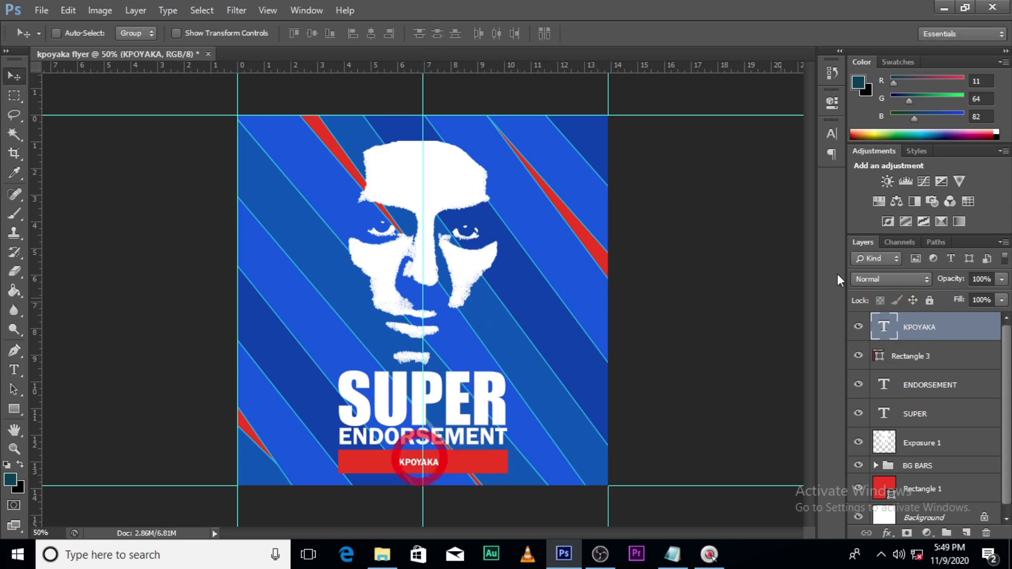
{"action": "left_click", "coordinate": [831, 130]}
{"action": "left_click", "coordinate": [738, 142]}
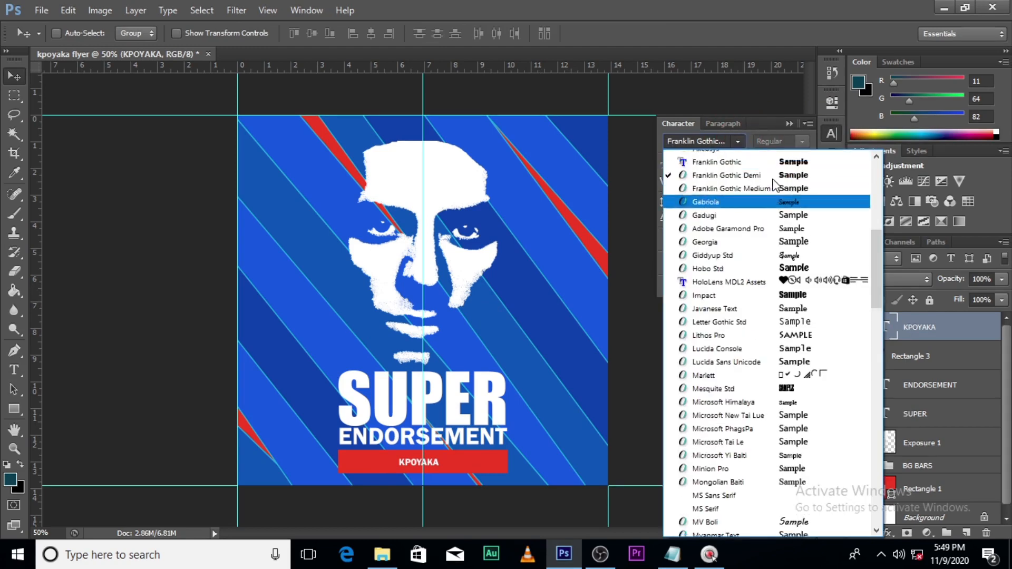
{"action": "scroll", "coordinate": [769, 230], "scroll_direction": "up", "scroll_amount": 5}
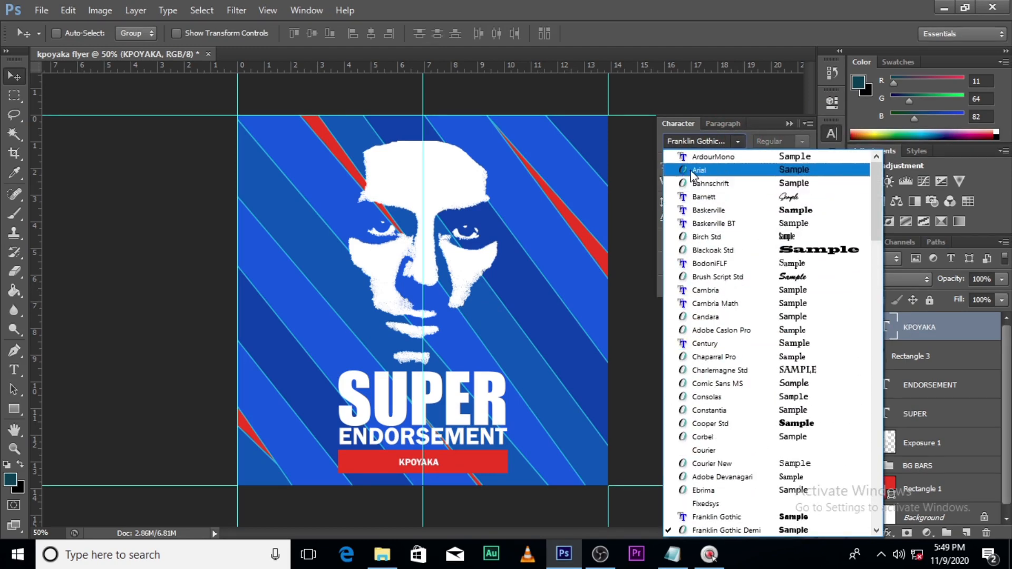
{"action": "left_click", "coordinate": [732, 170]}
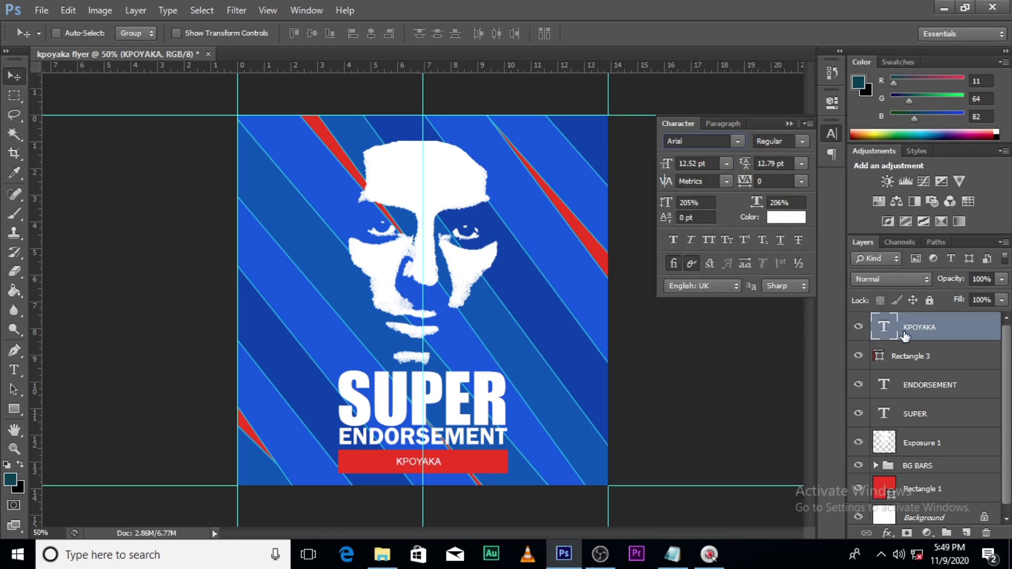
- Enlarge the KPOYAKA text to about 23.5 pt, keeping it centred on the red bar, and set its tracking to 360
{"action": "key", "text": "ctrl+t"}
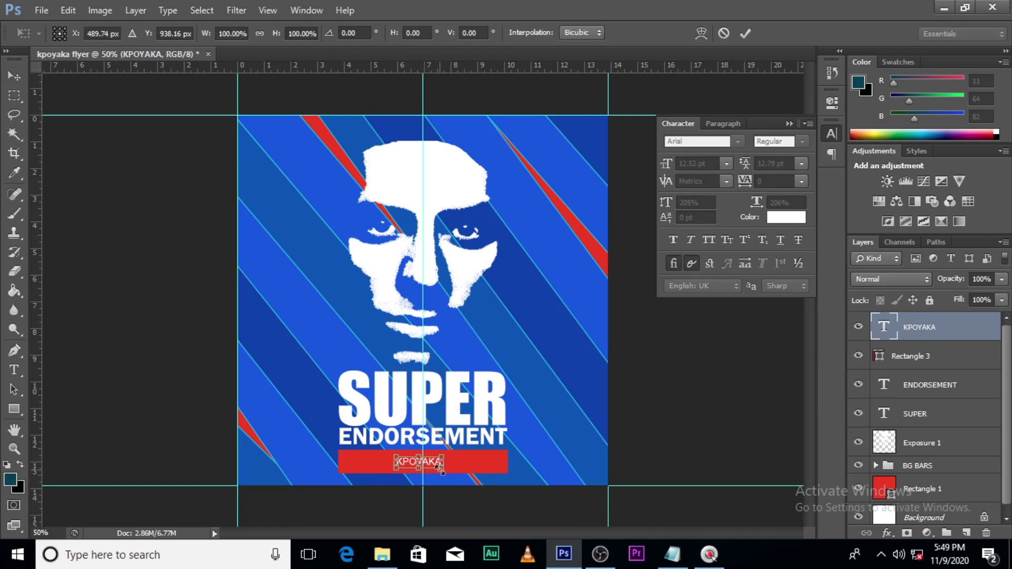
{"action": "left_click_drag", "start_coordinate": [439, 470], "coordinate": [463, 475]}
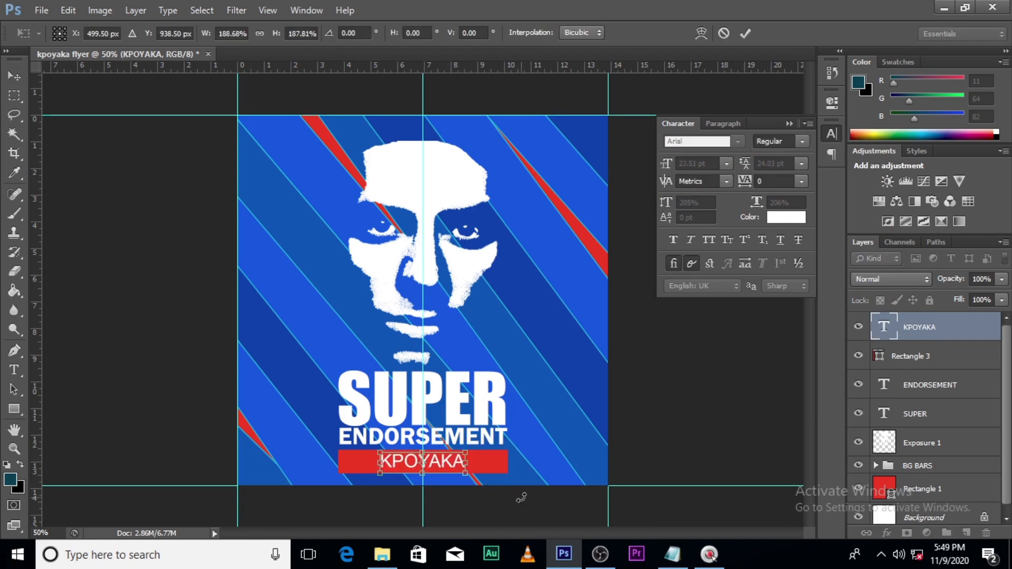
{"action": "key", "text": "Return"}
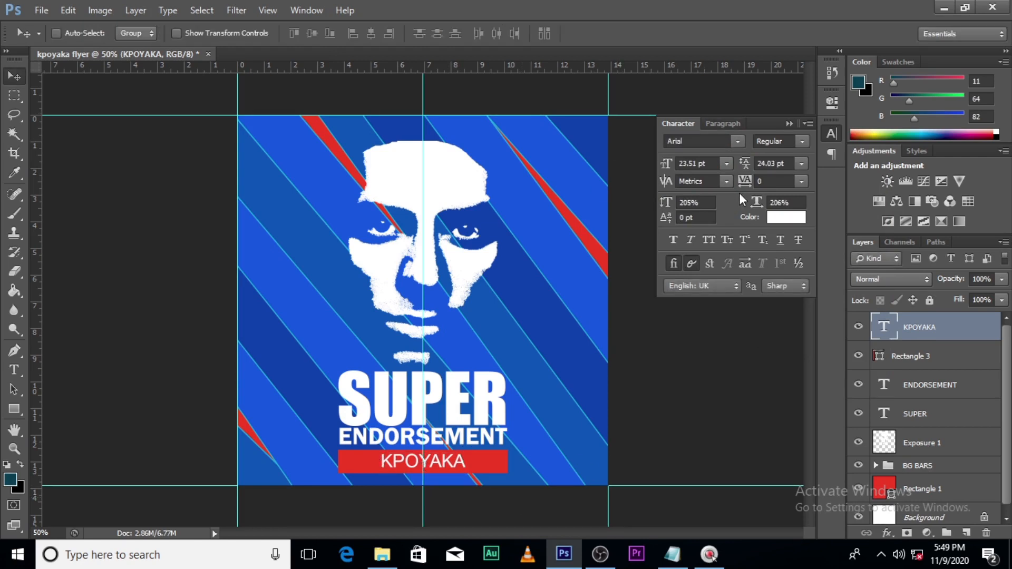
{"action": "left_click_drag", "start_coordinate": [745, 182], "coordinate": [749, 183]}
{"action": "left_click", "coordinate": [745, 183]}
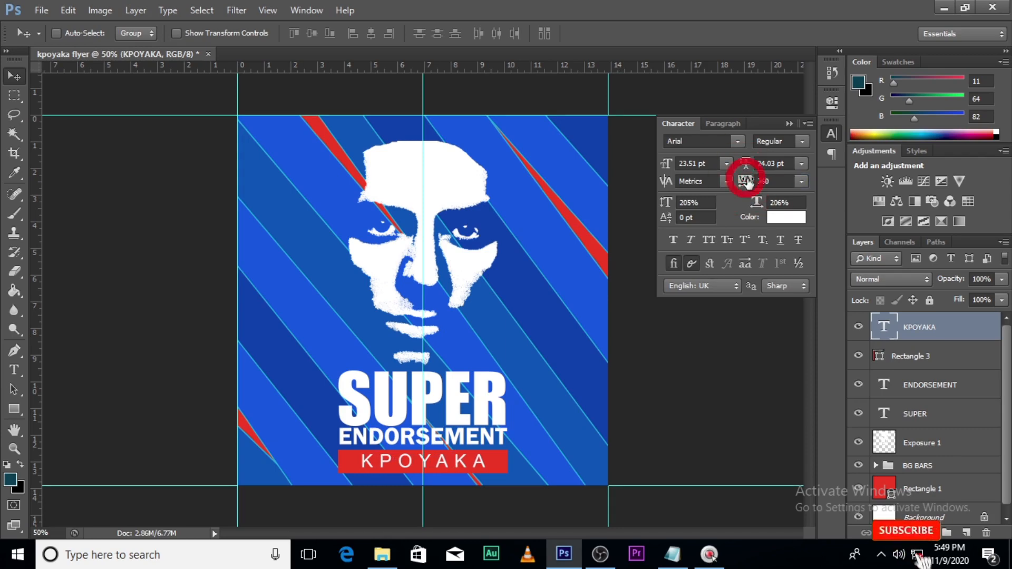
- Place the New Patriotic Party logo image "download" from the ELECTION FLYERS folder, small, in the flyer's upper-left corner
{"action": "left_click", "coordinate": [382, 555]}
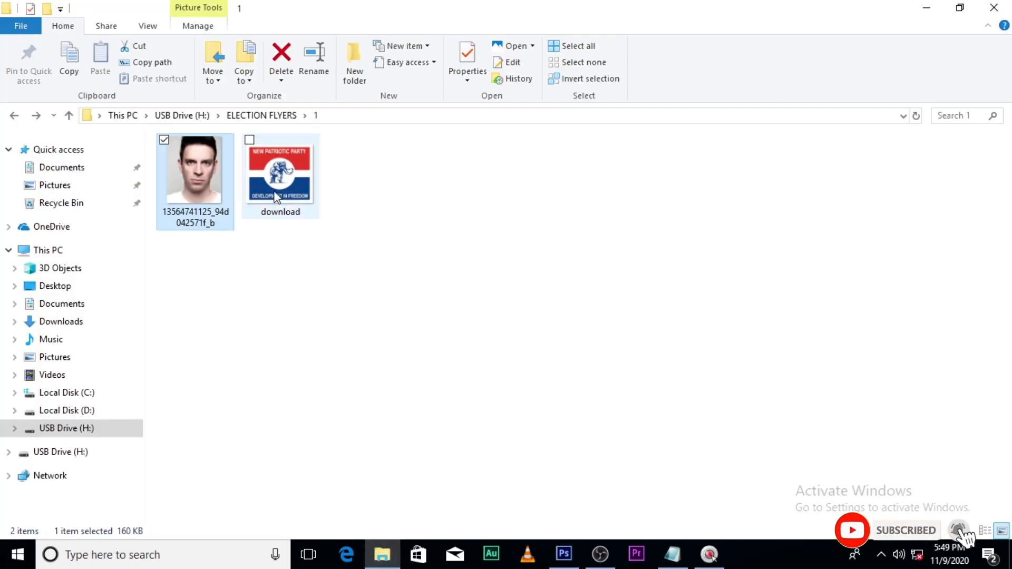
{"action": "left_click_drag", "start_coordinate": [280, 174], "coordinate": [275, 154]}
{"action": "key", "text": "Return"}
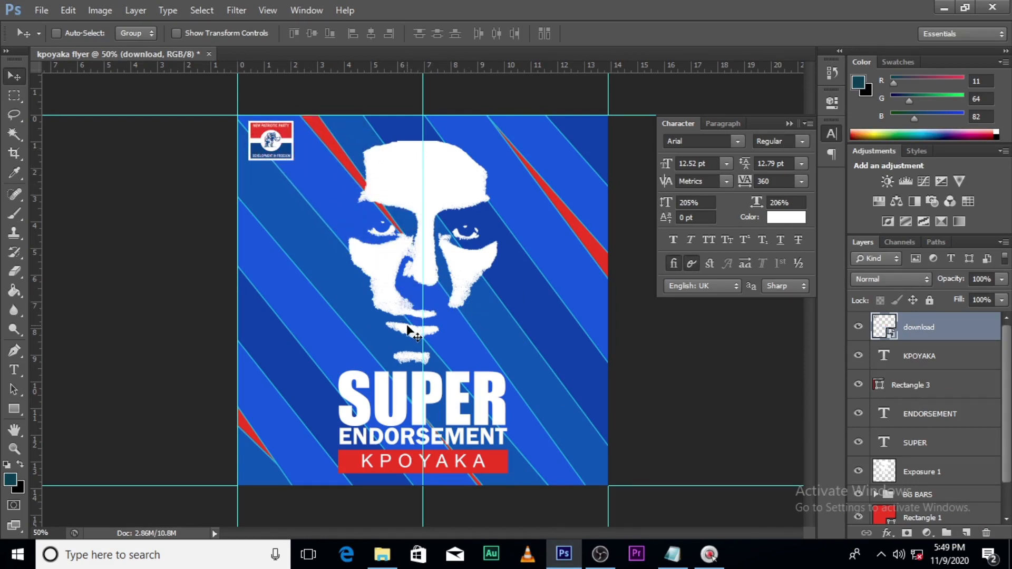
- Nudge the party logo down about 10 px from the flyer's upper edge
{"action": "key", "text": "Down"}
{"action": "key", "text": "Down"}
{"action": "key", "text": "Down"}
{"action": "key", "text": "Down"}
{"action": "key", "text": "Down"}
{"action": "key", "text": "Down"}
{"action": "key", "text": "Down"}
{"action": "key", "text": "Down"}
{"action": "key", "text": "Down"}
{"action": "key", "text": "Down"}
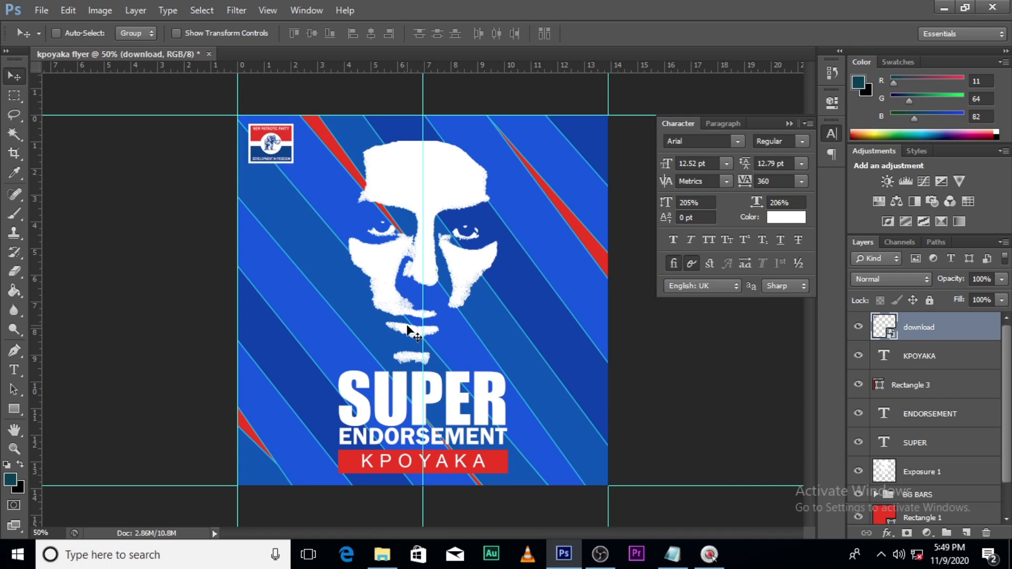